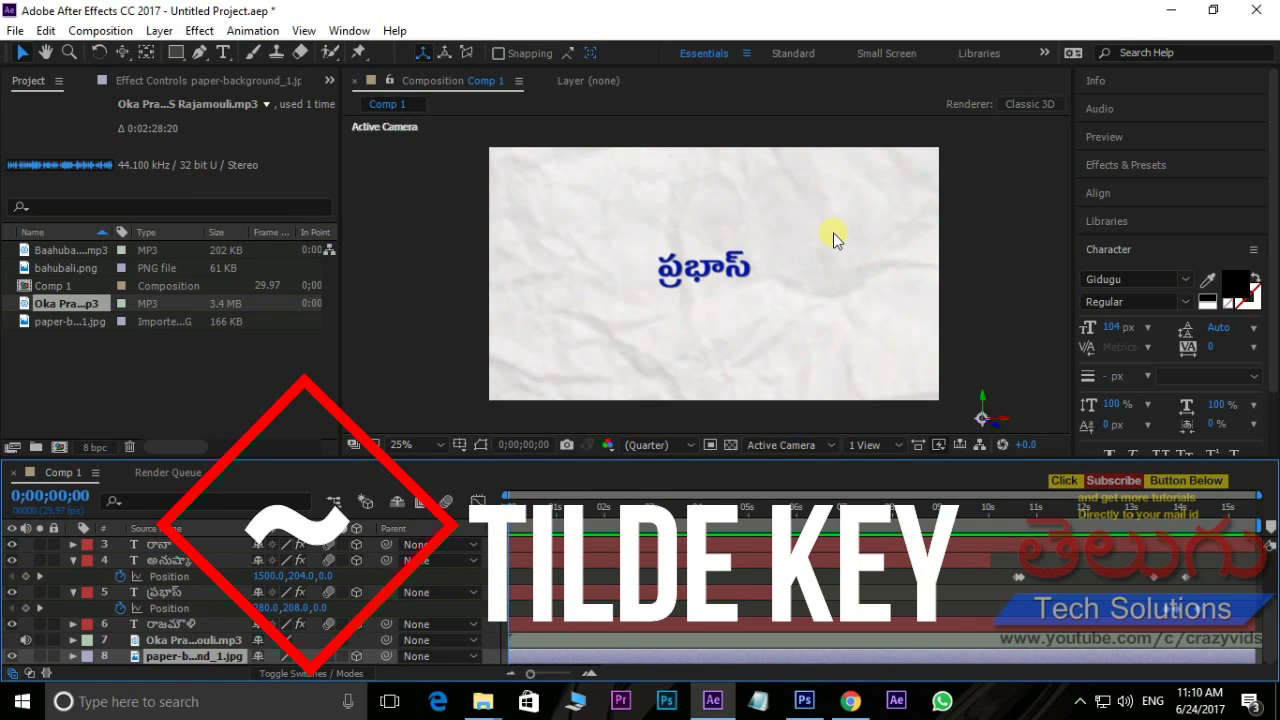
- Maximize the composition view and play a preview of the bahubali title animation
key("grave")
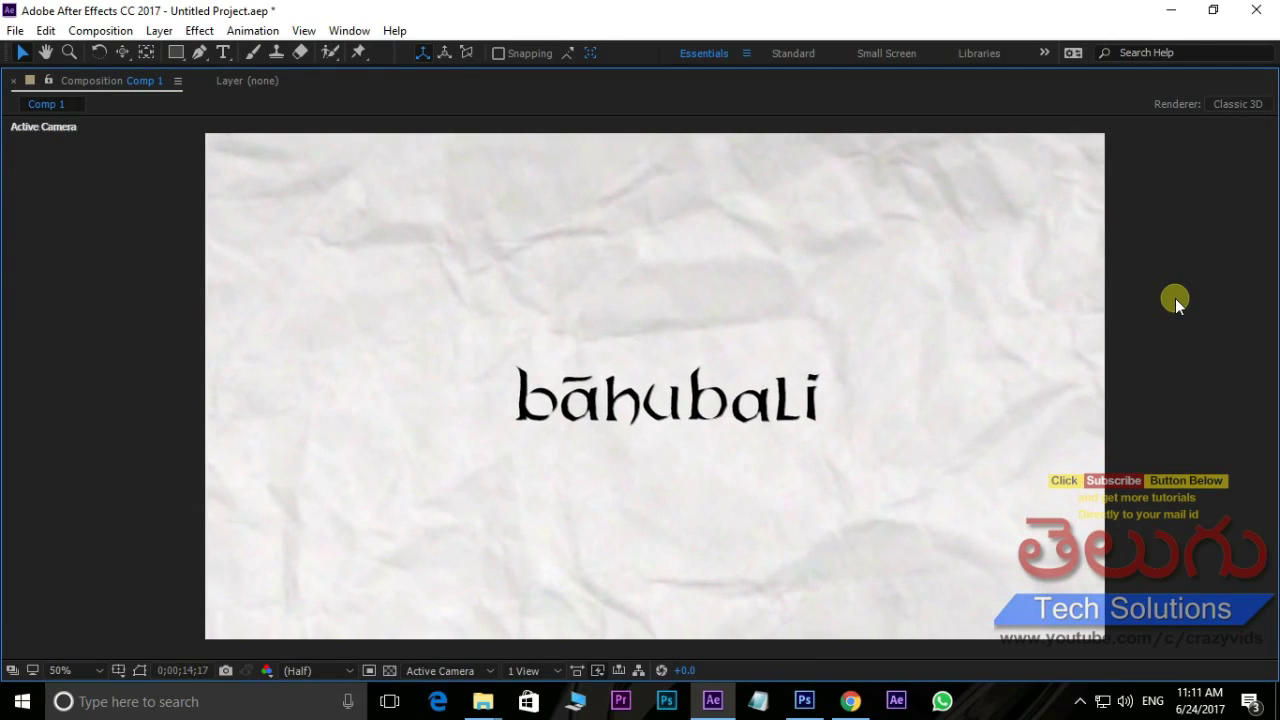
key("space")
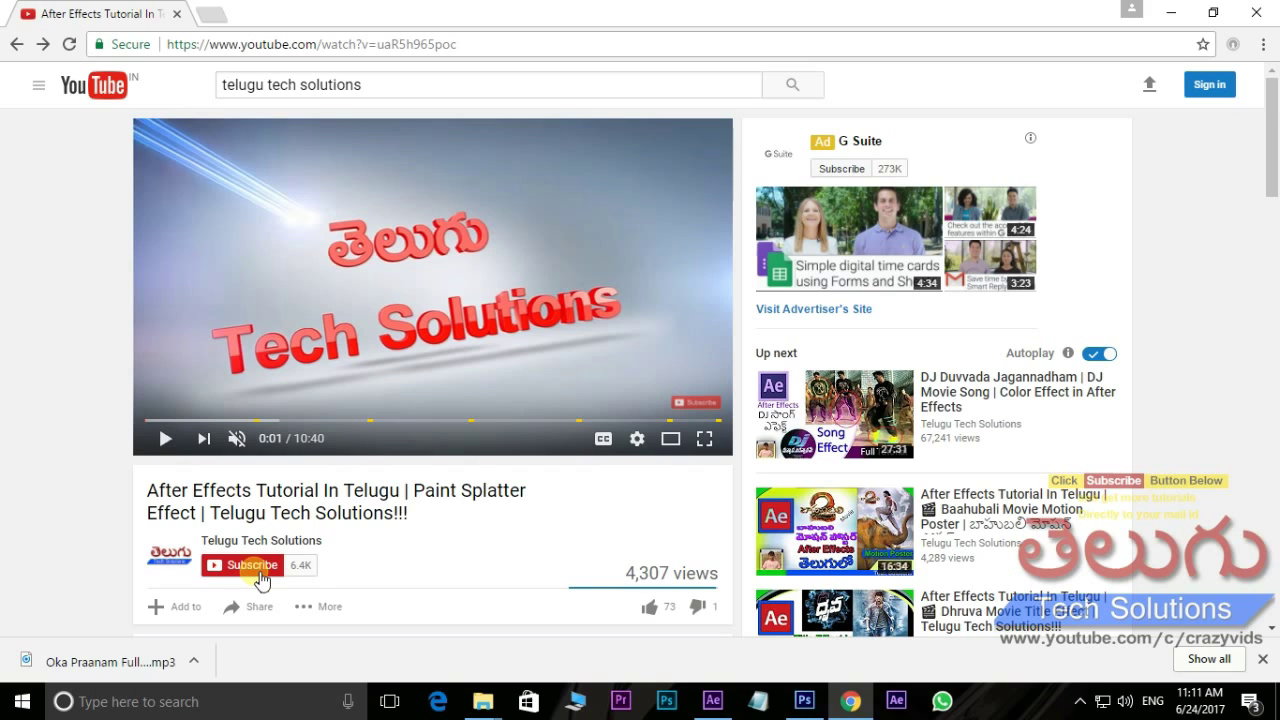
- Open the Telugu Tech Solutions YouTube channel from the video page and look through its uploaded videos
left_click(282, 541)
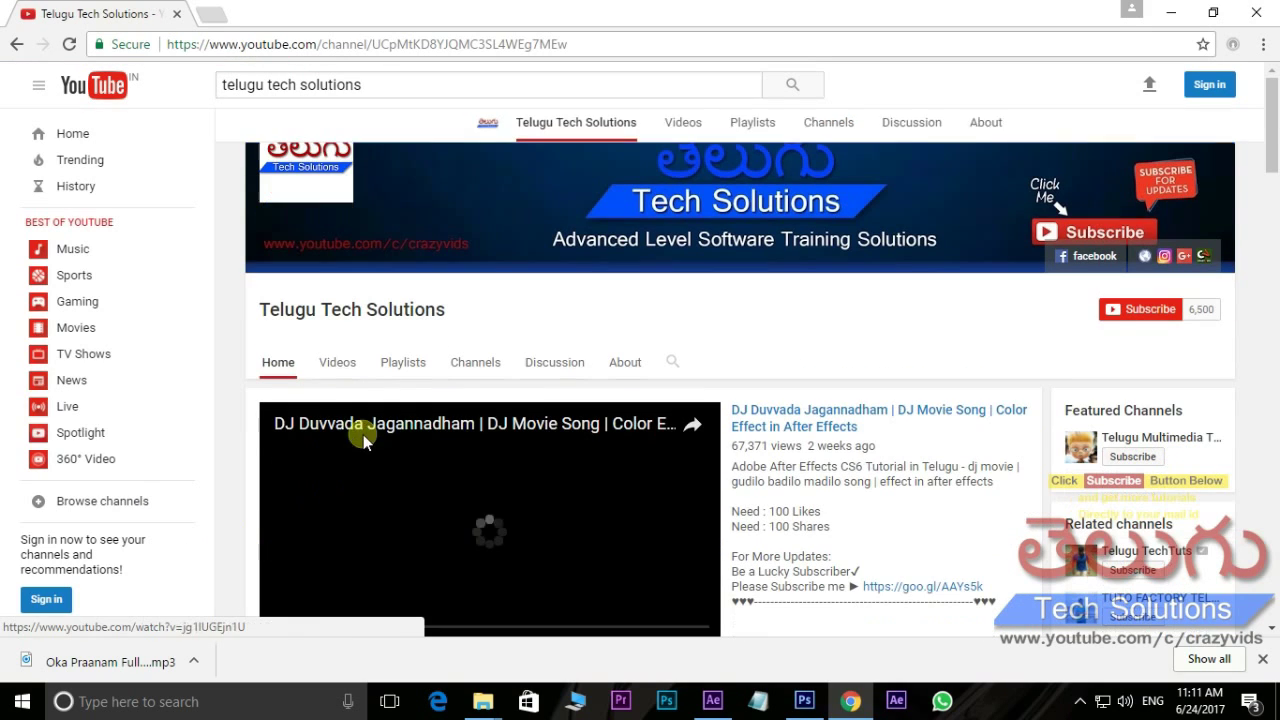
left_click(337, 364)
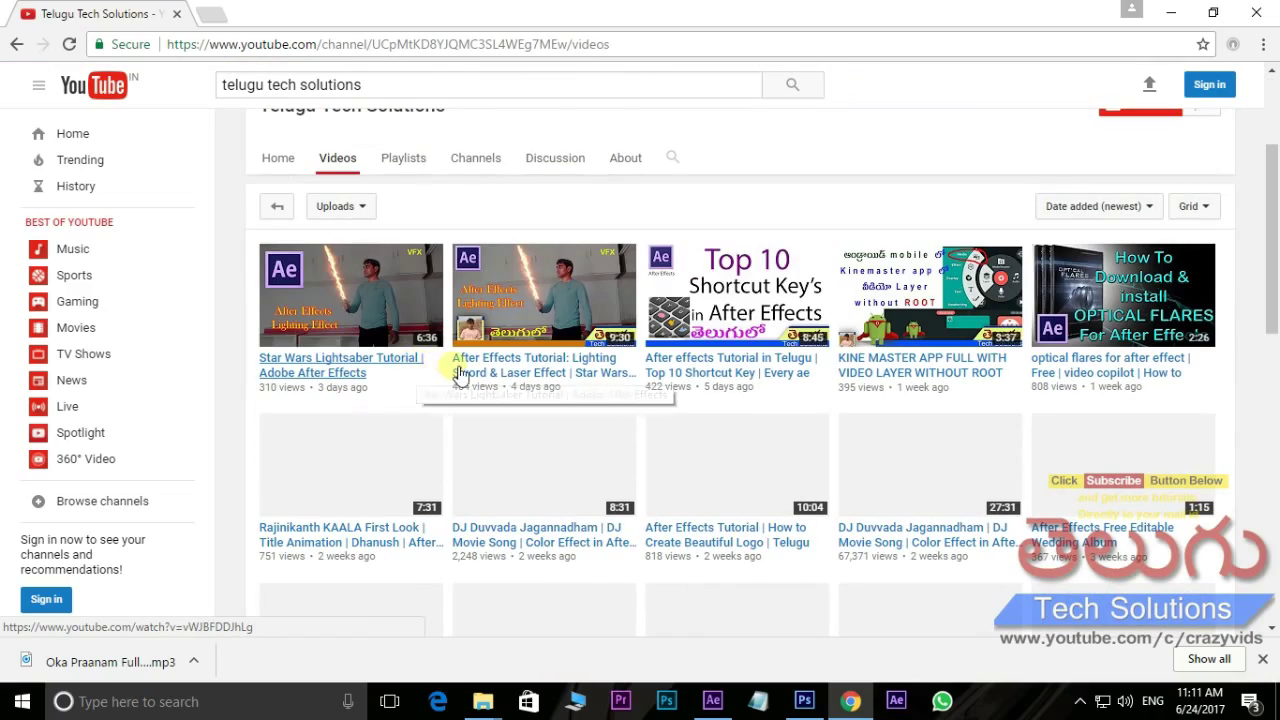
scroll(633, 381, "down", 7)
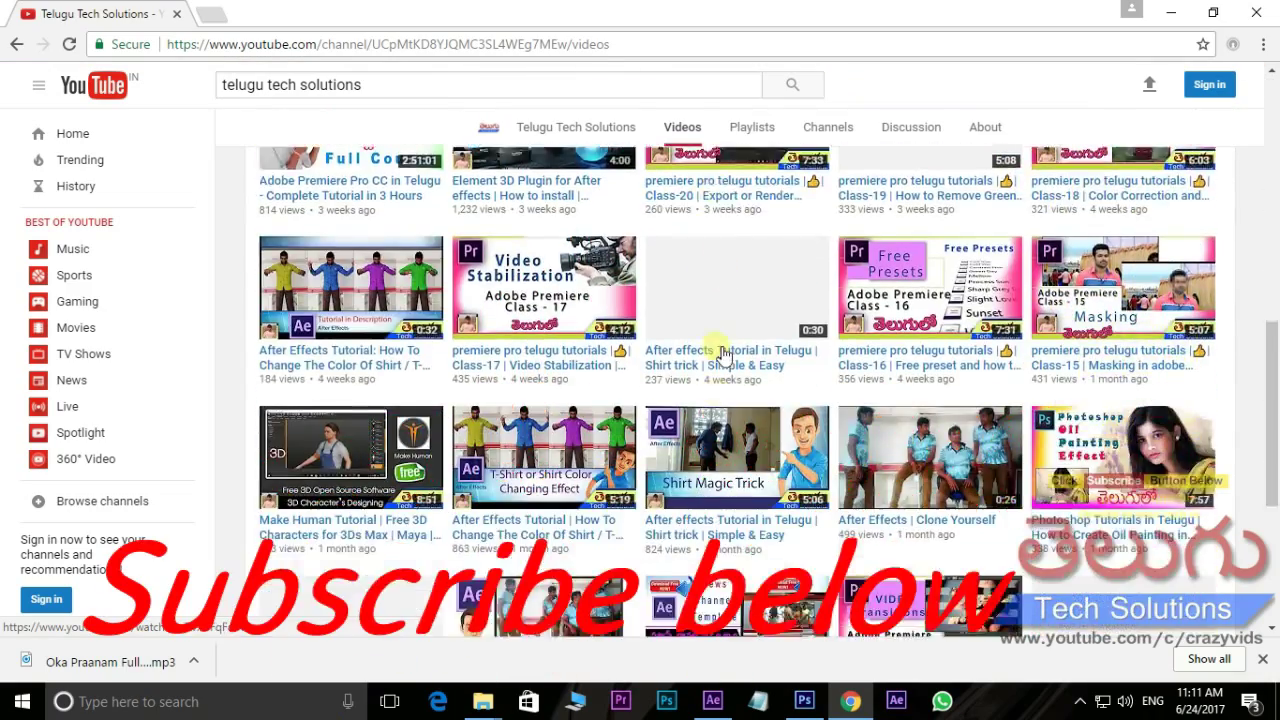
scroll(724, 355, "up", 8)
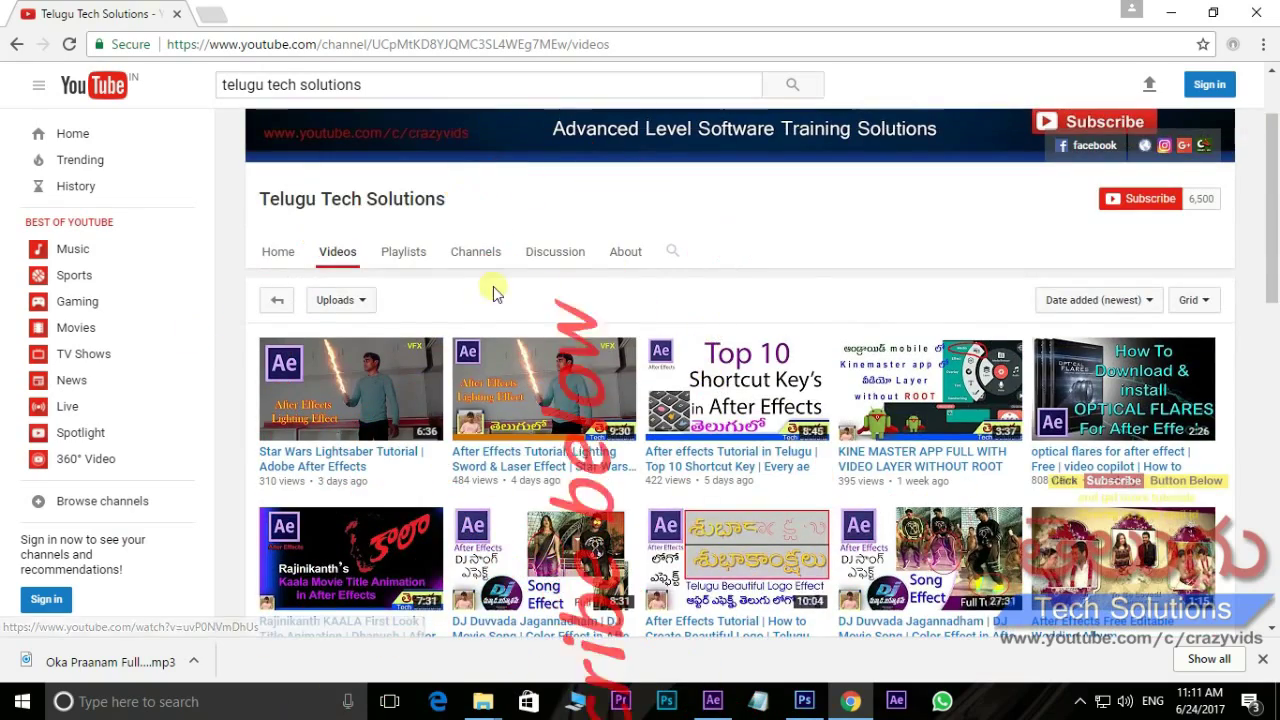
- Open the channel's created playlists and look through the whole list
left_click(403, 256)
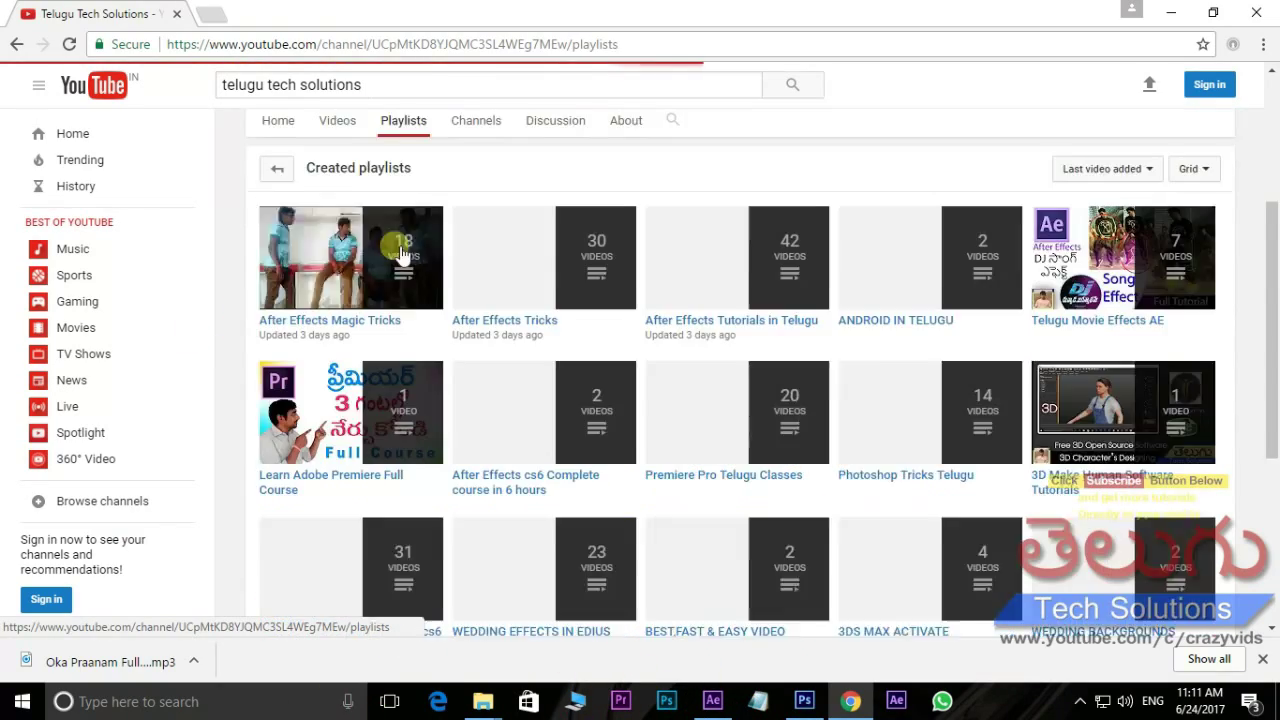
scroll(600, 325, "down", 2)
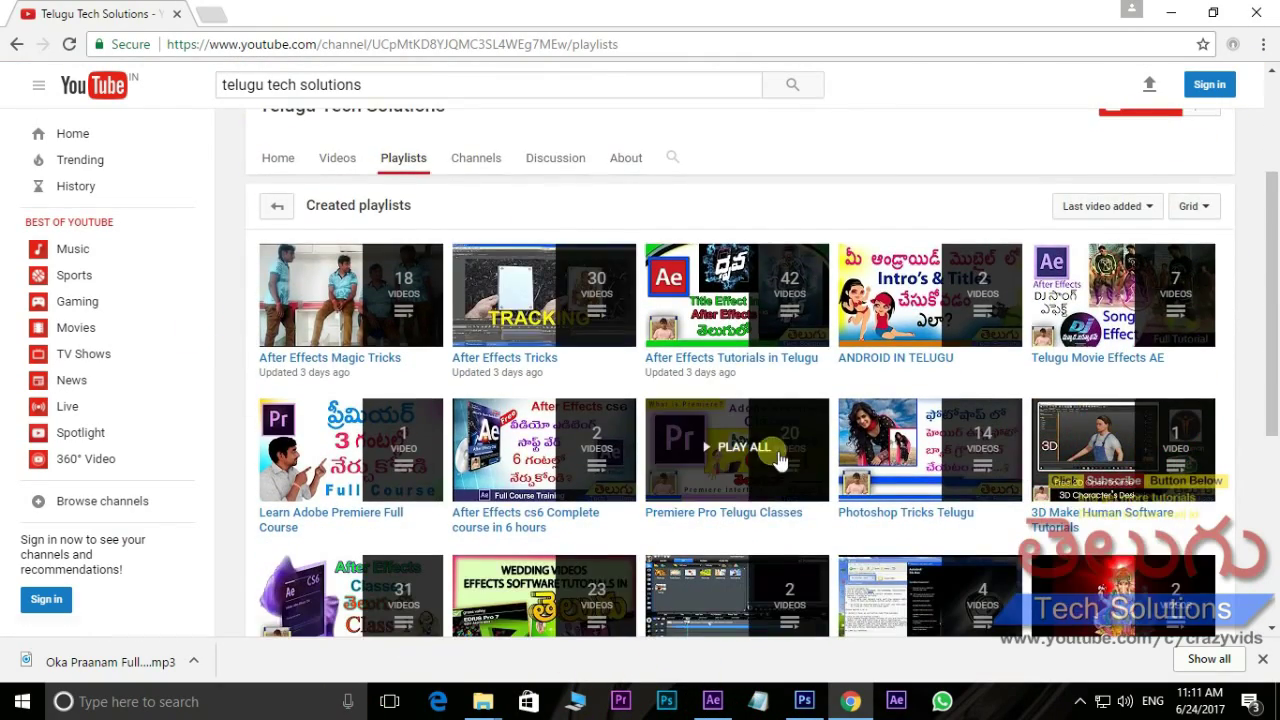
scroll(740, 445, "down", 2)
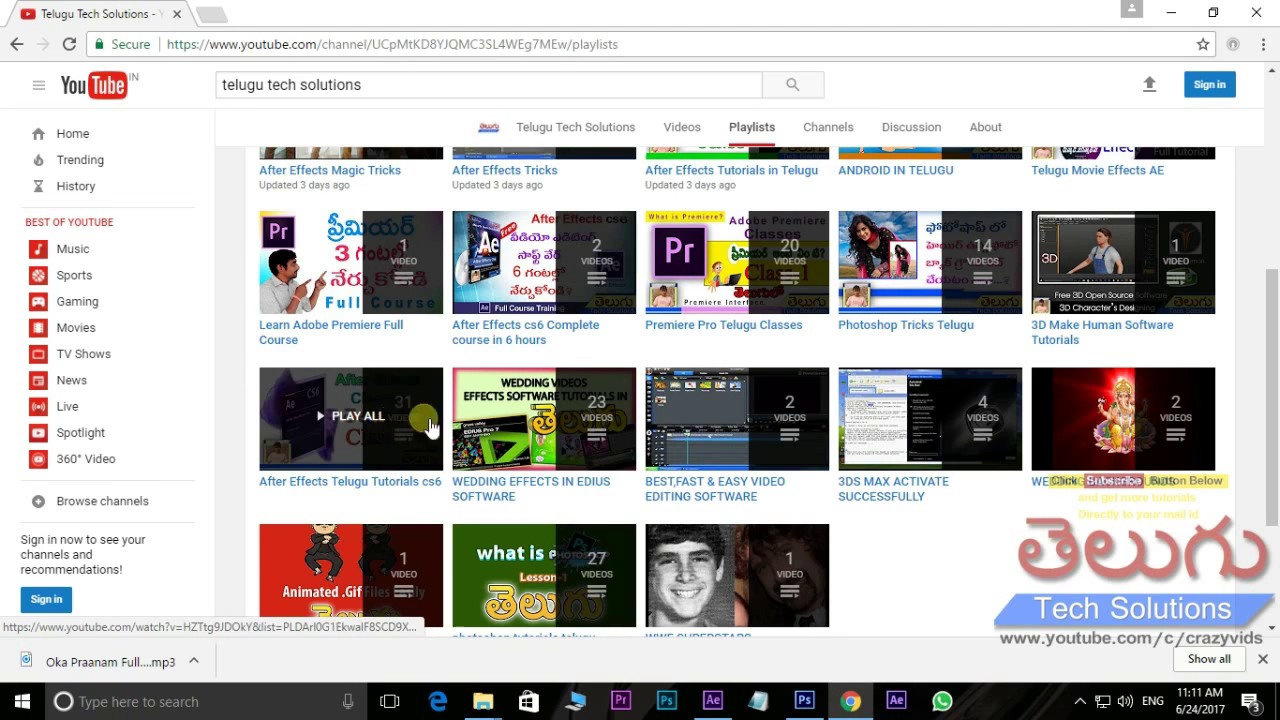
scroll(590, 420, "down", 1)
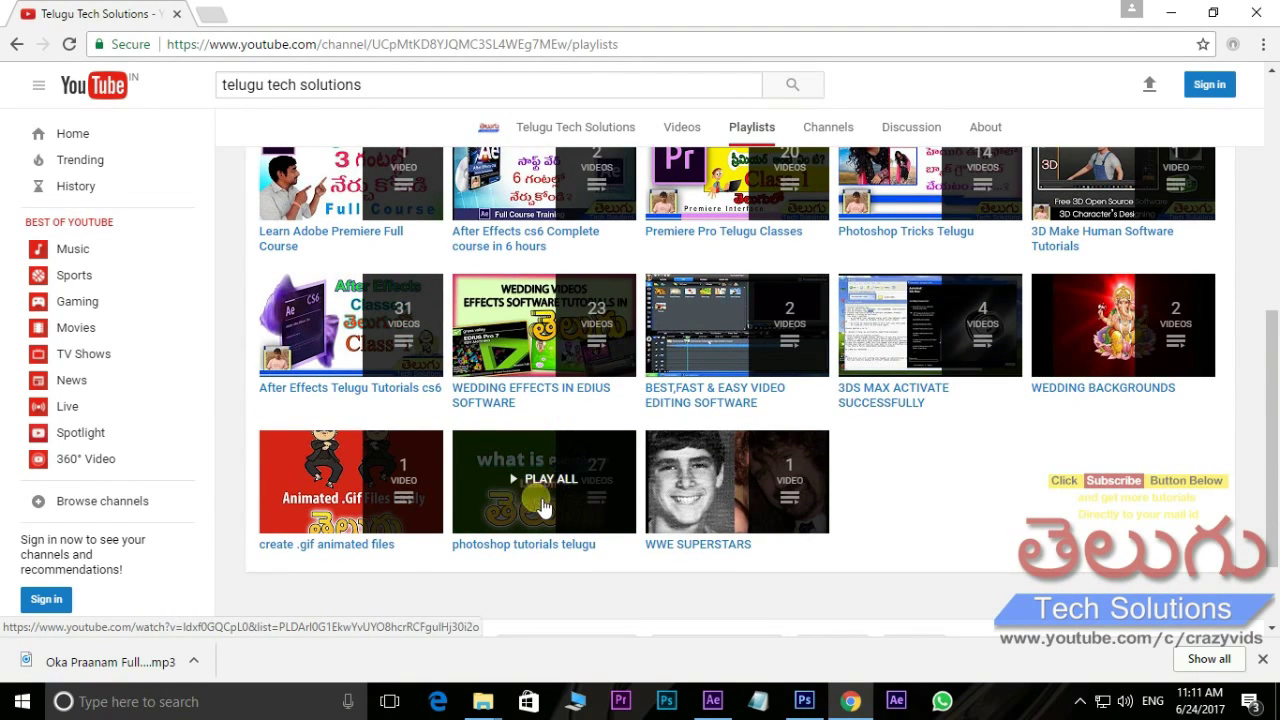
scroll(540, 500, "up", 3)
scroll(540, 520, "up", 1)
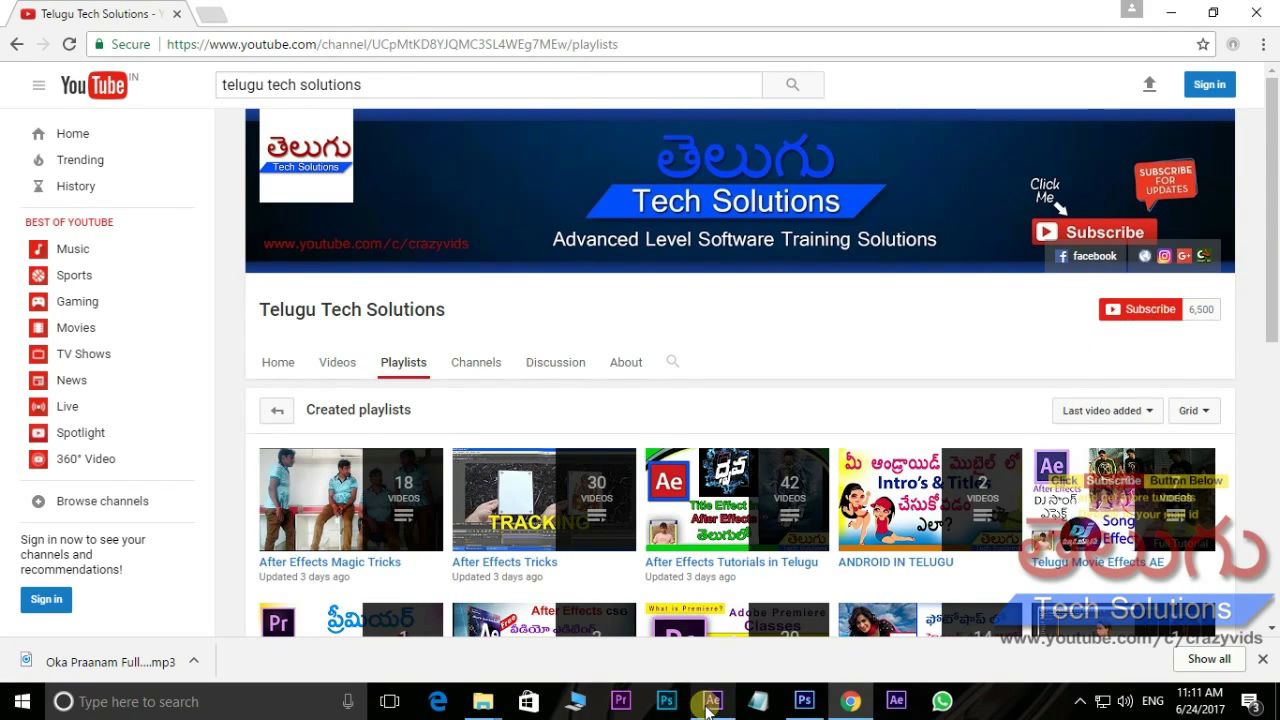
- Switch back to After Effects, delete all items from the project and create a new 1920 x 1080 composition at 29.97 fps
left_click(712, 701)
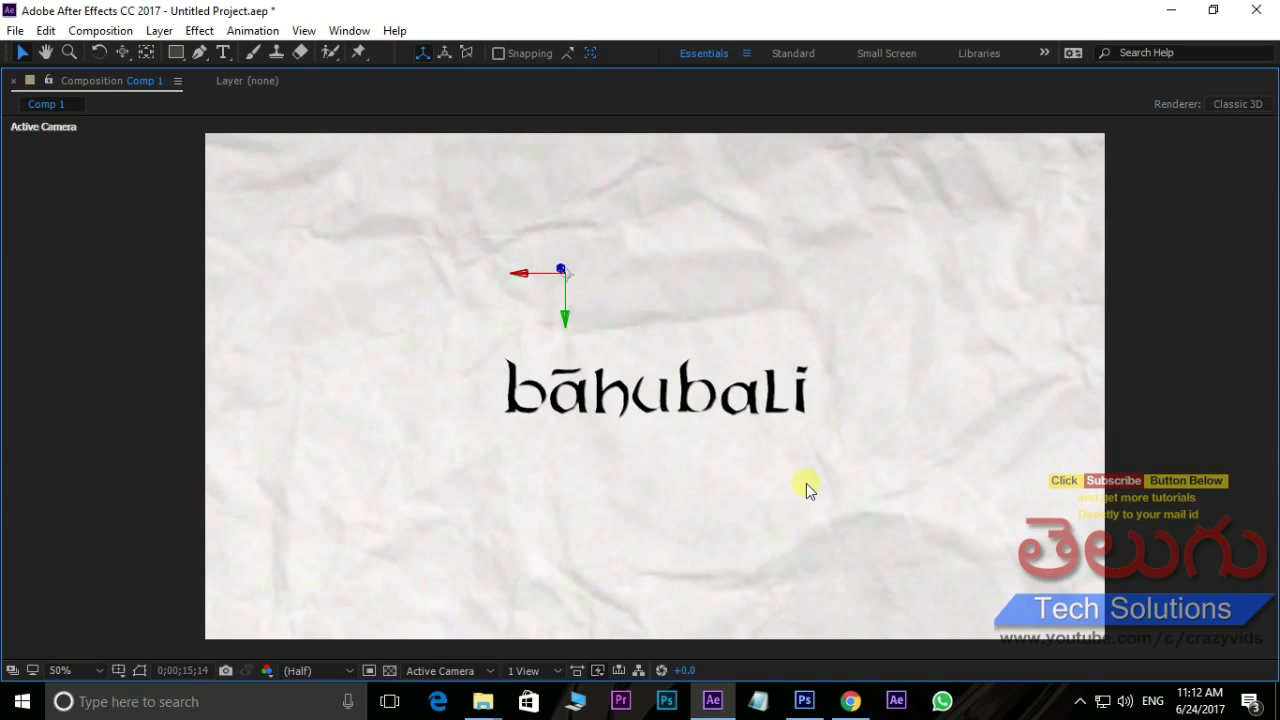
key("grave")
left_click_drag(22, 358, 177, 213)
key("Delete")
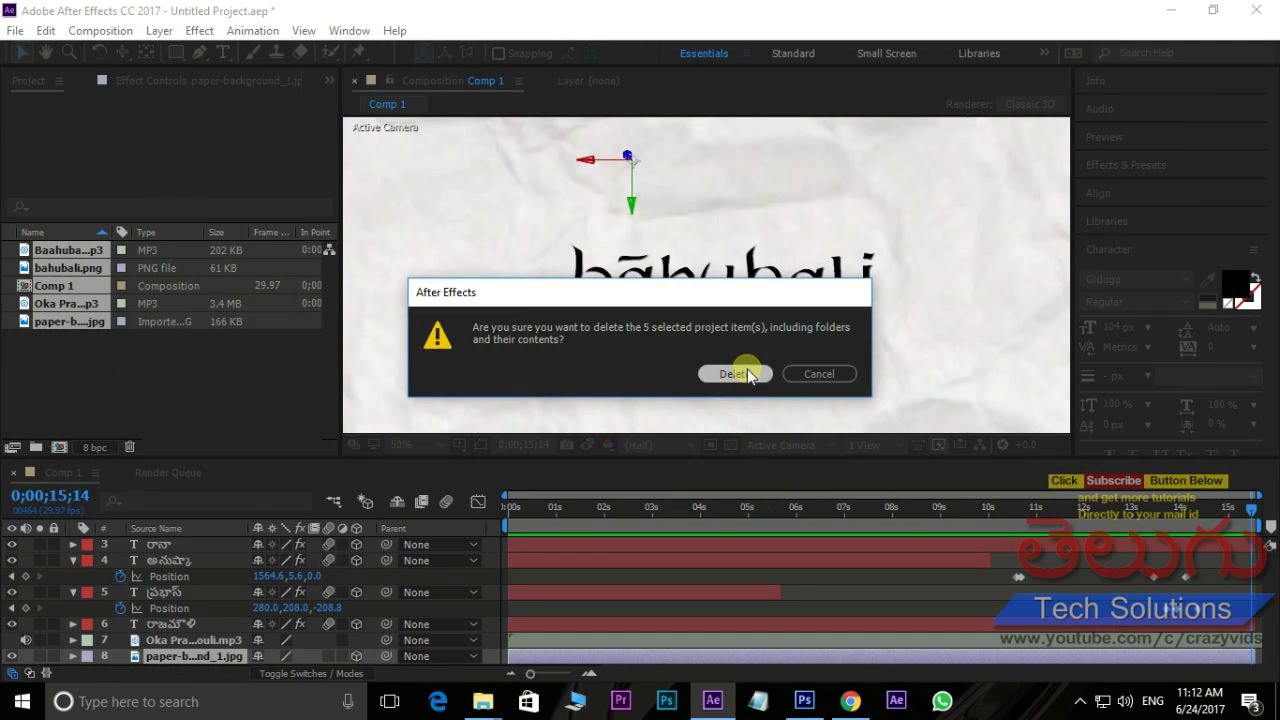
left_click(735, 374)
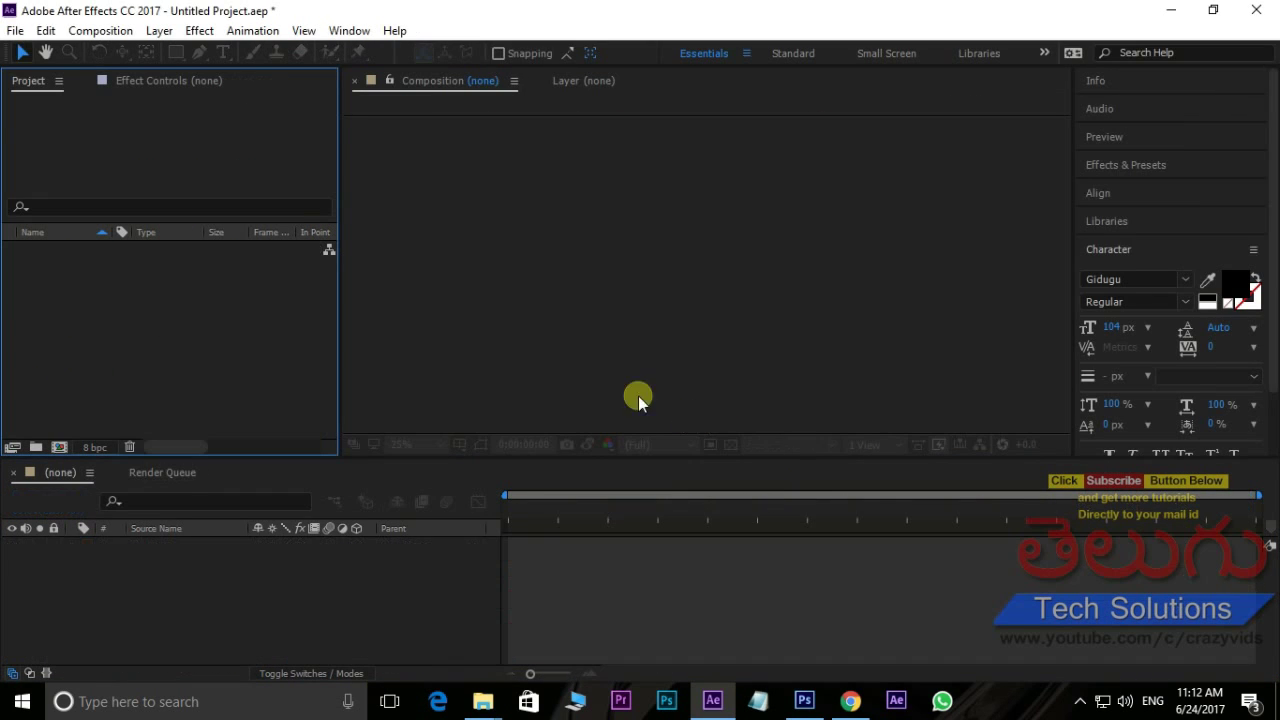
left_click(59, 447)
left_click(737, 546)
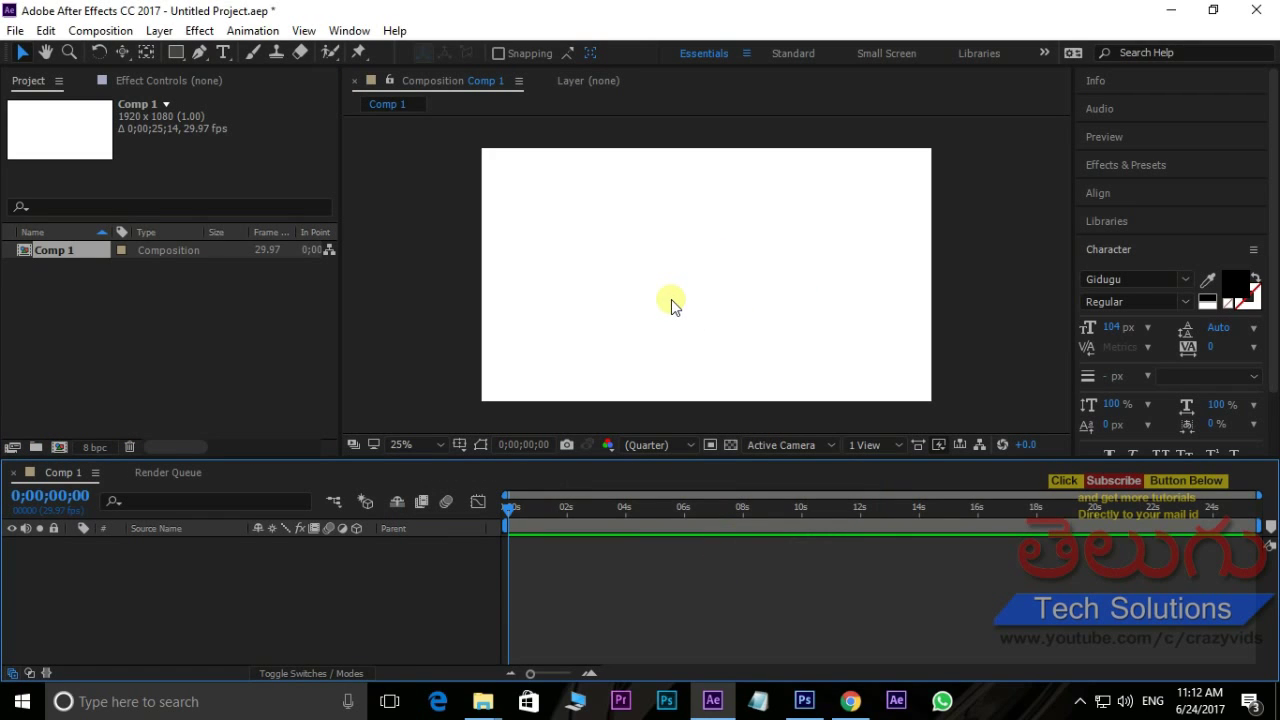
- Import the paper-background_1 image from the titling folder inside titles as footage
double_click(133, 314)
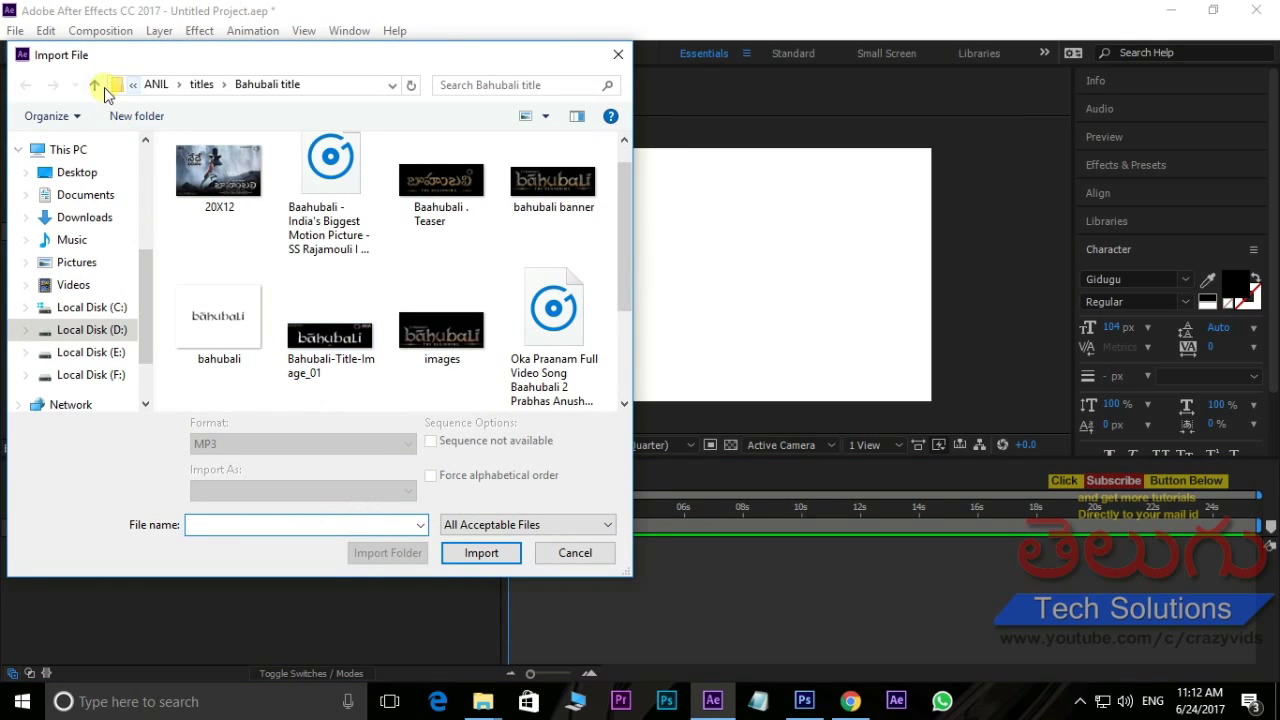
left_click(96, 85)
type("t")
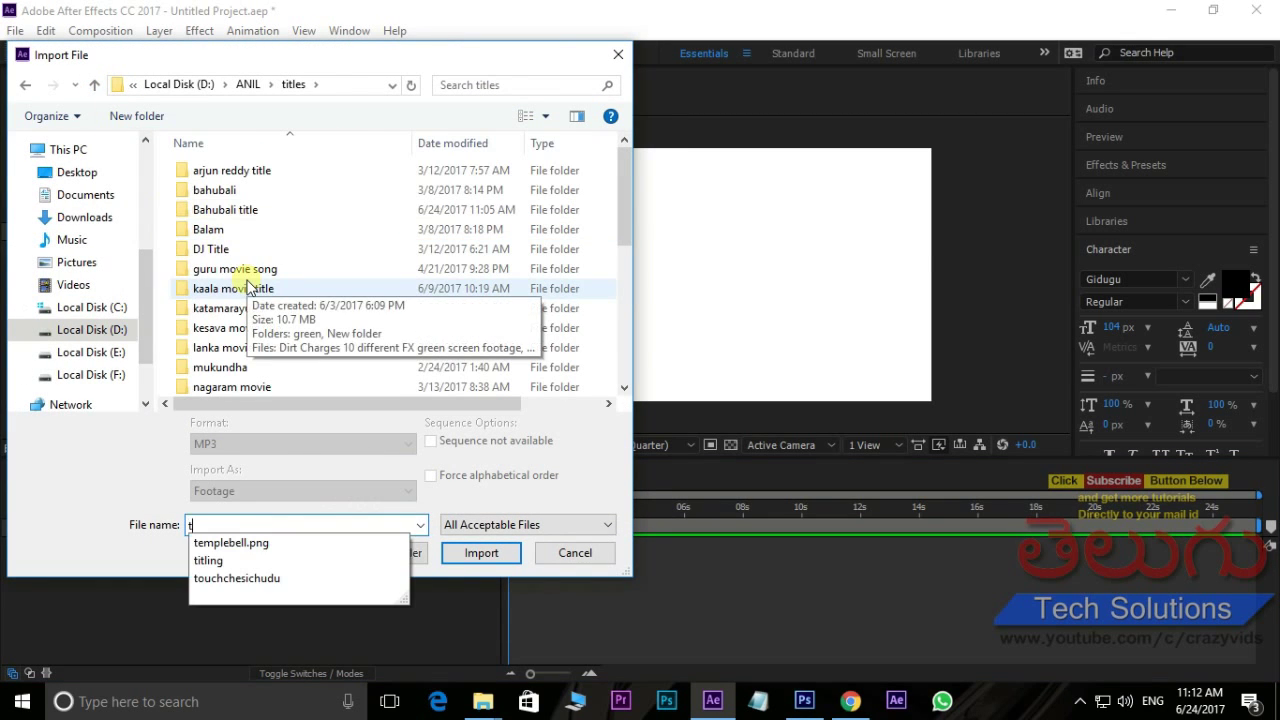
left_click(265, 330)
key("t")
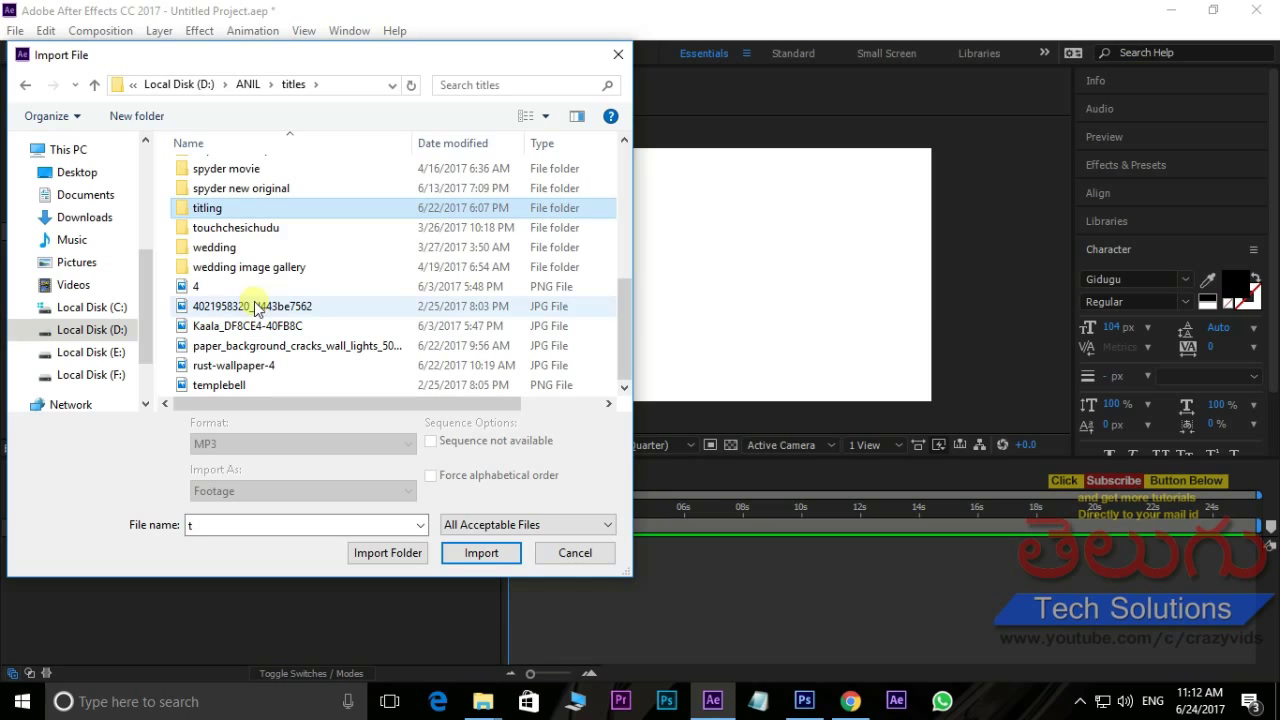
double_click(218, 210)
left_click(220, 180)
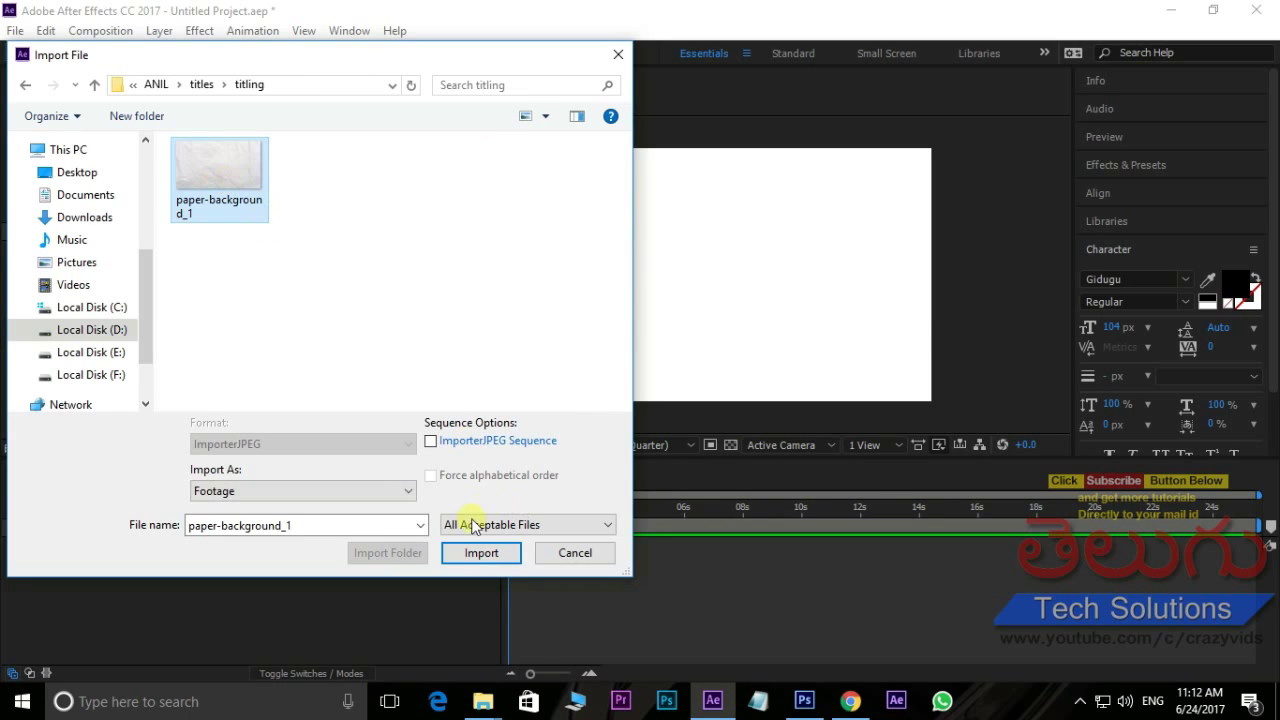
left_click(481, 553)
- Add the paper background image to the composition and enlarge it beyond the edges of the frame
left_click_drag(20, 275, 703, 287)
key("period")
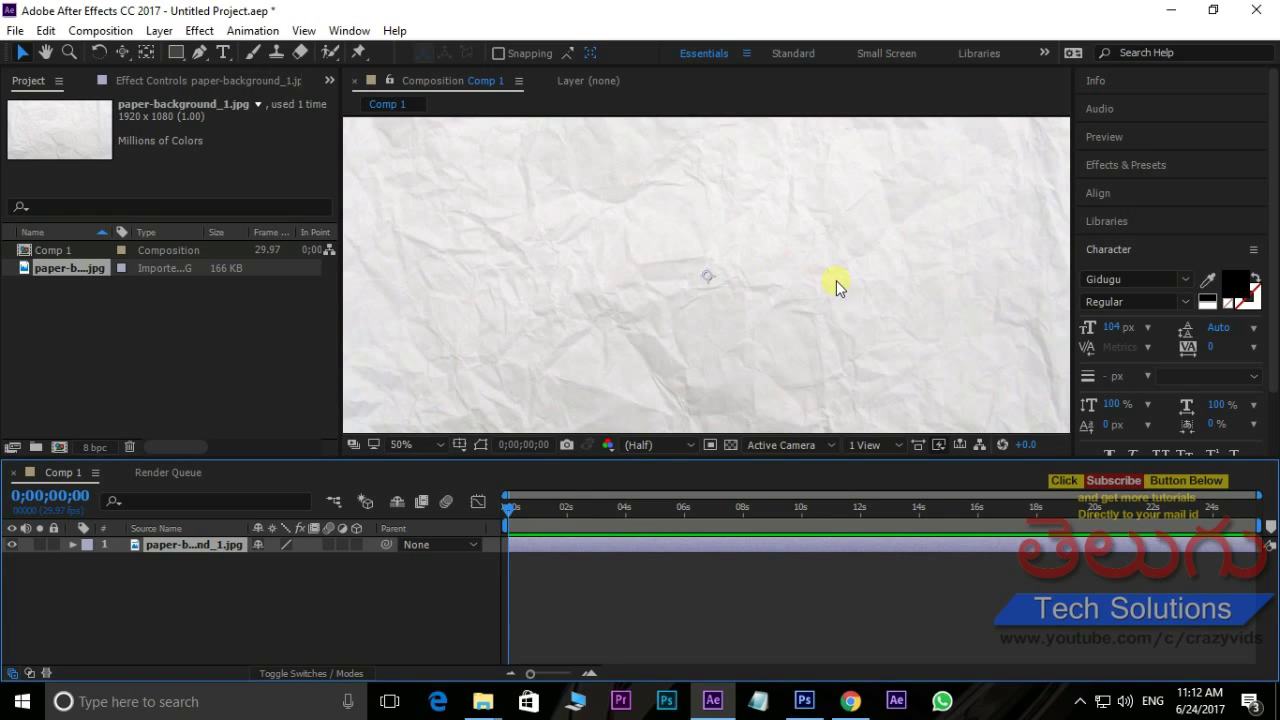
key("comma")
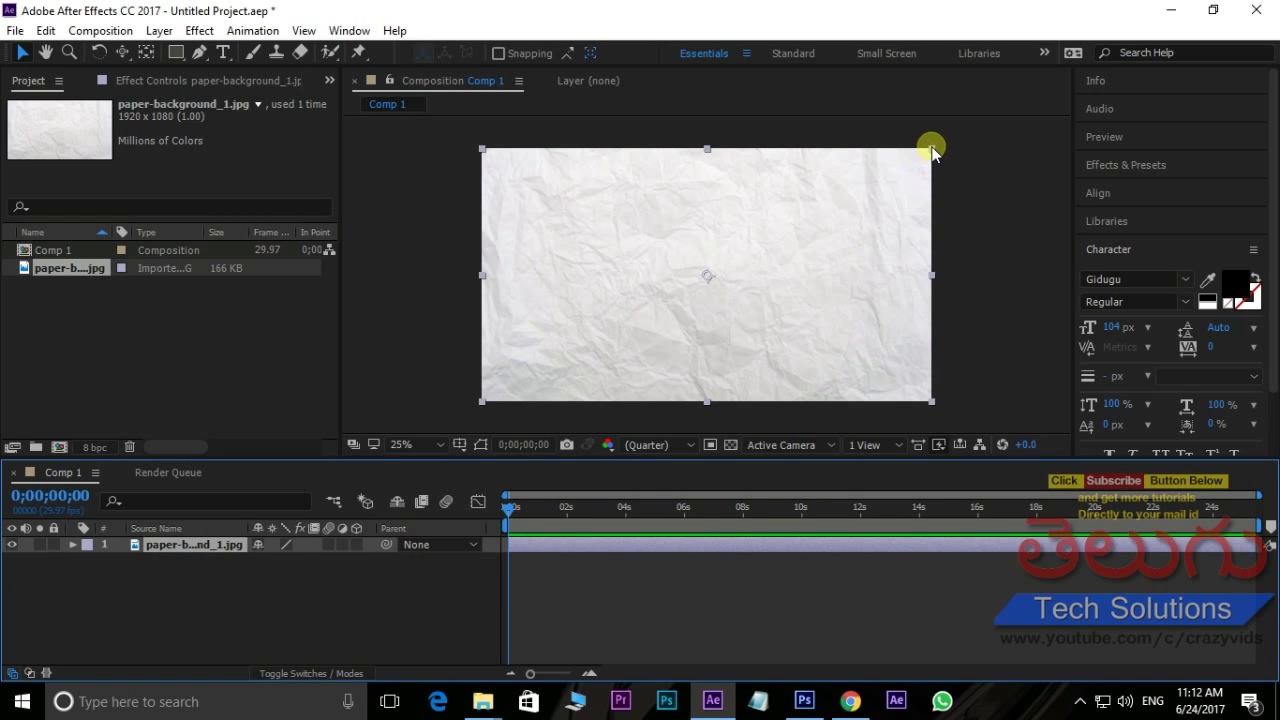
left_click_drag(935, 146, 1052, 113)
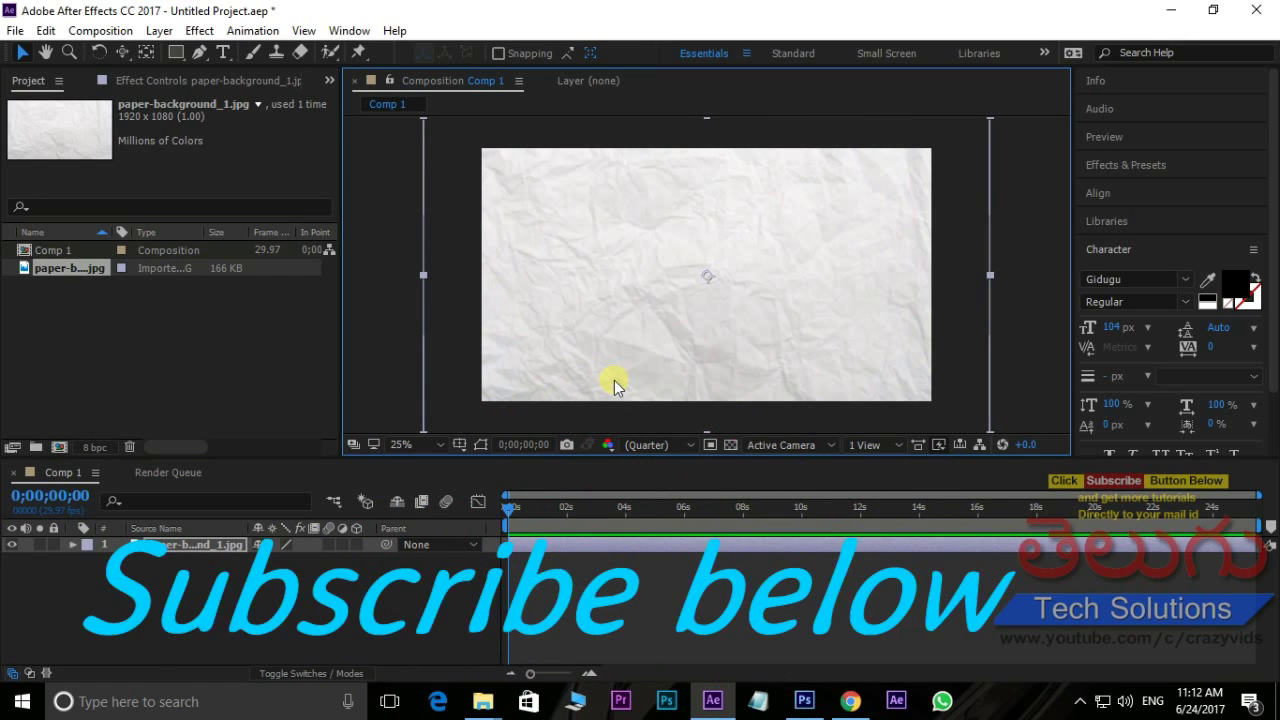
- Change the Windows input language to Telugu with Google Input Tools
left_click(1152, 700)
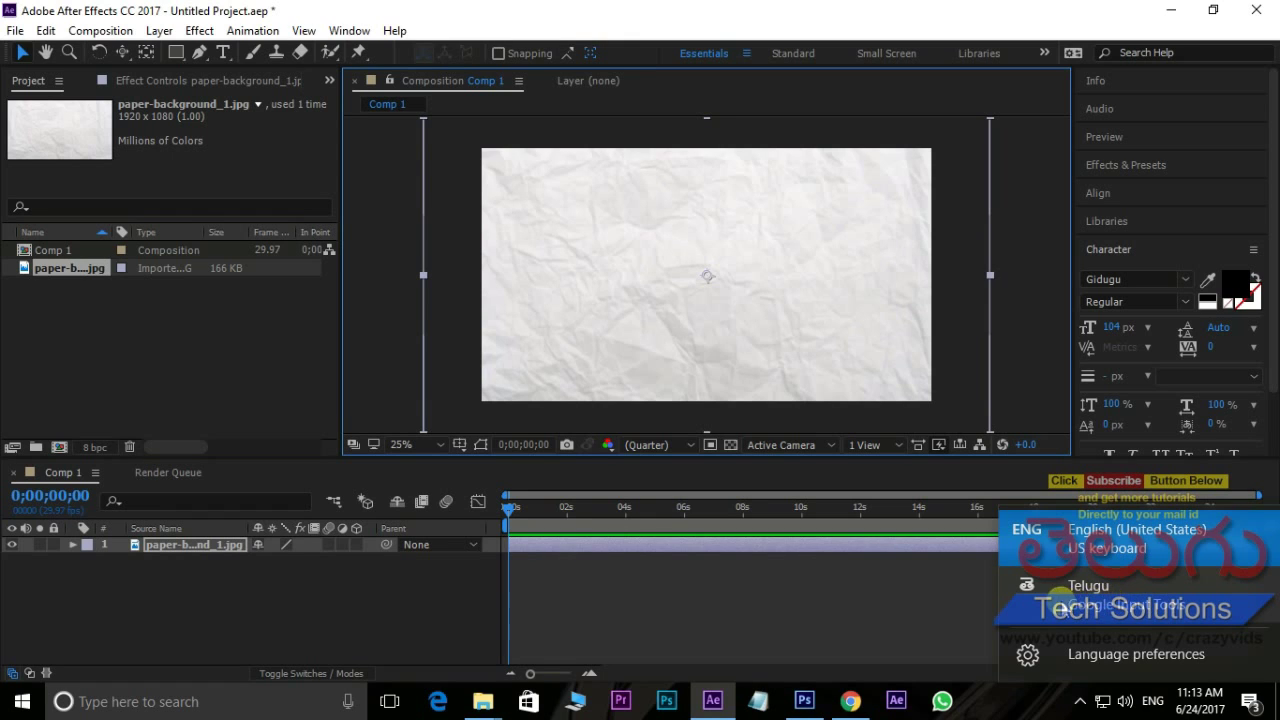
left_click(1160, 708)
left_click(1160, 706)
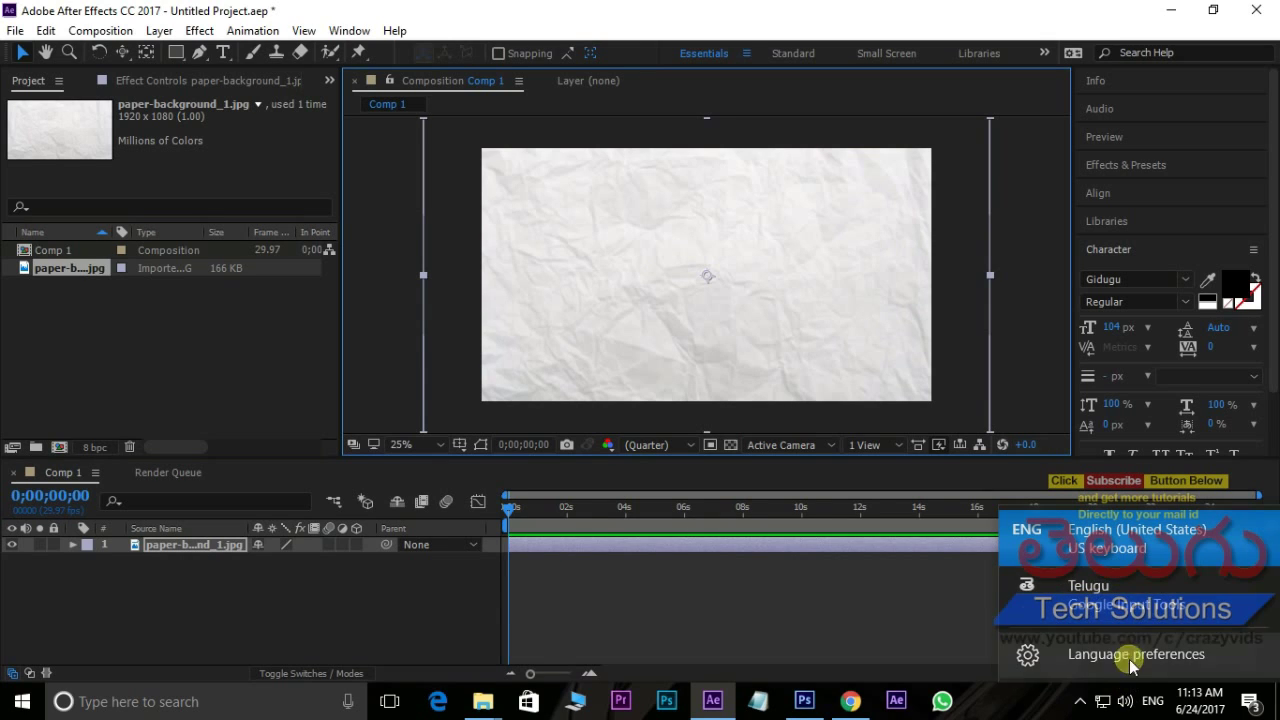
left_click(1080, 590)
- Switch to Photoshop and add the Telugu text ప్రభాస్ to the blank white canvas
left_click(804, 701)
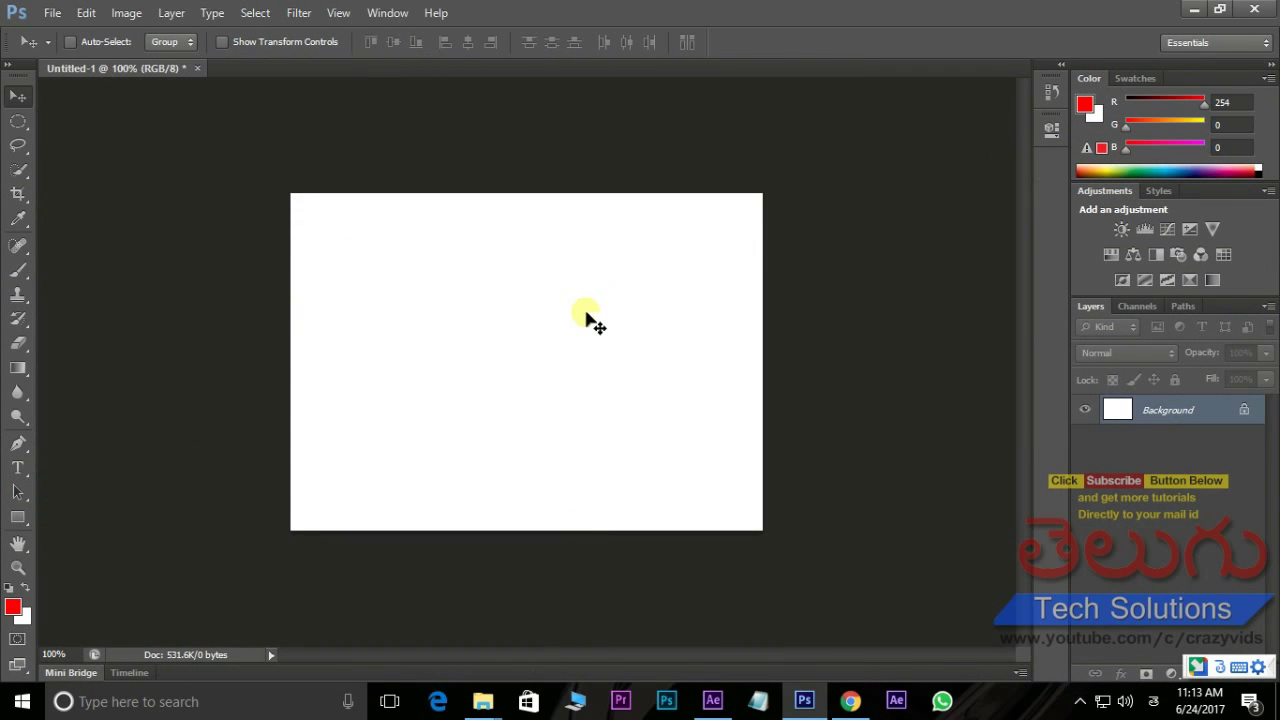
left_click(15, 468)
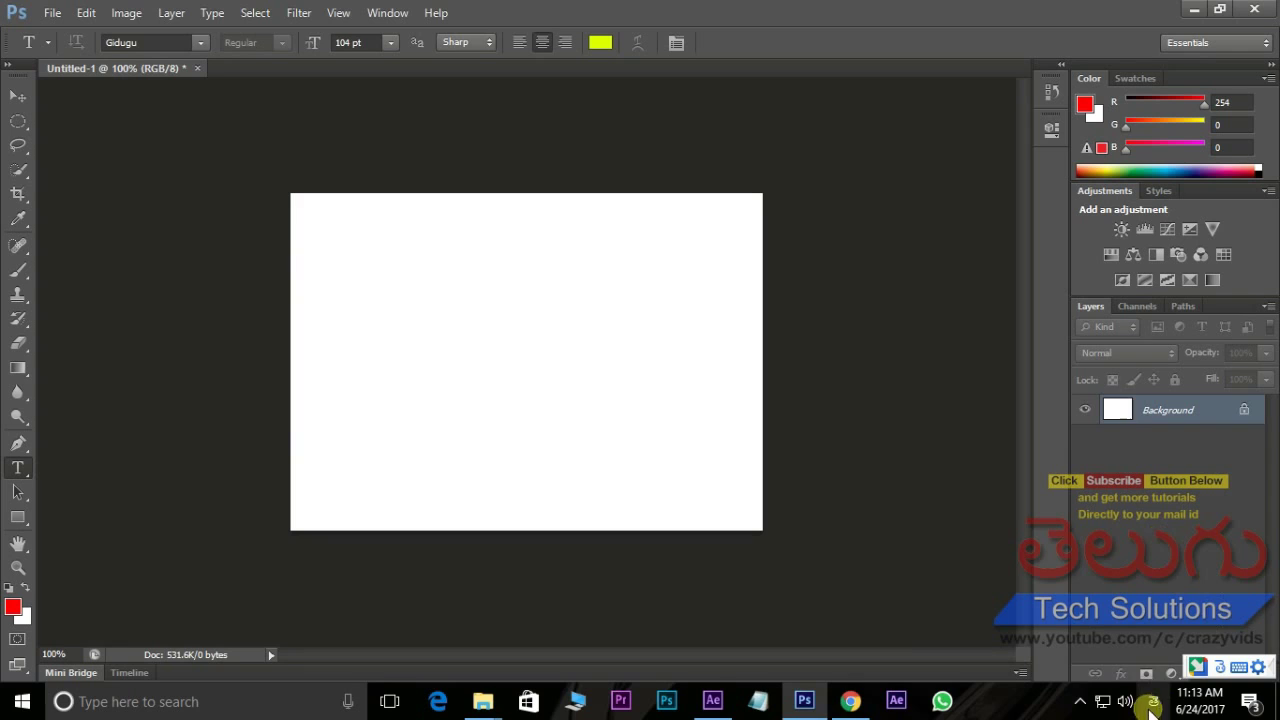
left_click(374, 256)
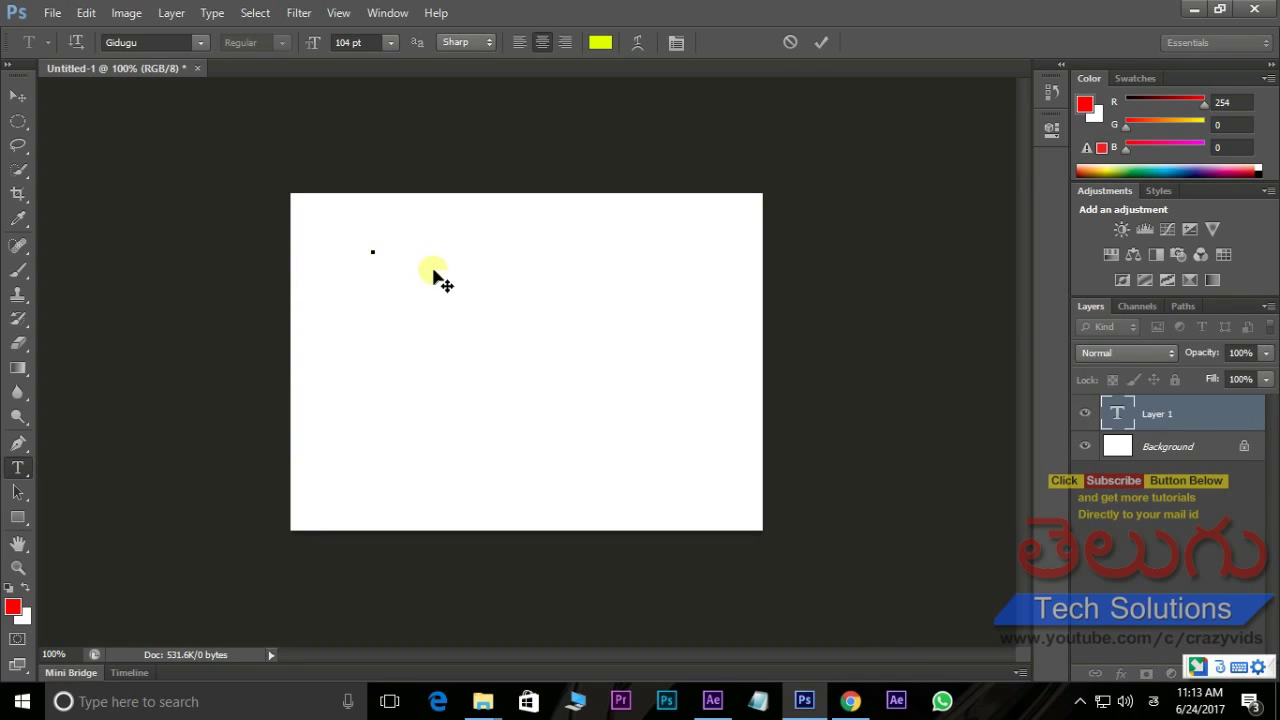
type("pr")
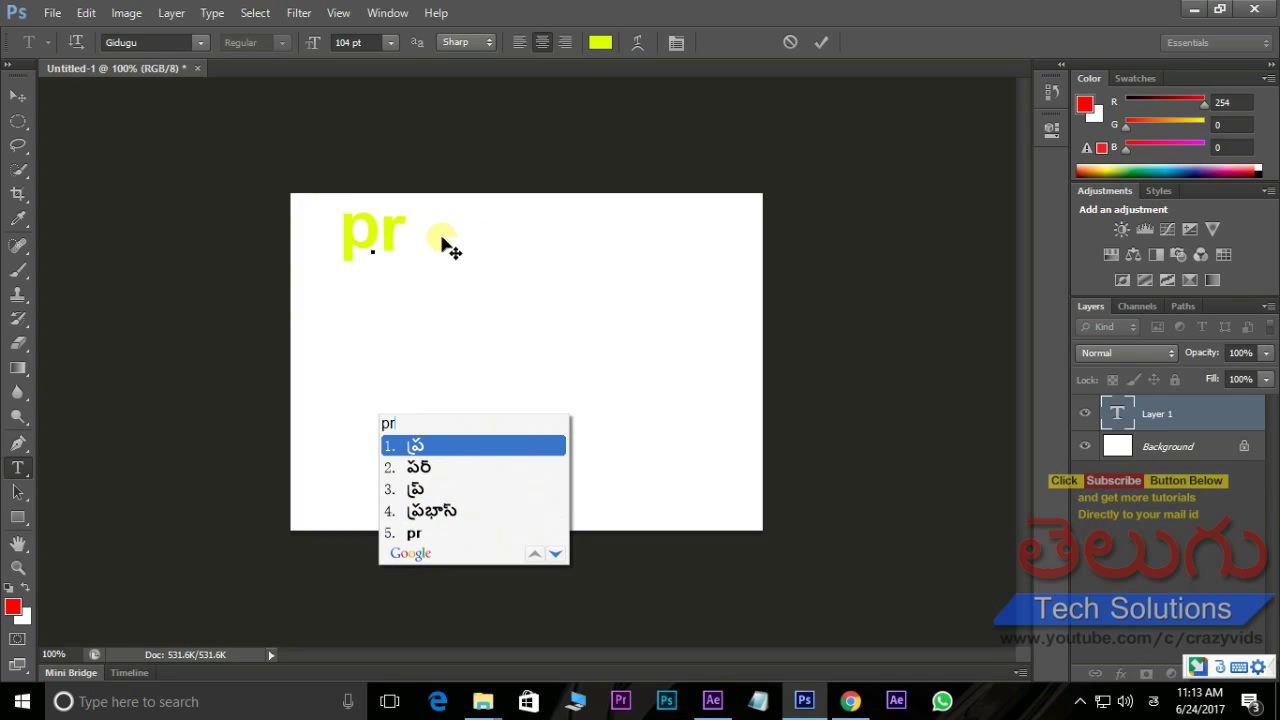
type("ab")
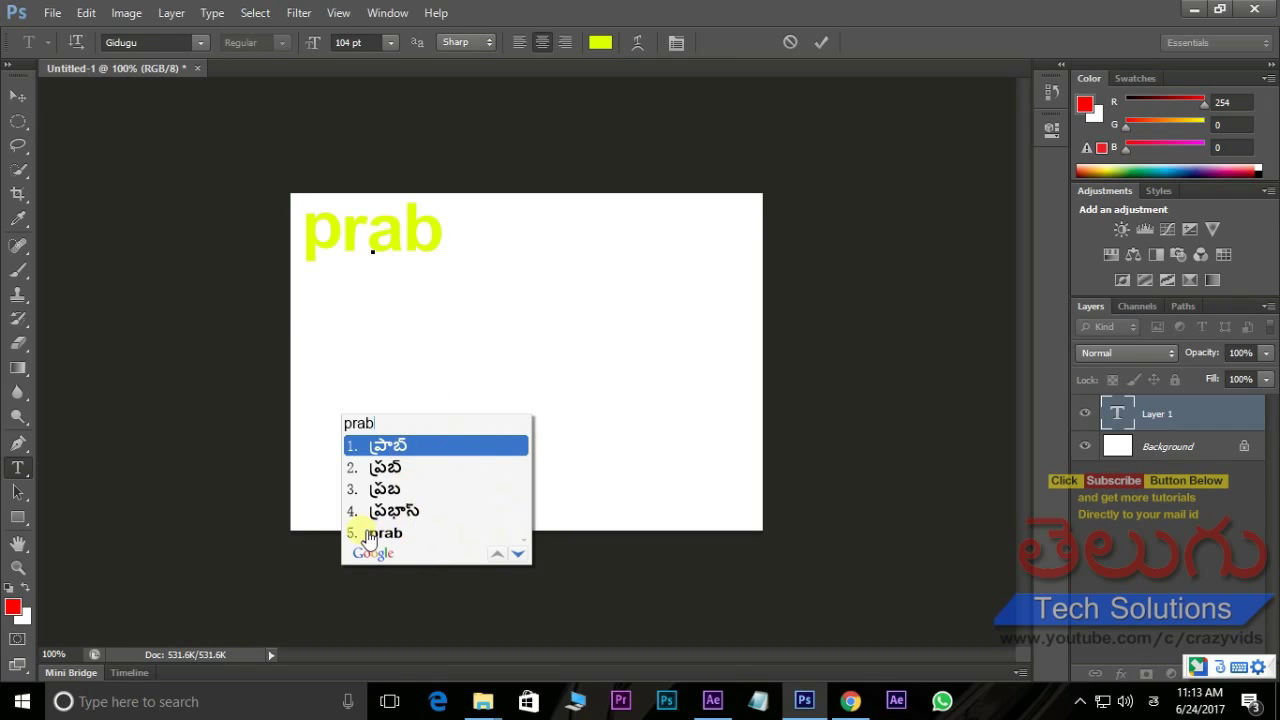
left_click(400, 513)
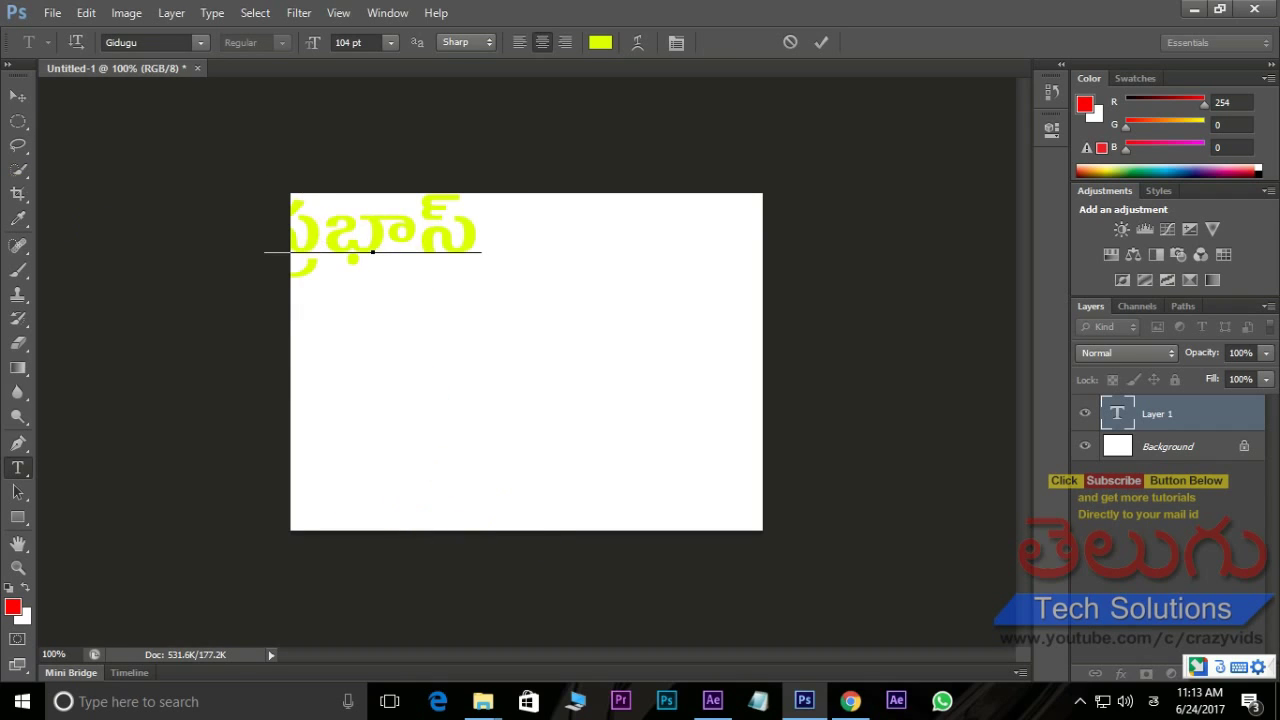
- Move the ప్రభాస్ text fully inside the canvas and duplicate it directly below the original
left_click(18, 96)
left_click_drag(366, 229, 127, 430)
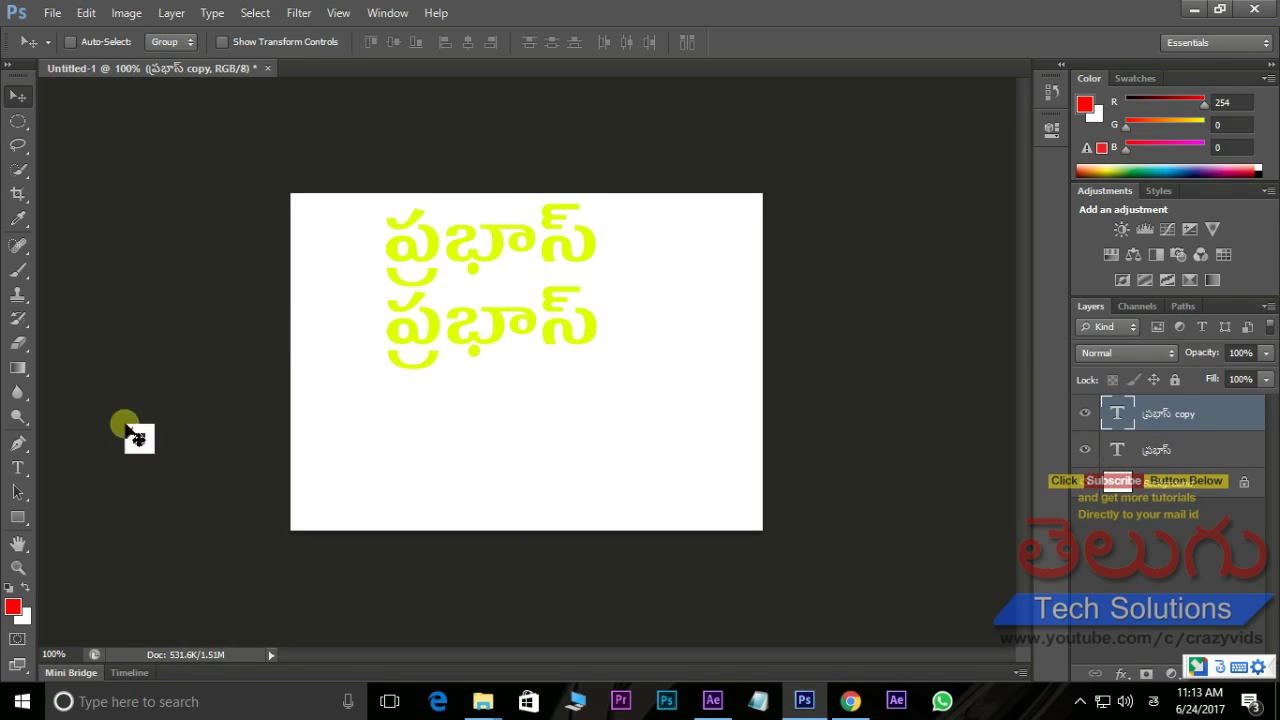
- Replace the wording of the lower duplicated text with అనుష్కా
left_click(17, 467)
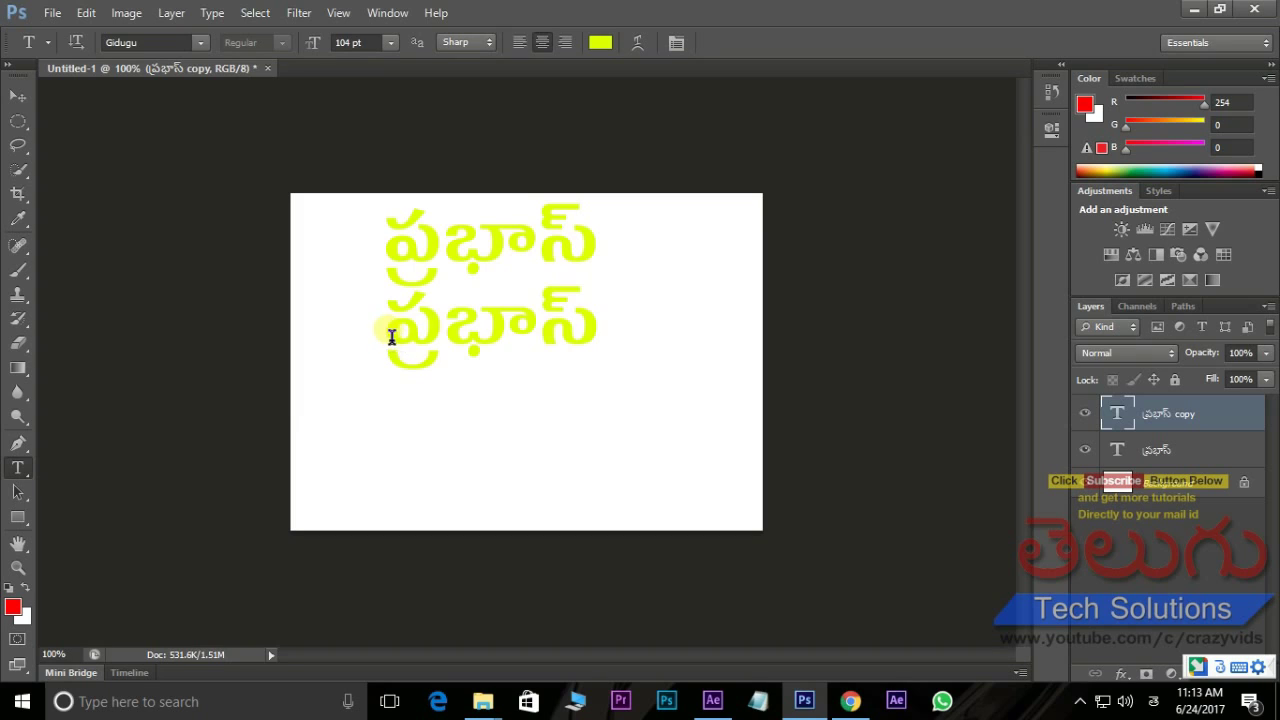
left_click_drag(391, 337, 640, 337)
key("BackSpace")
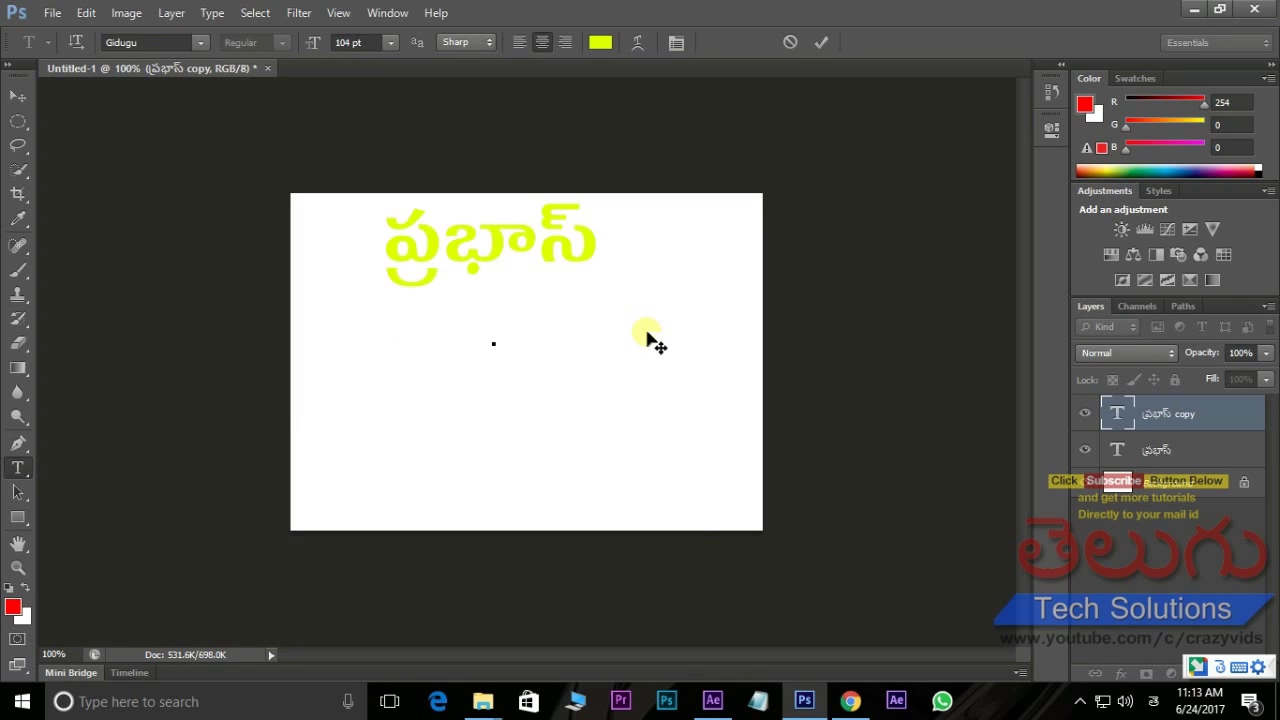
type("anush")
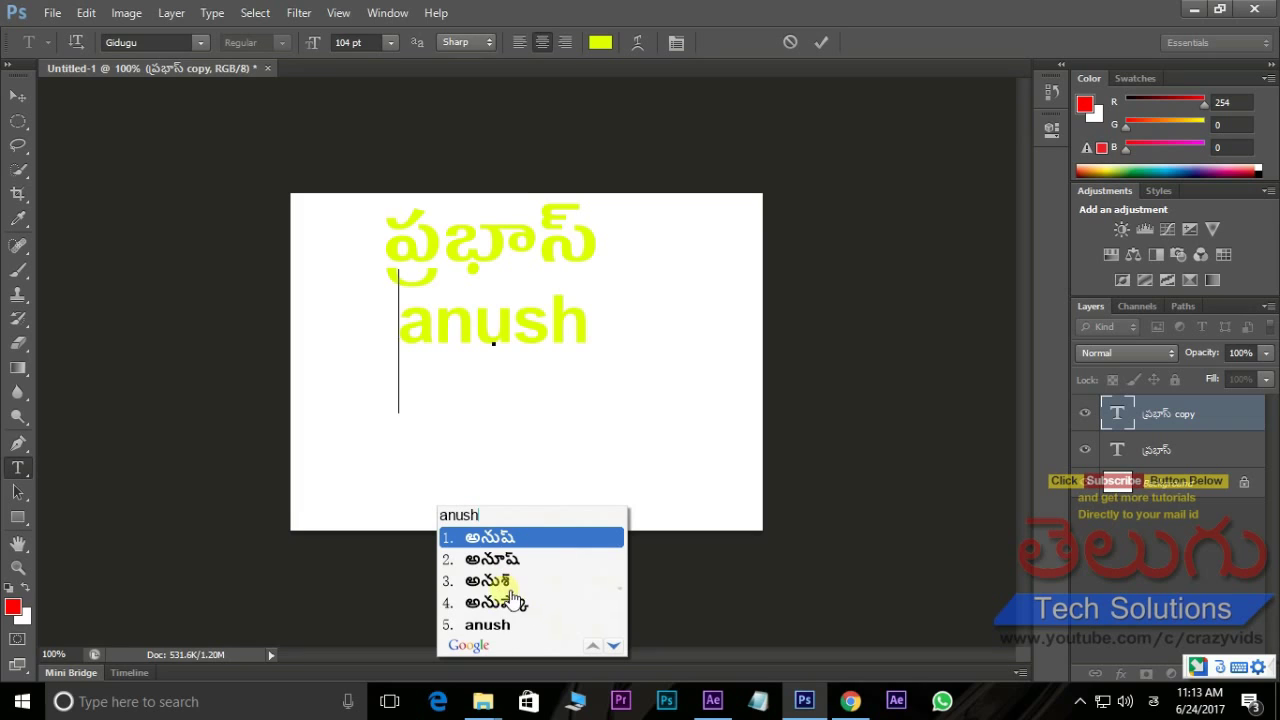
left_click(497, 602)
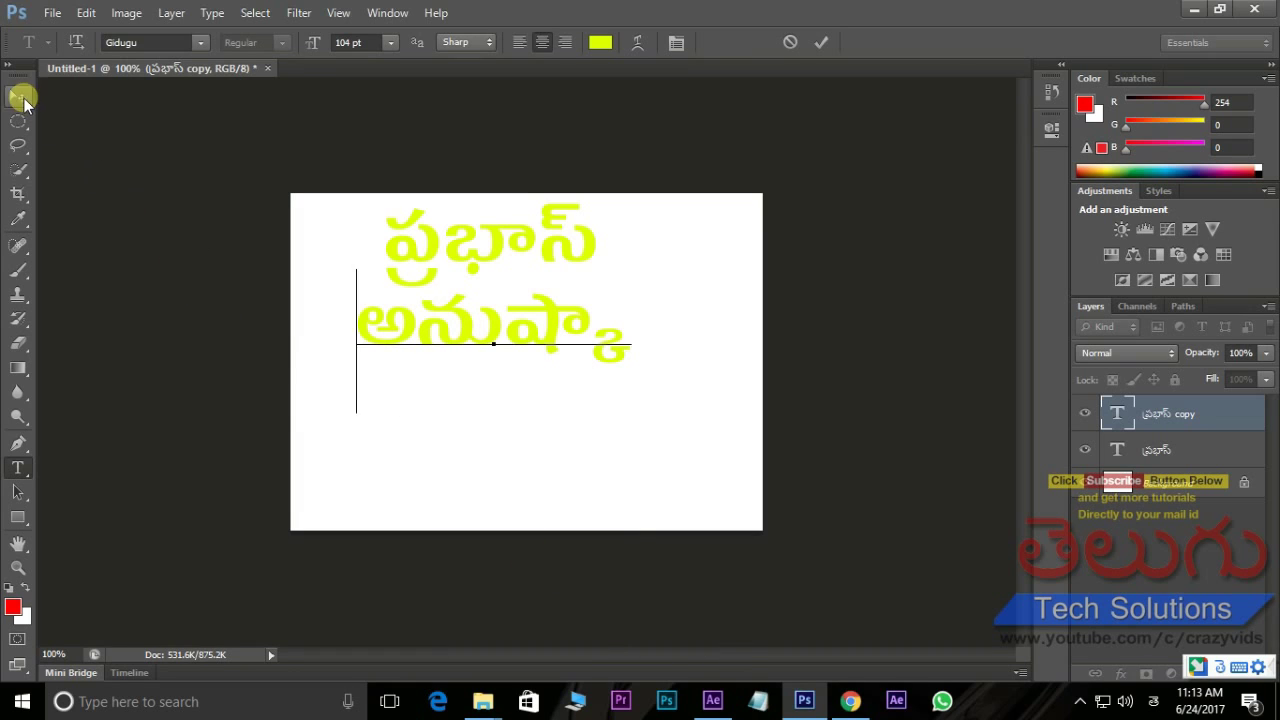
- Duplicate the అనుష్కా text below the original and replace the copy's wording with రానా
left_click(18, 96)
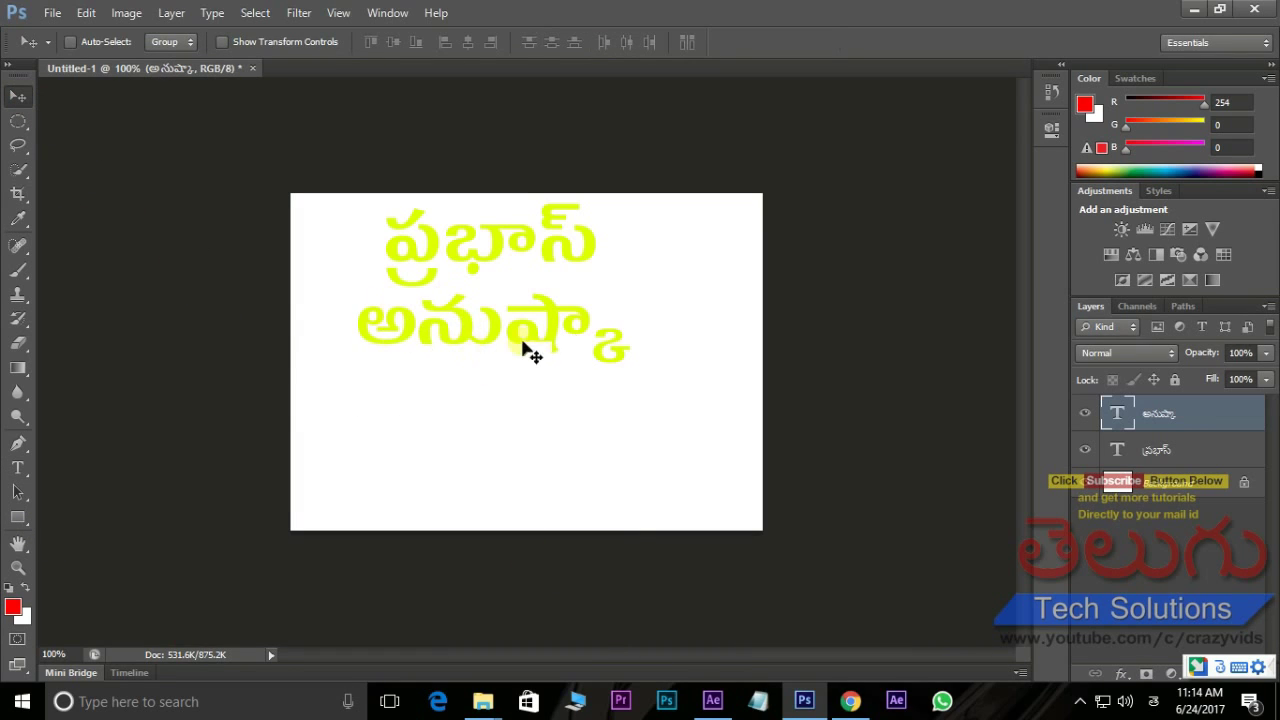
left_click_drag(471, 334, 457, 428)
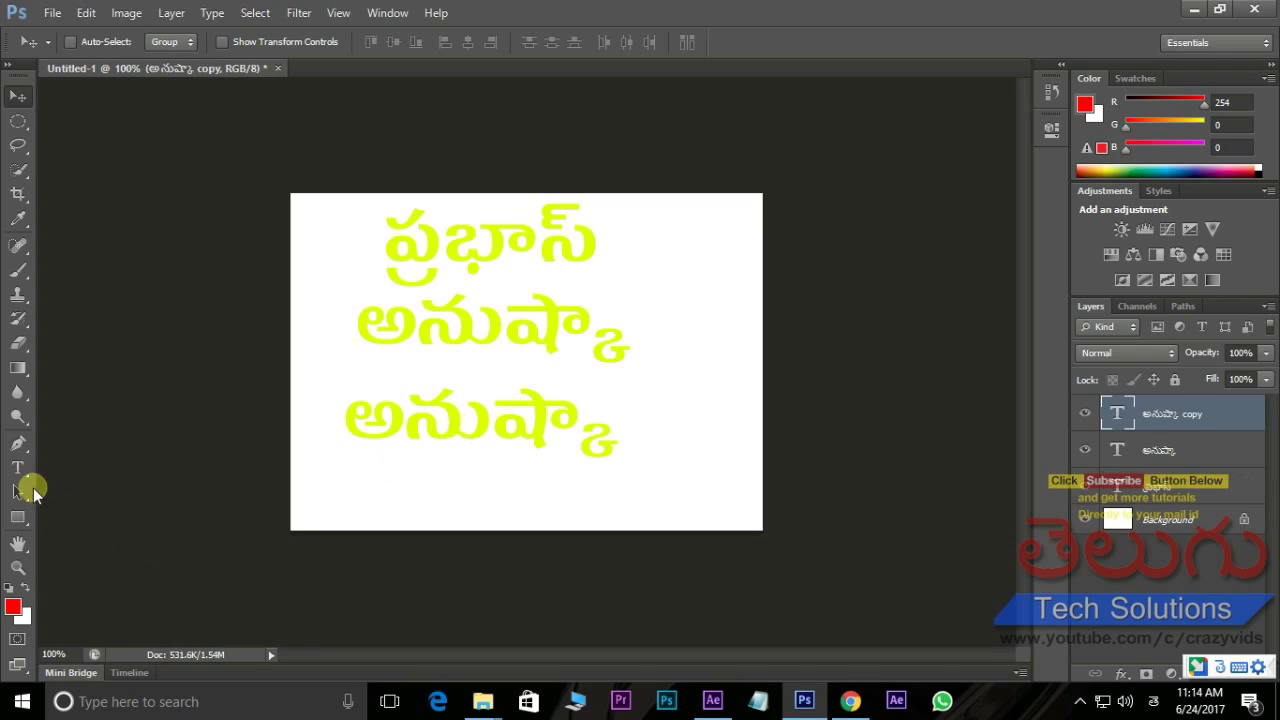
left_click(18, 468)
left_click(617, 437)
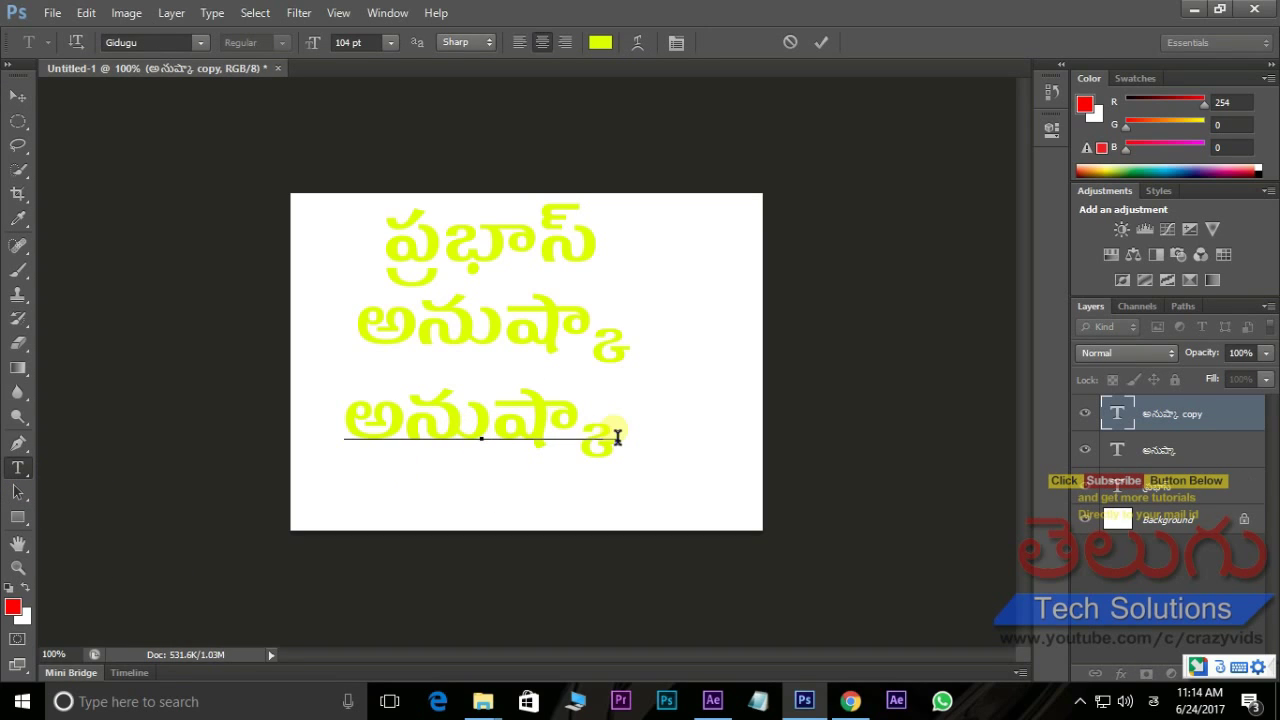
key("BackSpace")
key("BackSpace")
key("BackSpace")
key("BackSpace")
key("BackSpace")
key("BackSpace")
key("BackSpace")
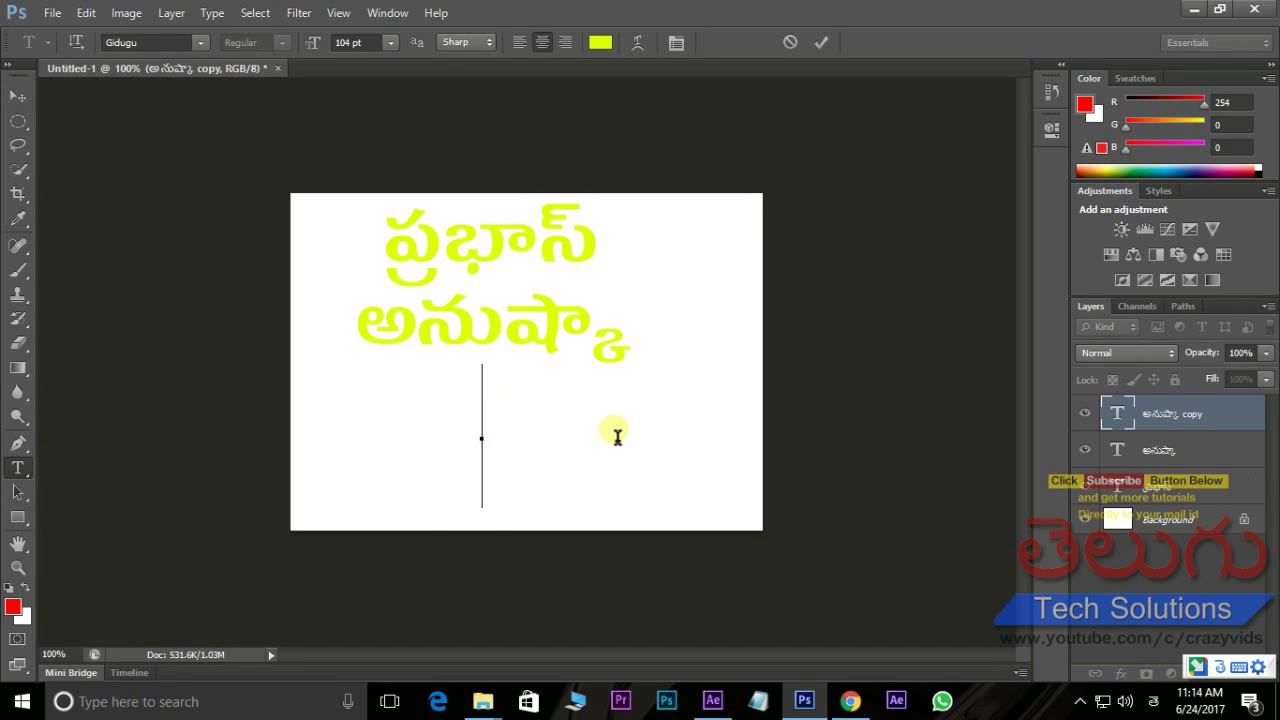
type("rana")
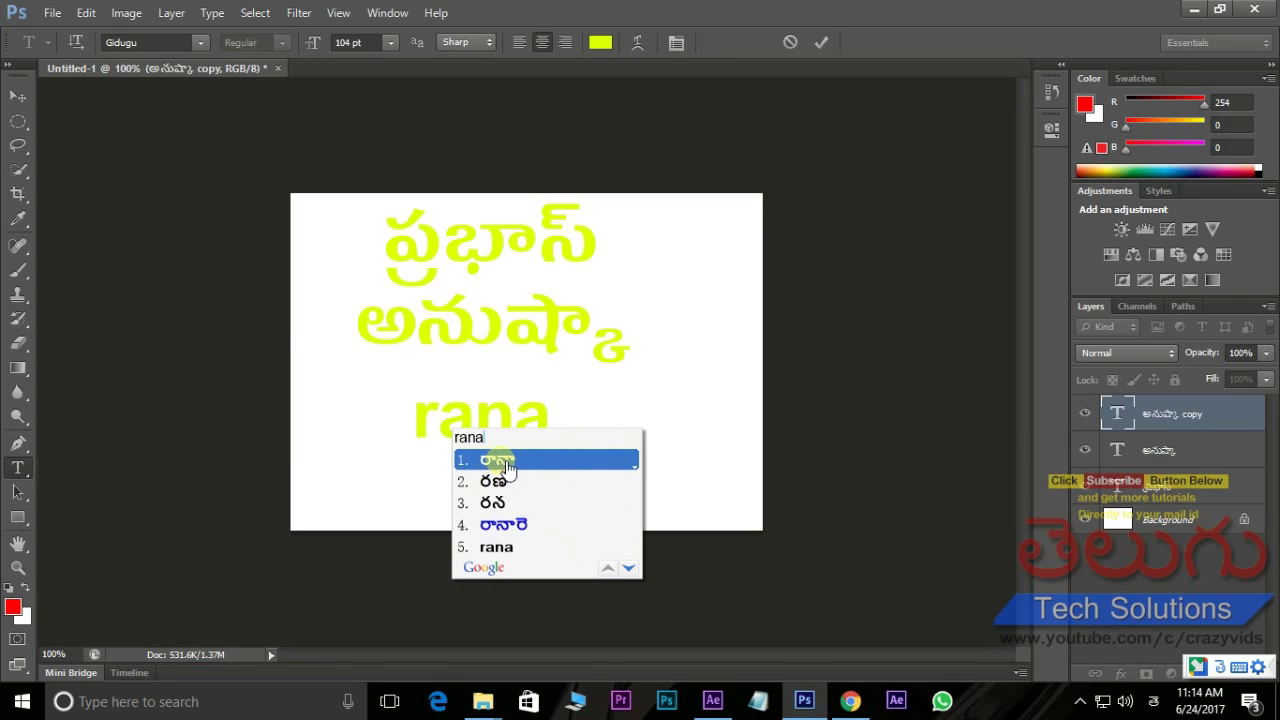
left_click(507, 468)
left_click(18, 95)
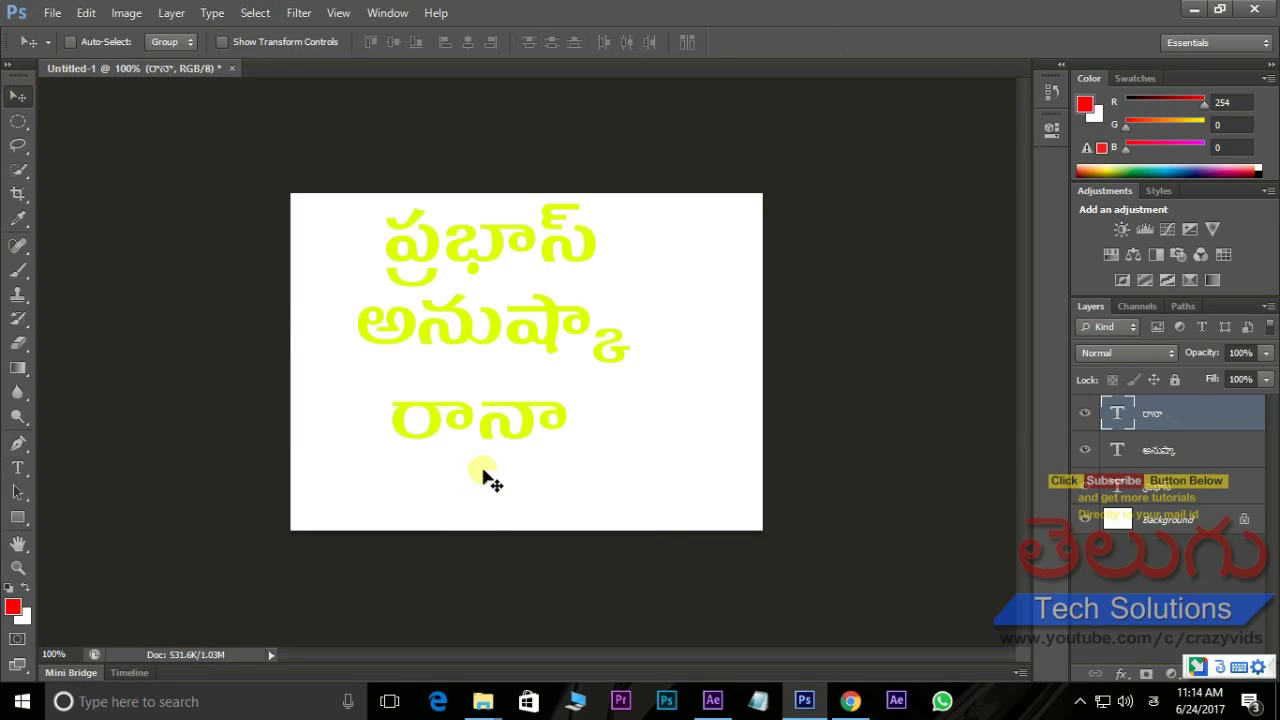
- Duplicate the రానా text below itself, replacing the copy's wording with రాజమౌళి and centring it roughly on the canvas
left_click_drag(438, 428, 630, 472)
left_click(18, 467)
left_click(396, 478)
type("raj")
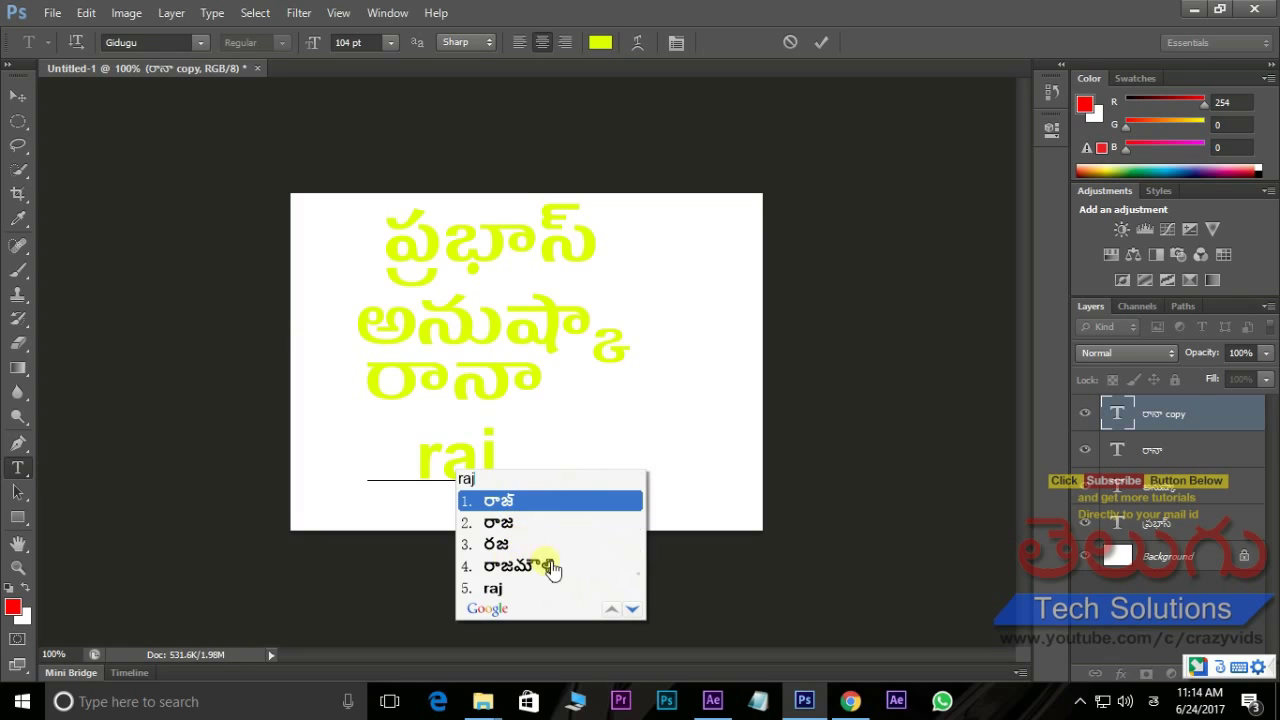
left_click(541, 568)
left_click(20, 94)
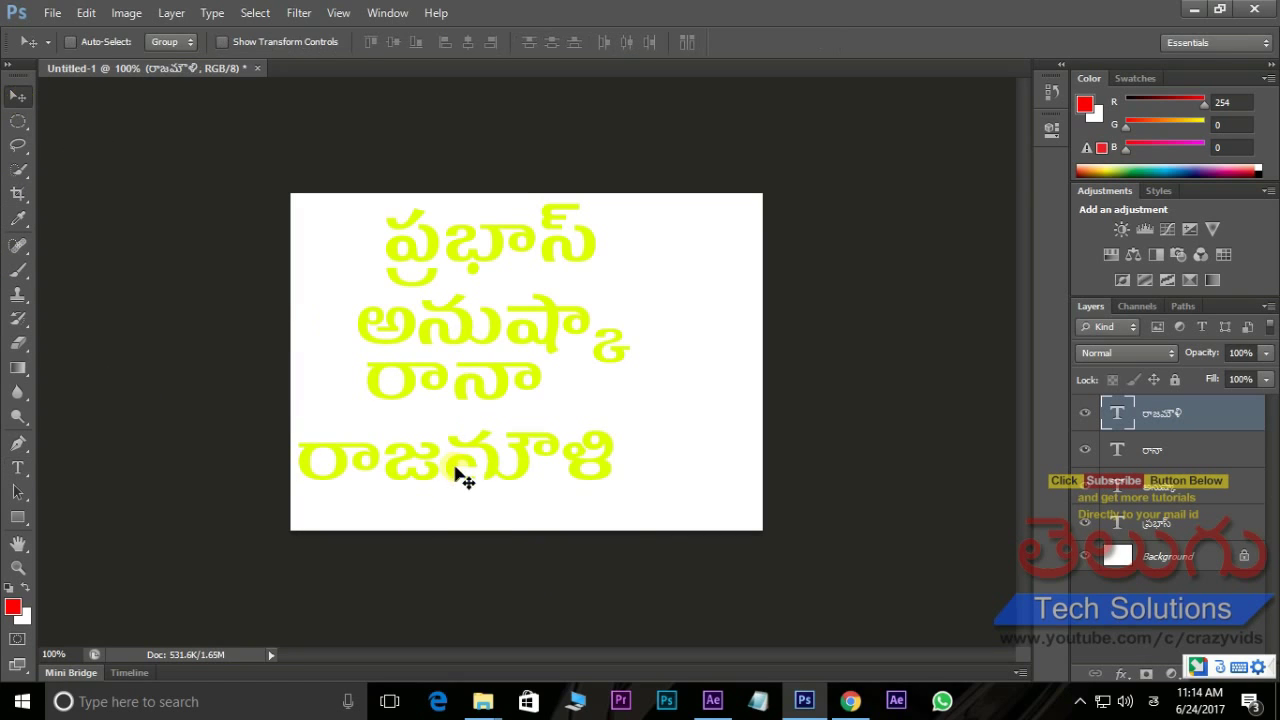
left_click_drag(463, 477, 493, 472)
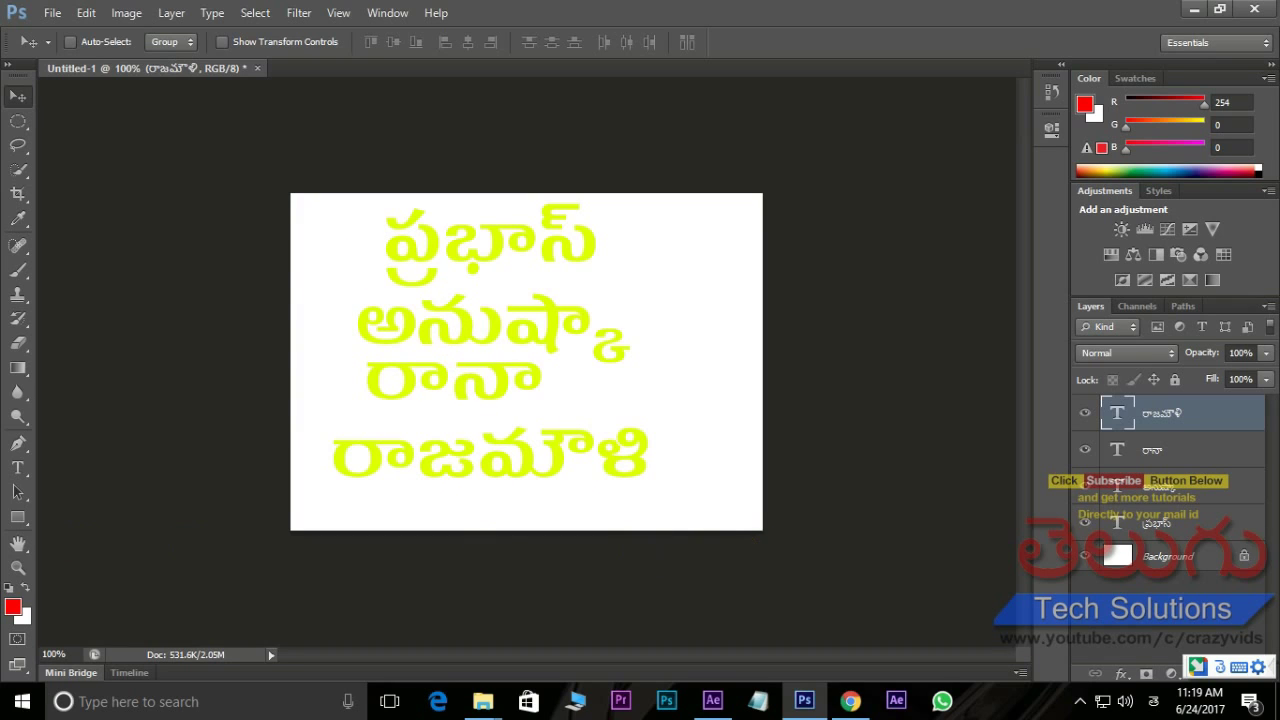
- Copy the wording of the ప్రభాస్ text
left_click(17, 469)
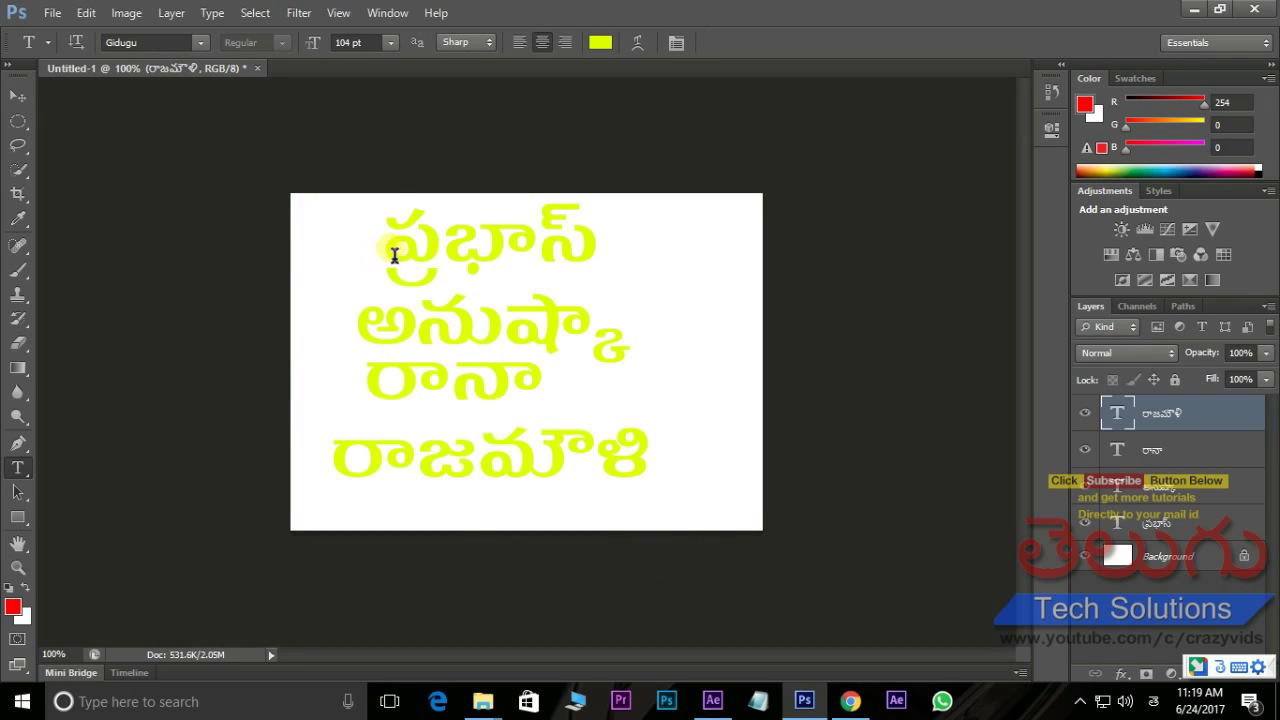
left_click_drag(391, 251, 586, 252)
right_click(587, 253)
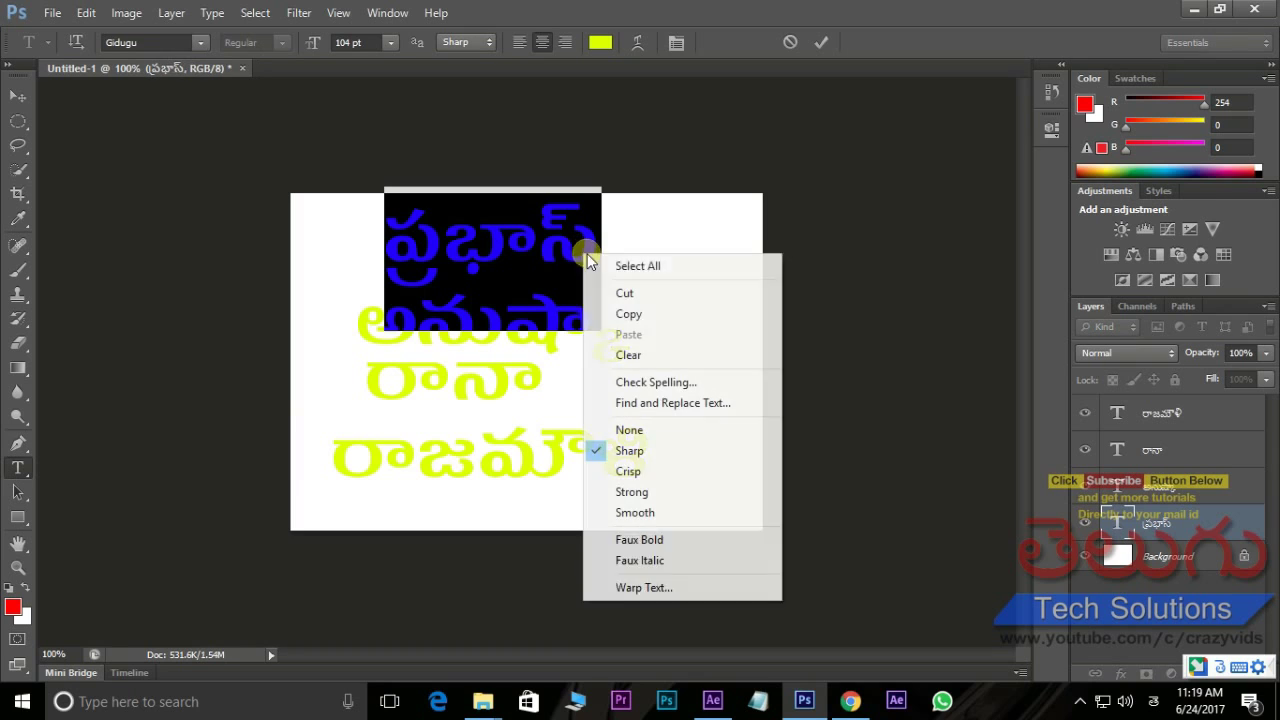
left_click(645, 316)
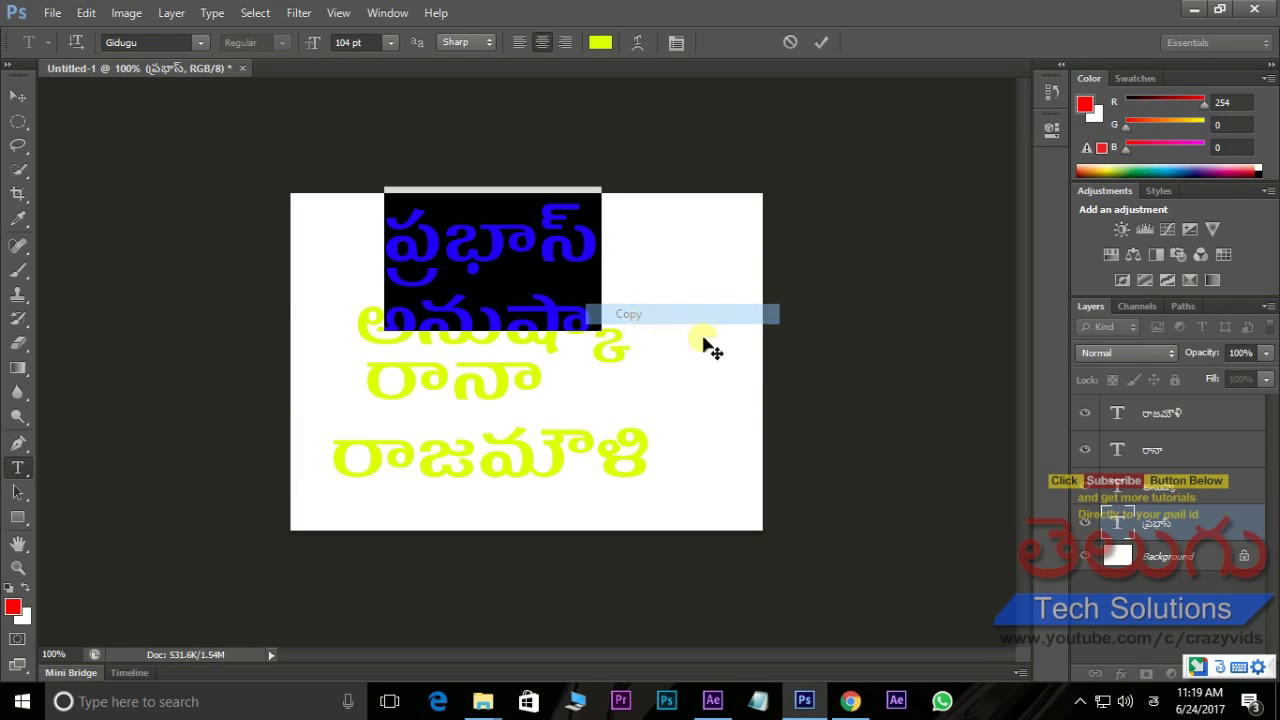
- Switch to After Effects and paste ప్రభాస్ as a new text layer in the upper-left corner of the paper
left_click(713, 701)
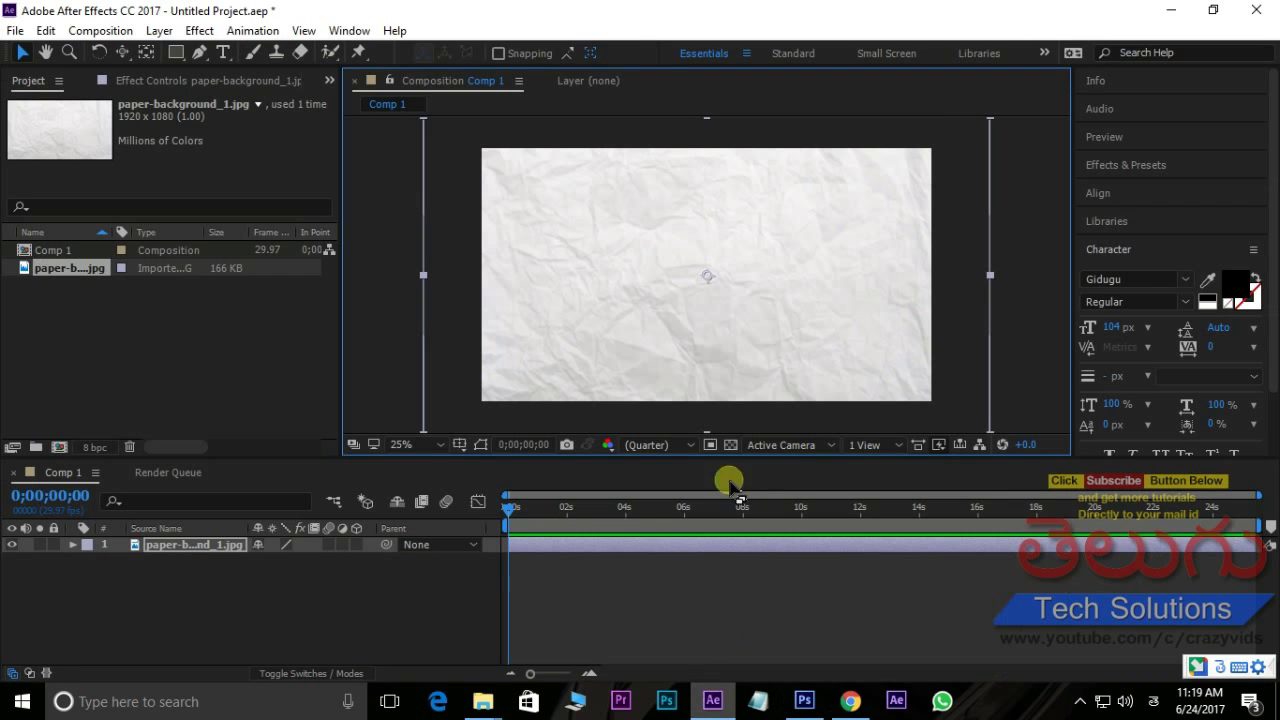
left_click(224, 53)
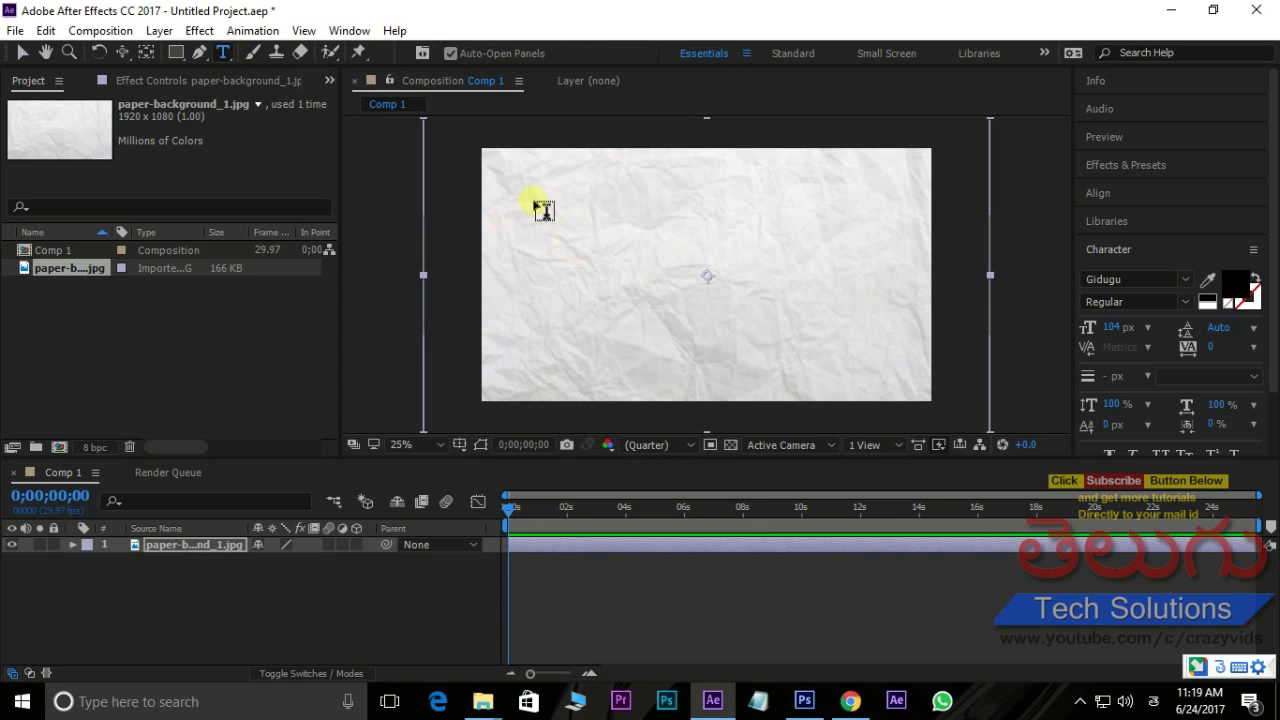
left_click(507, 180)
right_click(505, 179)
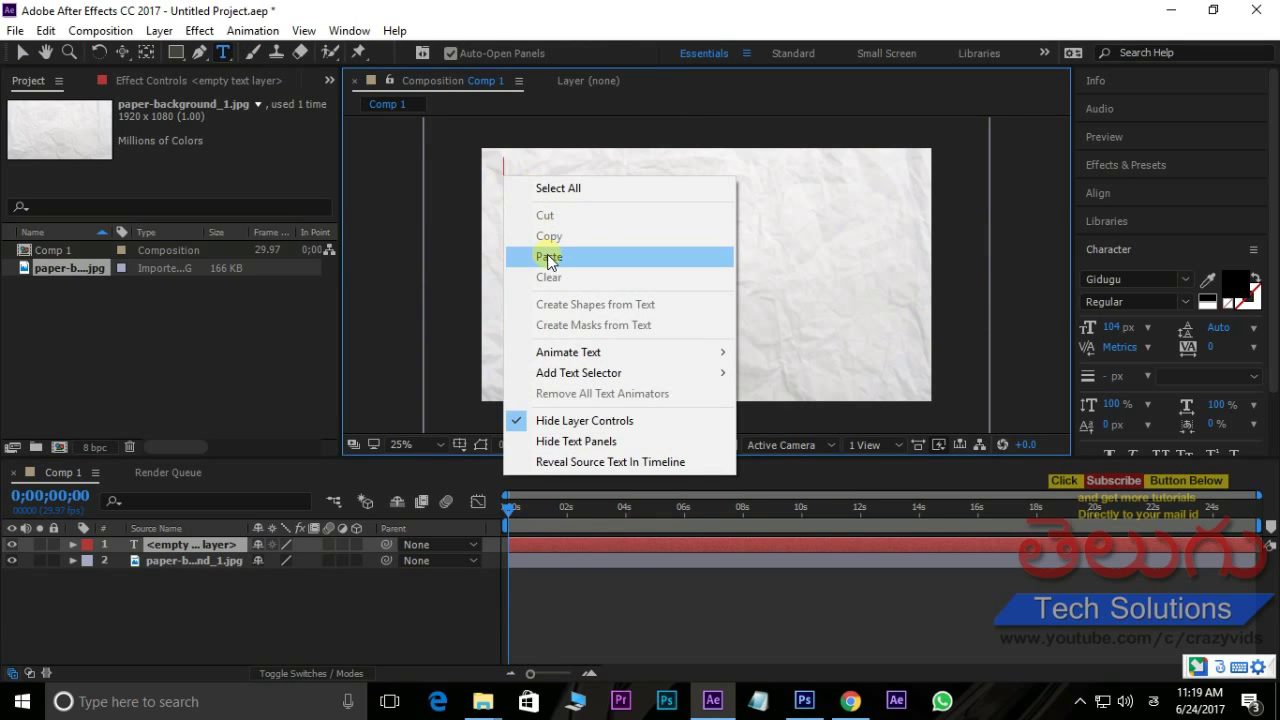
left_click(551, 258)
left_click(22, 53)
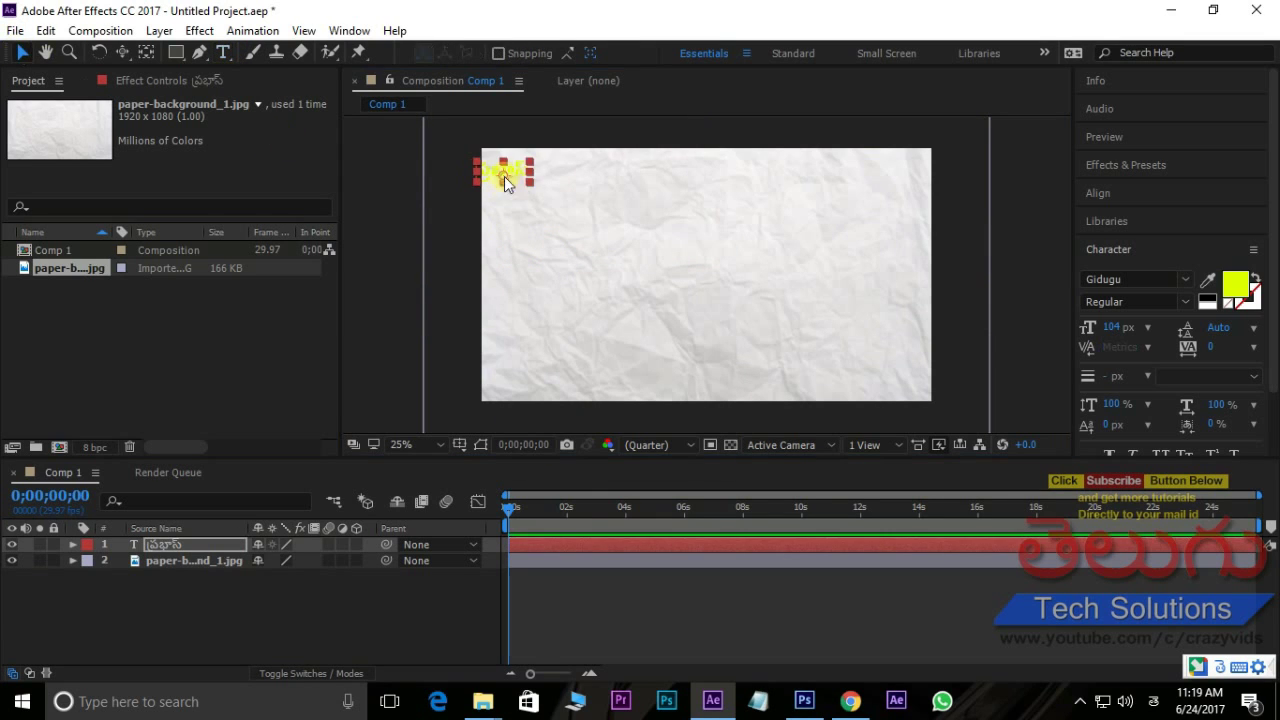
left_click_drag(519, 172, 547, 177)
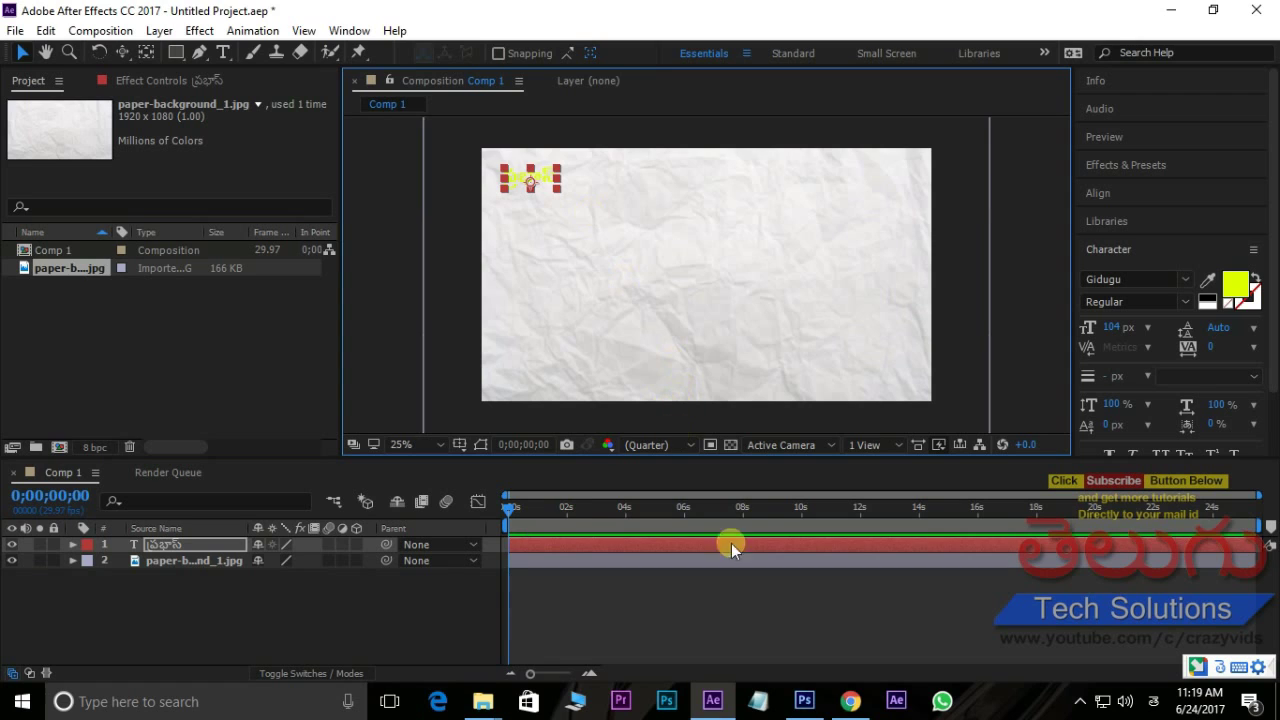
- Switch to Photoshop, hide the ప్రభాస్ layer and copy the wording of the అనుష్కా text
left_click(804, 701)
left_click(15, 97)
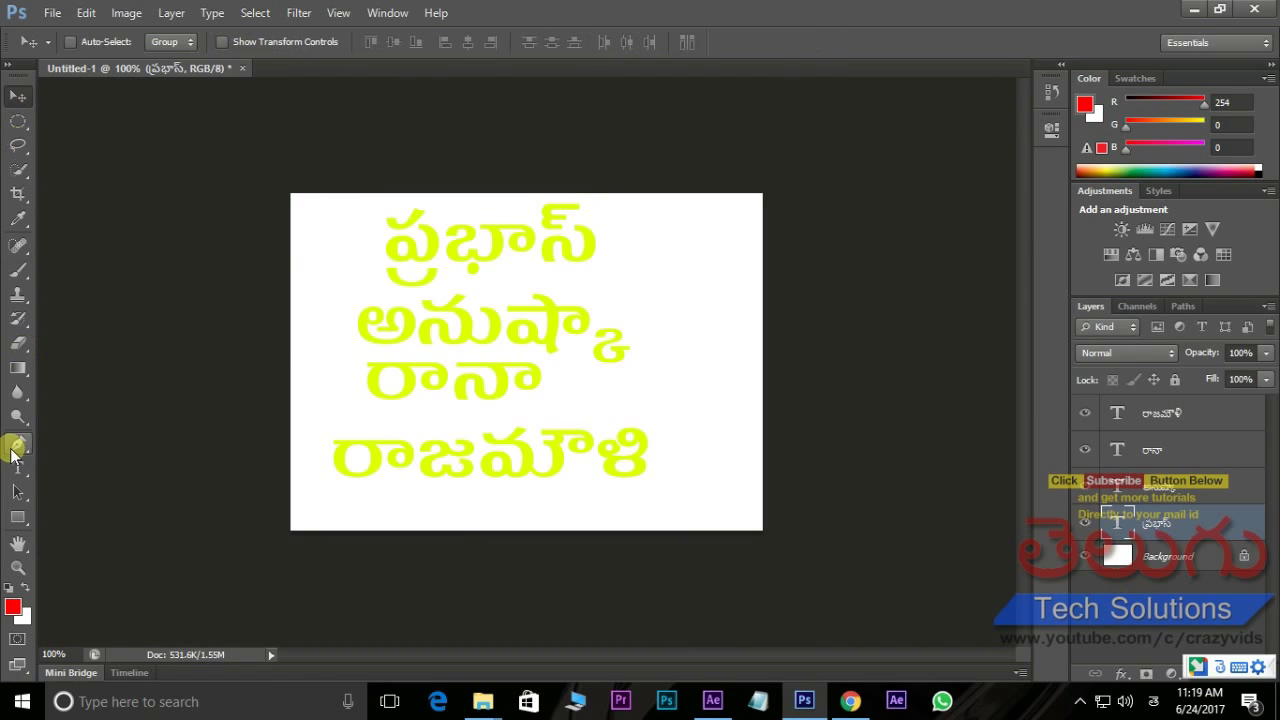
left_click(17, 467)
left_click(1085, 522)
left_click(385, 341)
key("ctrl+a")
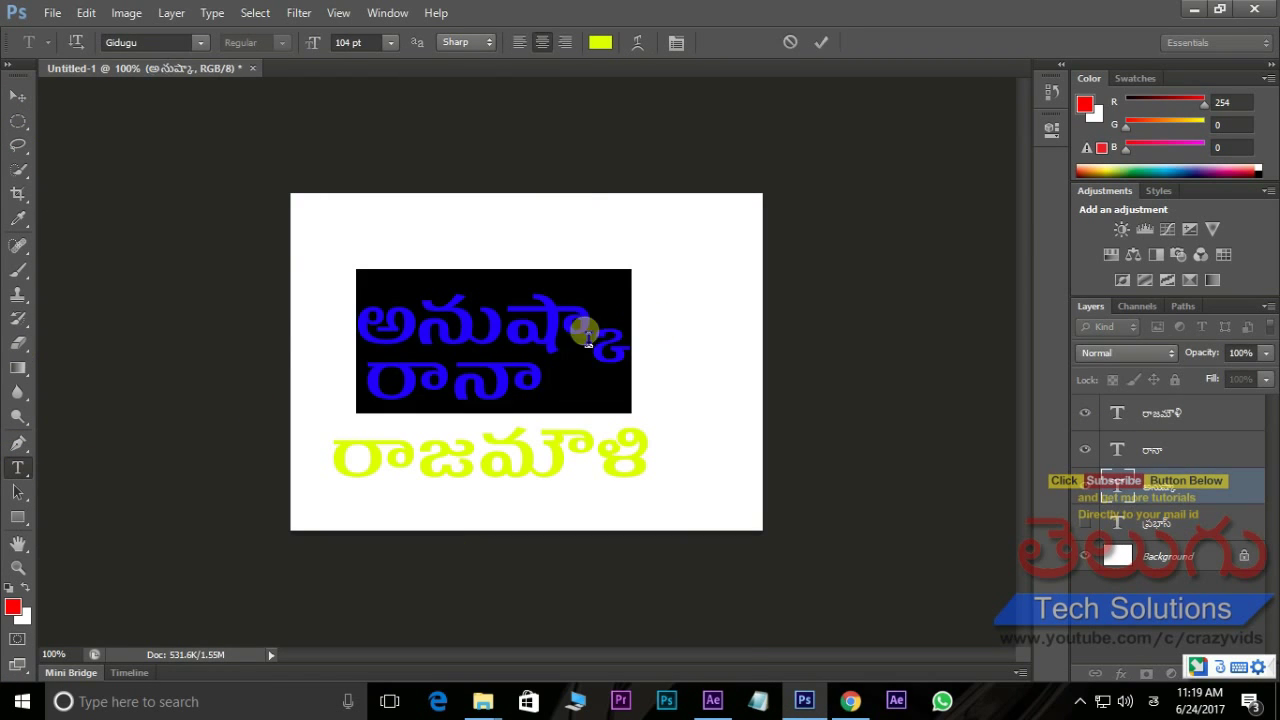
right_click(552, 318)
left_click(686, 386)
- Switch to After Effects and paste అనుష్కా as a new text layer in the upper-right corner of the paper
left_click(806, 702)
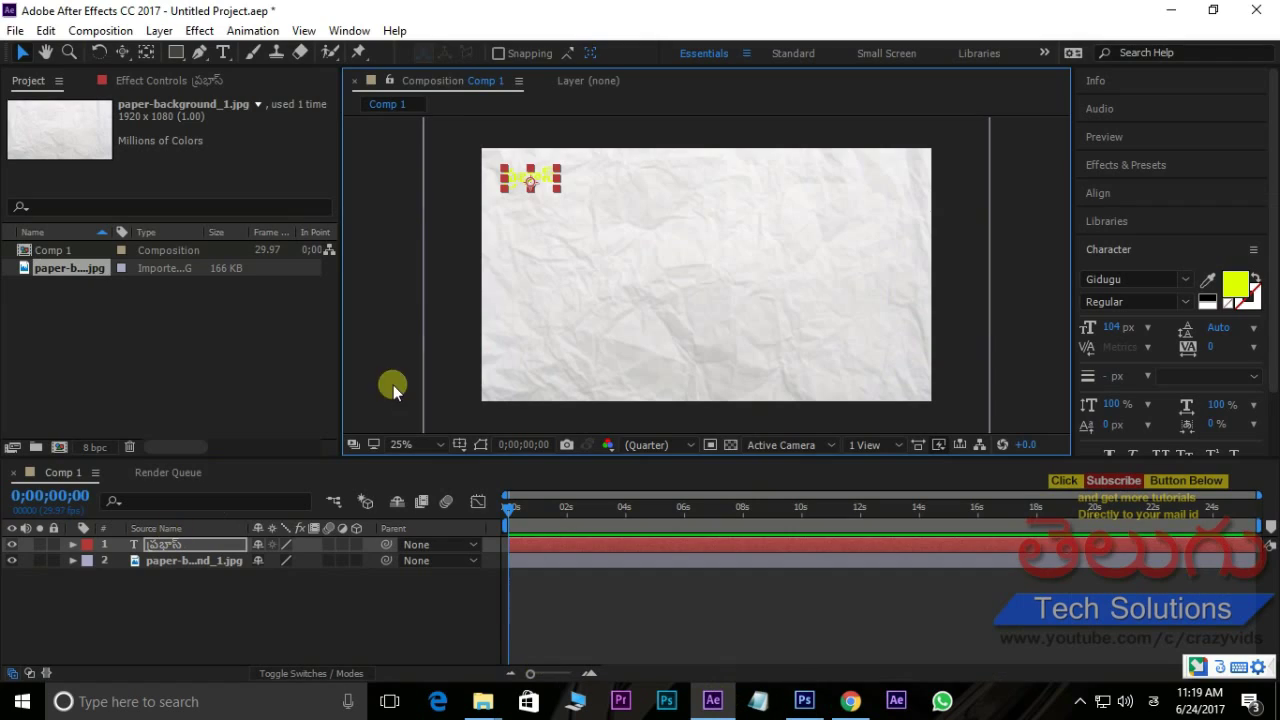
right_click(843, 180)
left_click(799, 540)
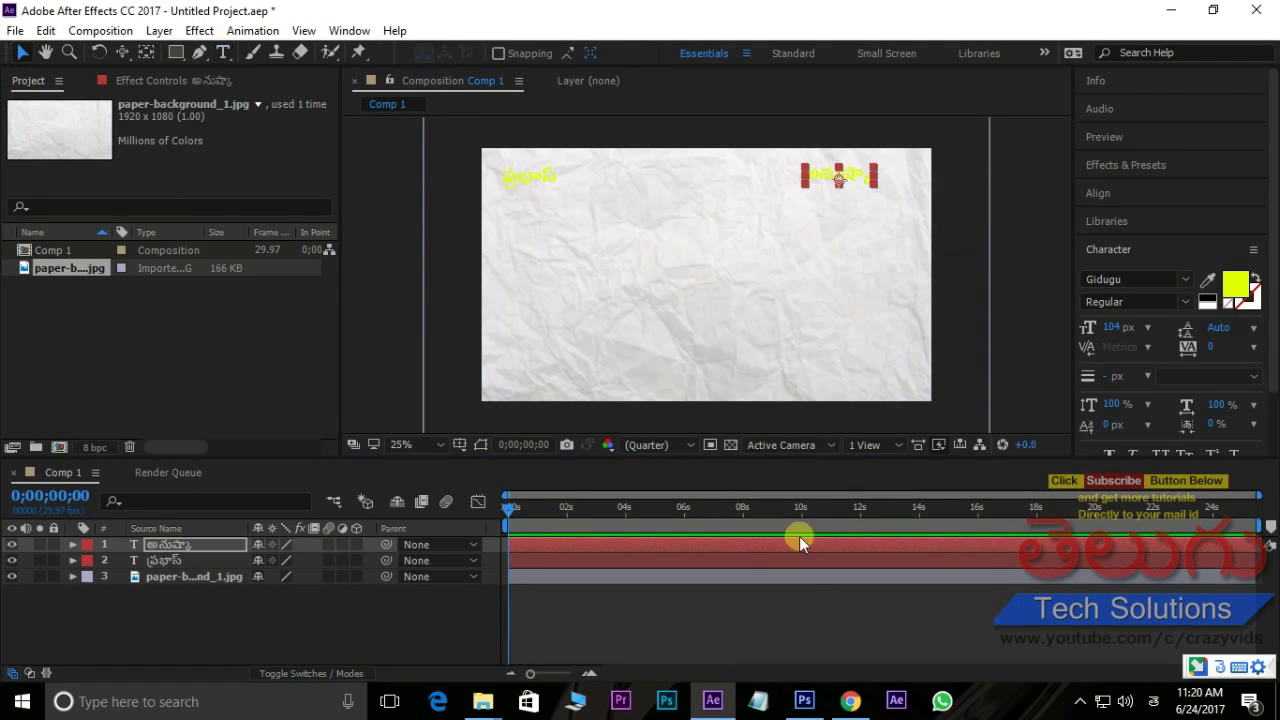
- Switch to Photoshop, hide the అనుష్కా layer and copy the wording of the రానా text
left_click(806, 702)
left_click(1085, 486)
left_click(18, 97)
left_click_drag(481, 370, 490, 328)
right_click(499, 383)
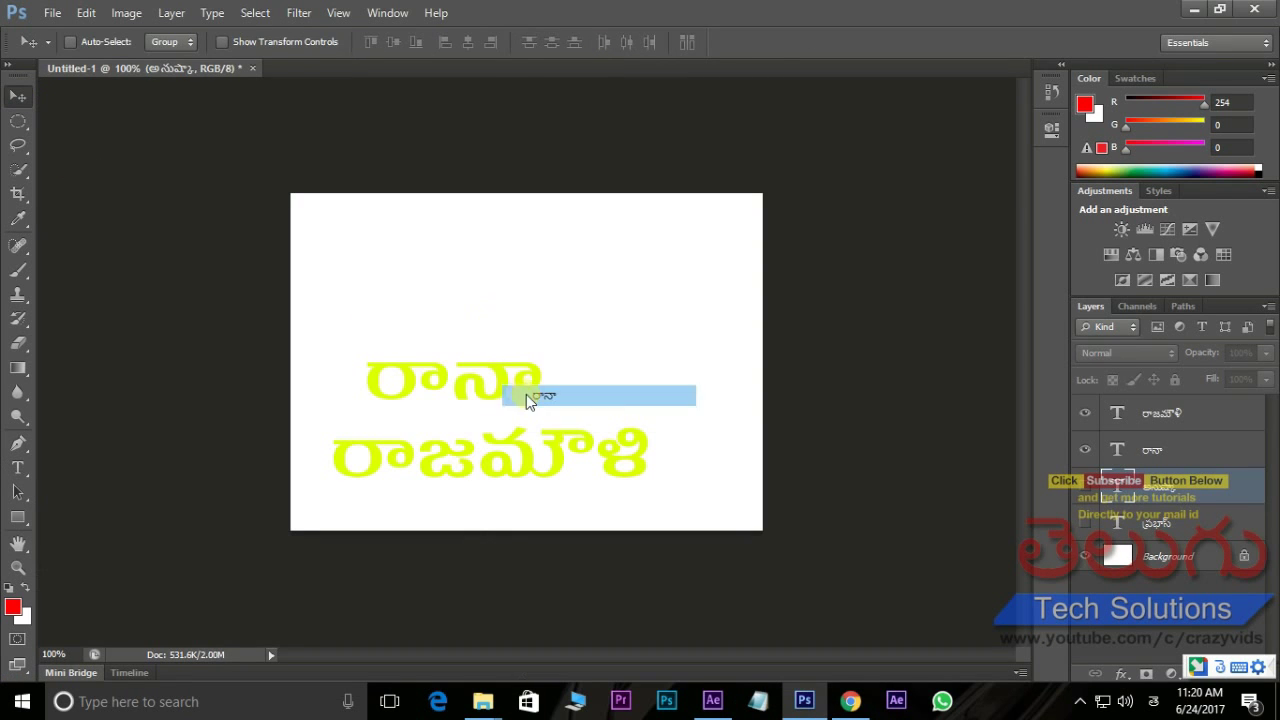
left_click(528, 398)
left_click_drag(522, 390, 558, 294)
left_click(18, 468)
left_click_drag(402, 312, 563, 283)
right_click(531, 283)
left_click(630, 351)
- Switch to After Effects and paste రానా as a new text layer in the lower-left corner of the paper
left_click(713, 702)
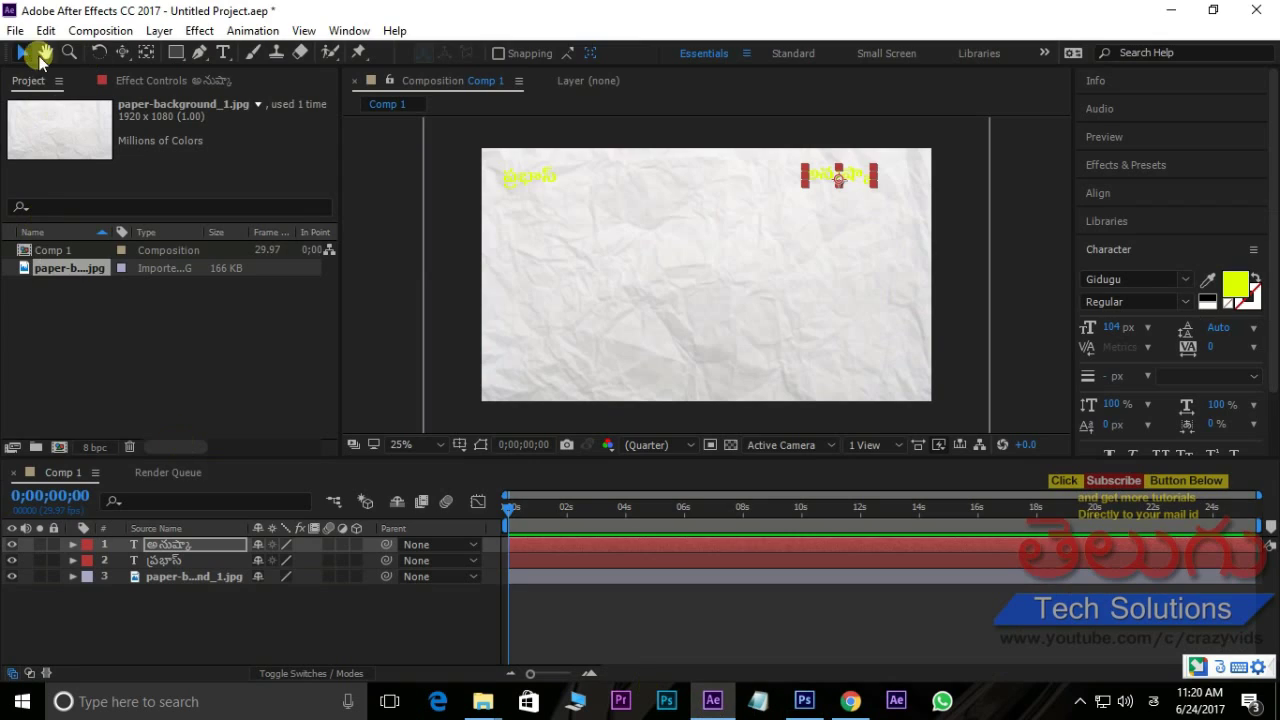
left_click(222, 52)
left_click(517, 361)
right_click(517, 361)
left_click(559, 361)
left_click(18, 54)
- Switch to Photoshop, hide the రానా layer and copy the wording of the రాజమౌళి text
left_click(808, 701)
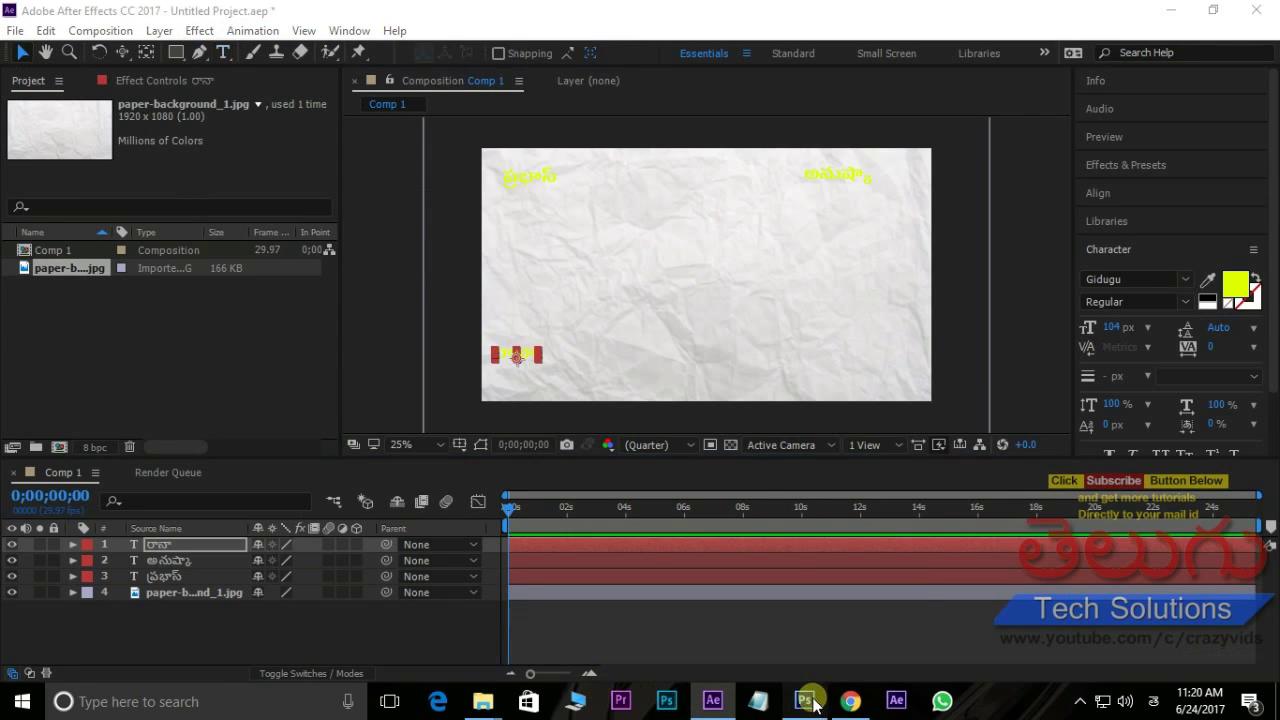
left_click(1087, 450)
mouse_move(357, 471)
left_mouse_down()
mouse_move(655, 468)
mouse_move(334, 471)
left_mouse_up()
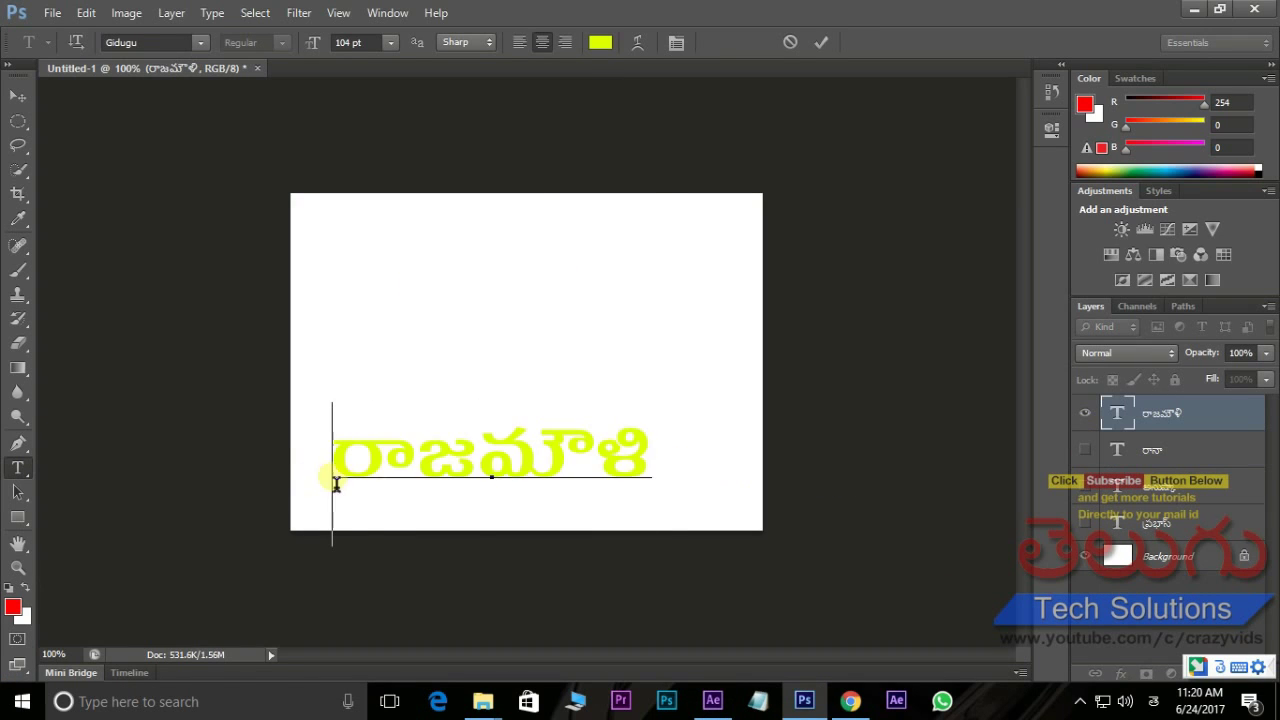
right_click(334, 471)
left_click(397, 178)
- Switch to After Effects and paste రాజమౌళి as a new text layer in the lower-right corner of the paper
left_click(713, 702)
key("ctrl+t")
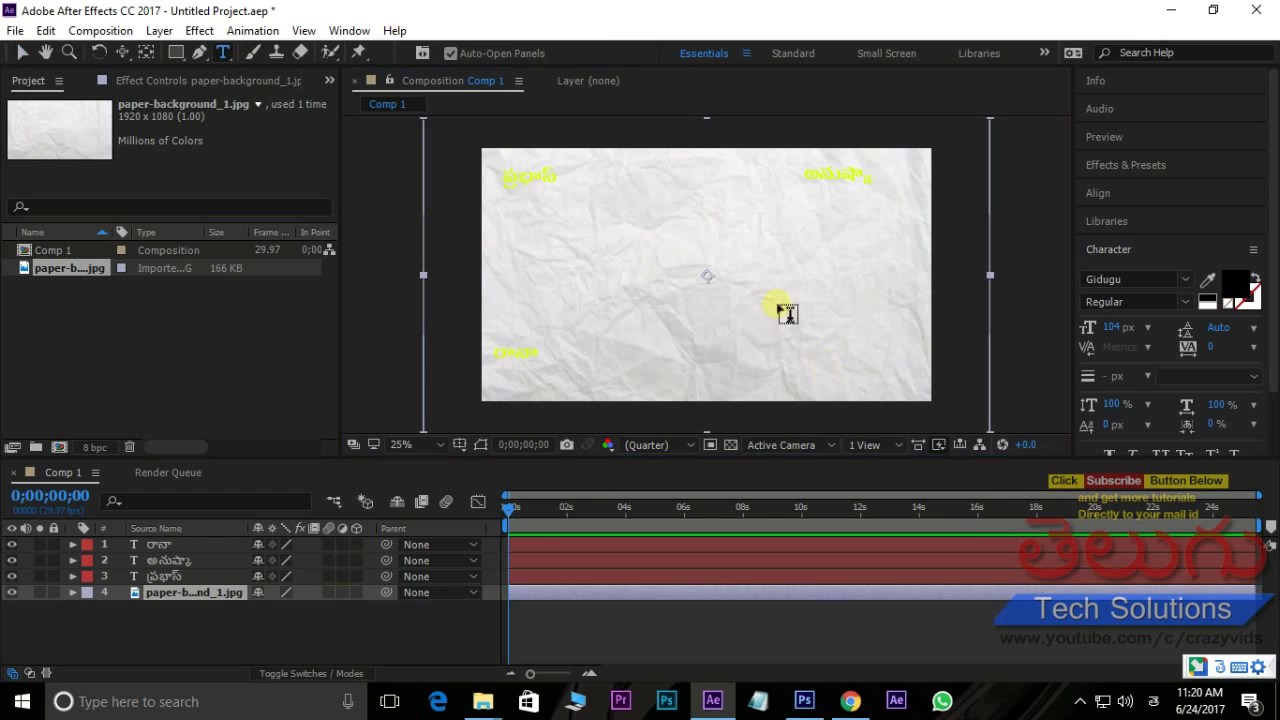
left_click(828, 362)
key("ctrl+v")
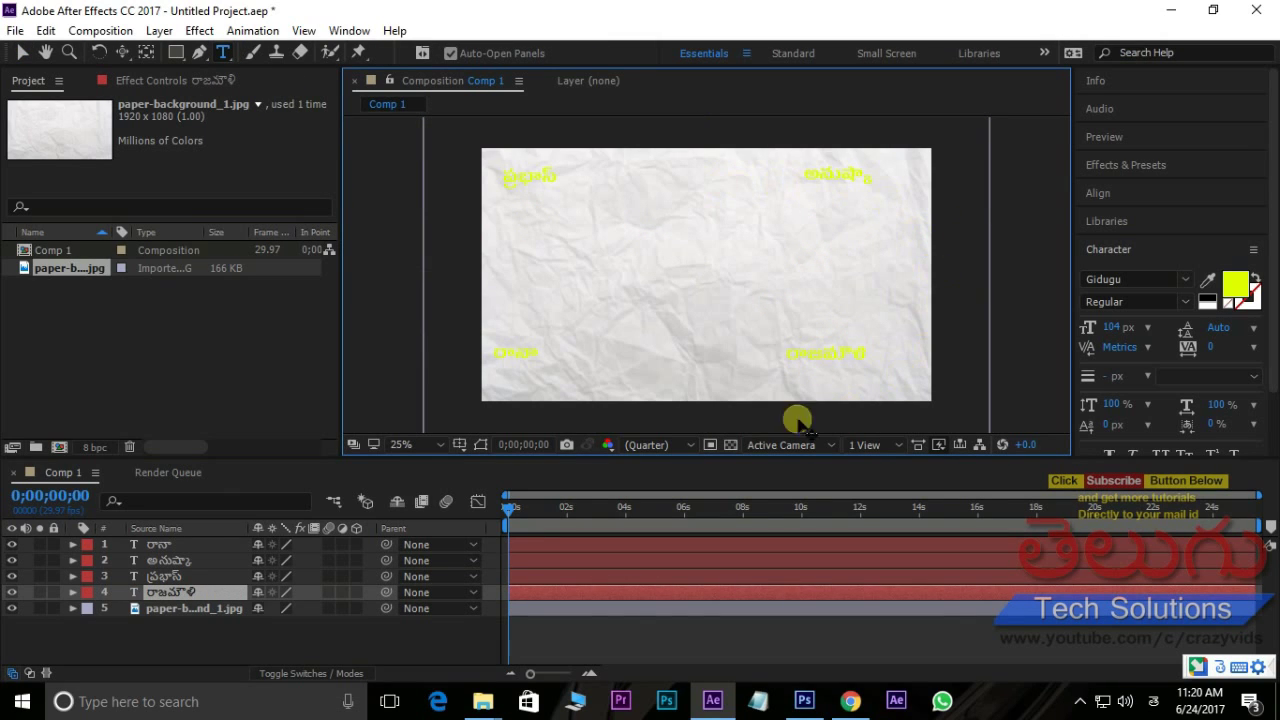
left_click(22, 52)
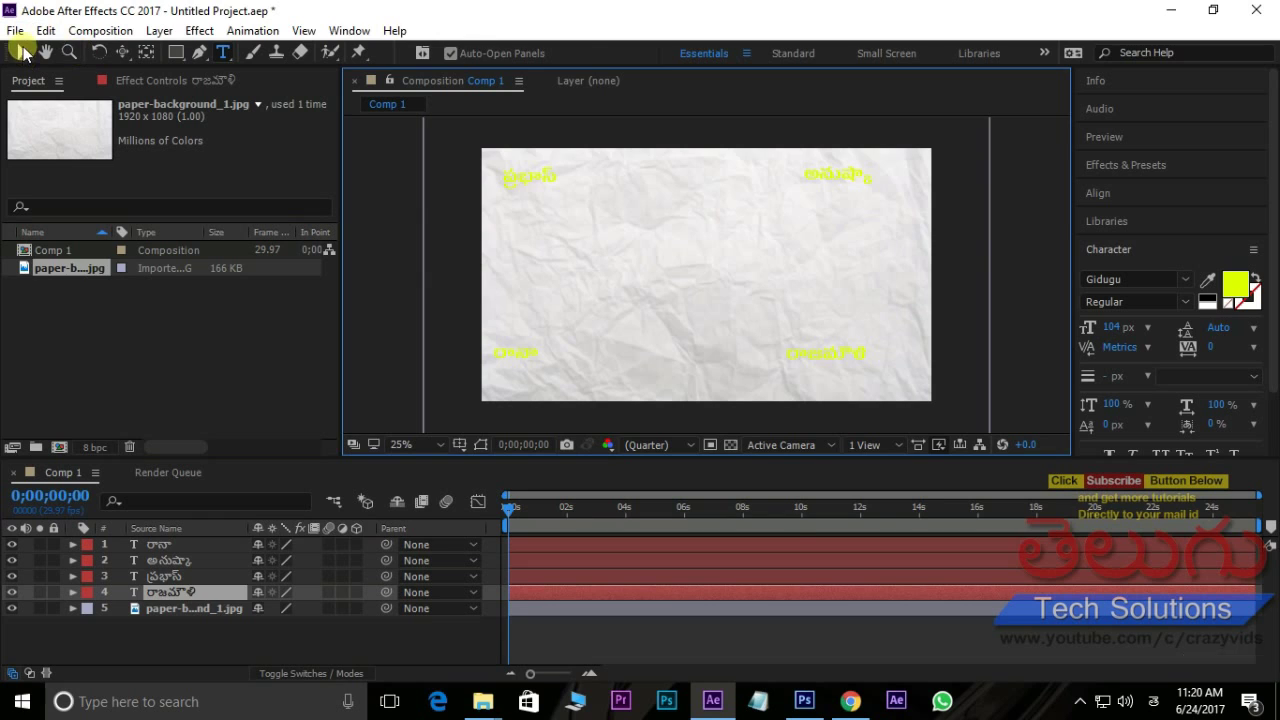
- Set the fill colour of the ప్రభాస్ text to black (000000)
left_click(531, 183)
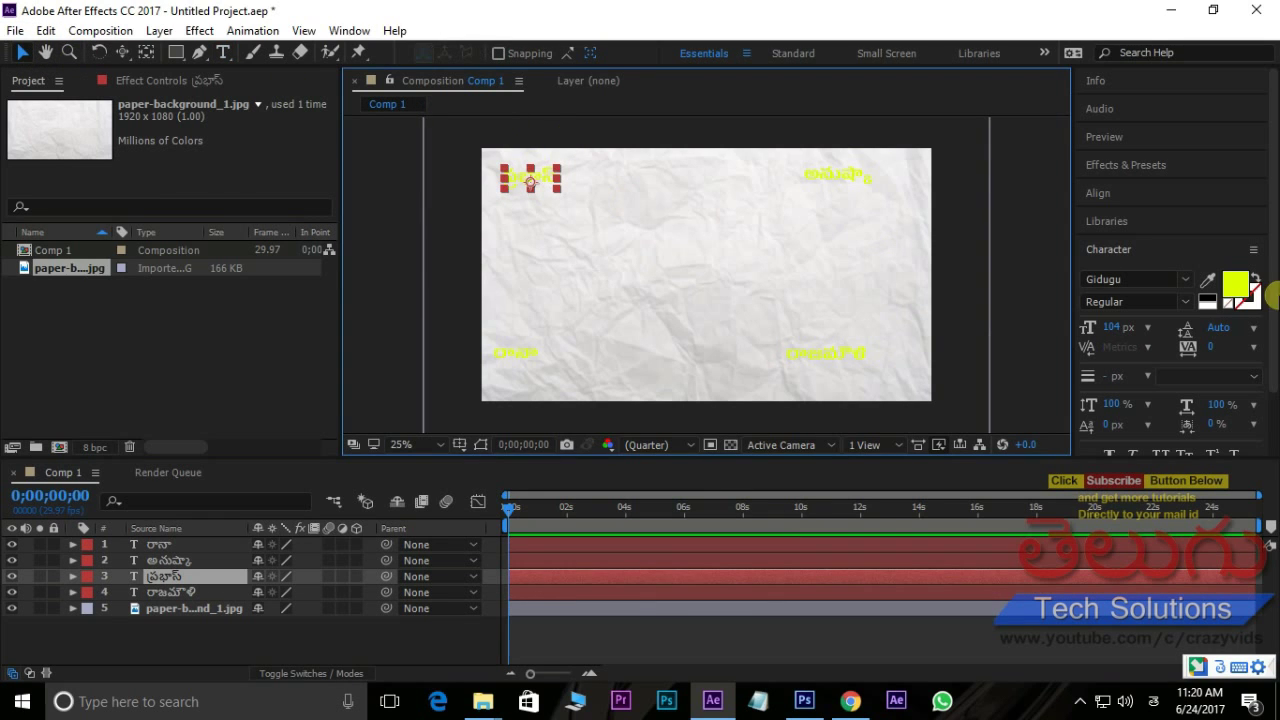
left_click(1233, 288)
left_click_drag(403, 443, 240, 574)
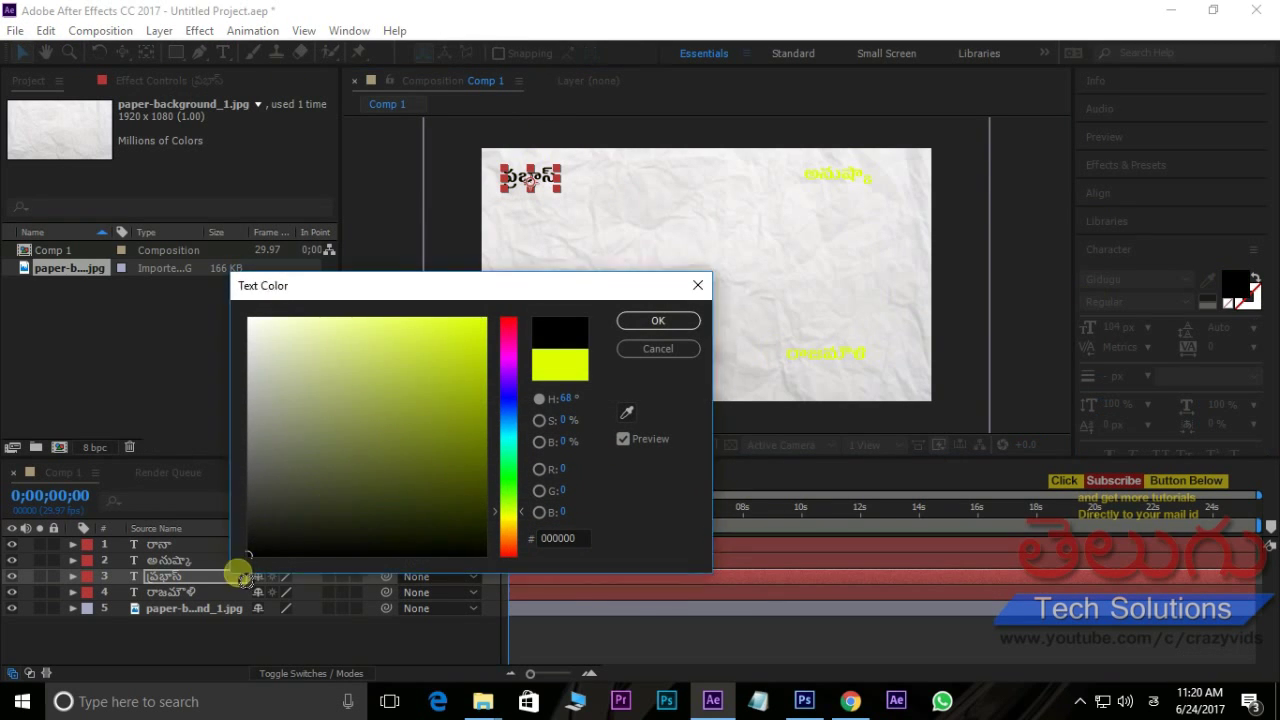
left_click(652, 321)
- Set the fill colour of the అనుష్కా text to black (000000)
left_click(840, 178)
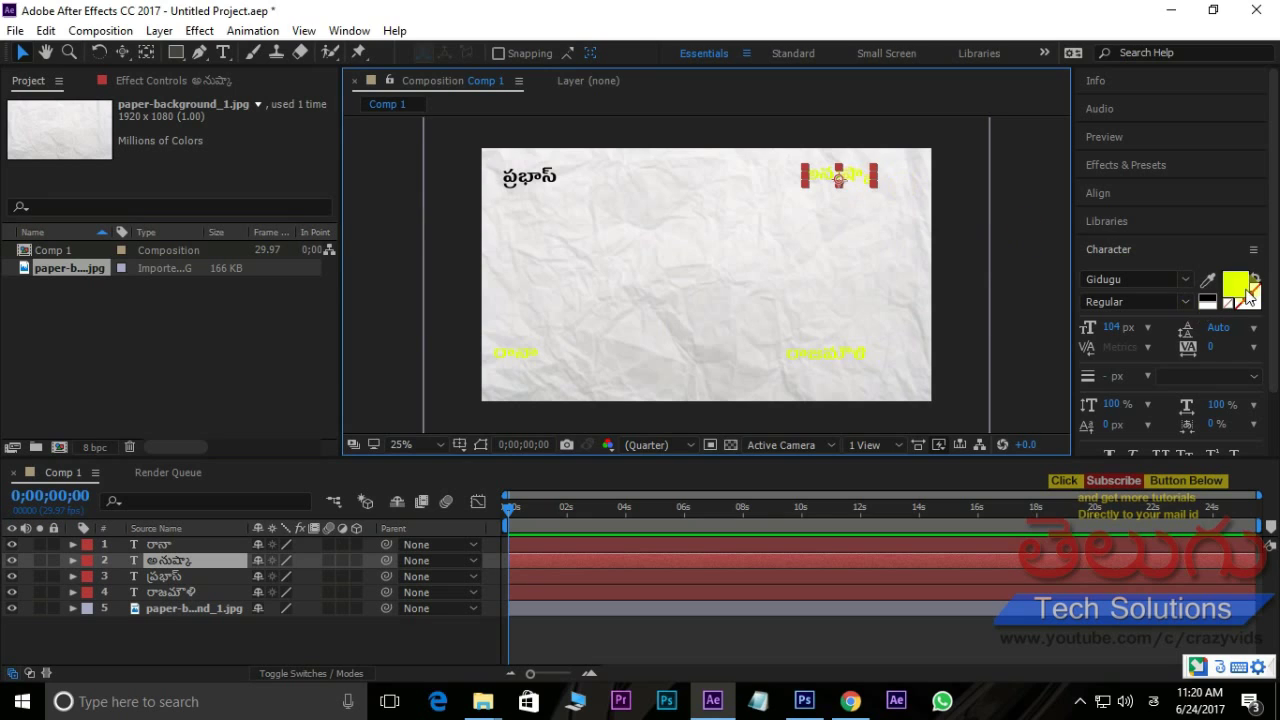
left_click(1236, 286)
left_click_drag(374, 500, 248, 556)
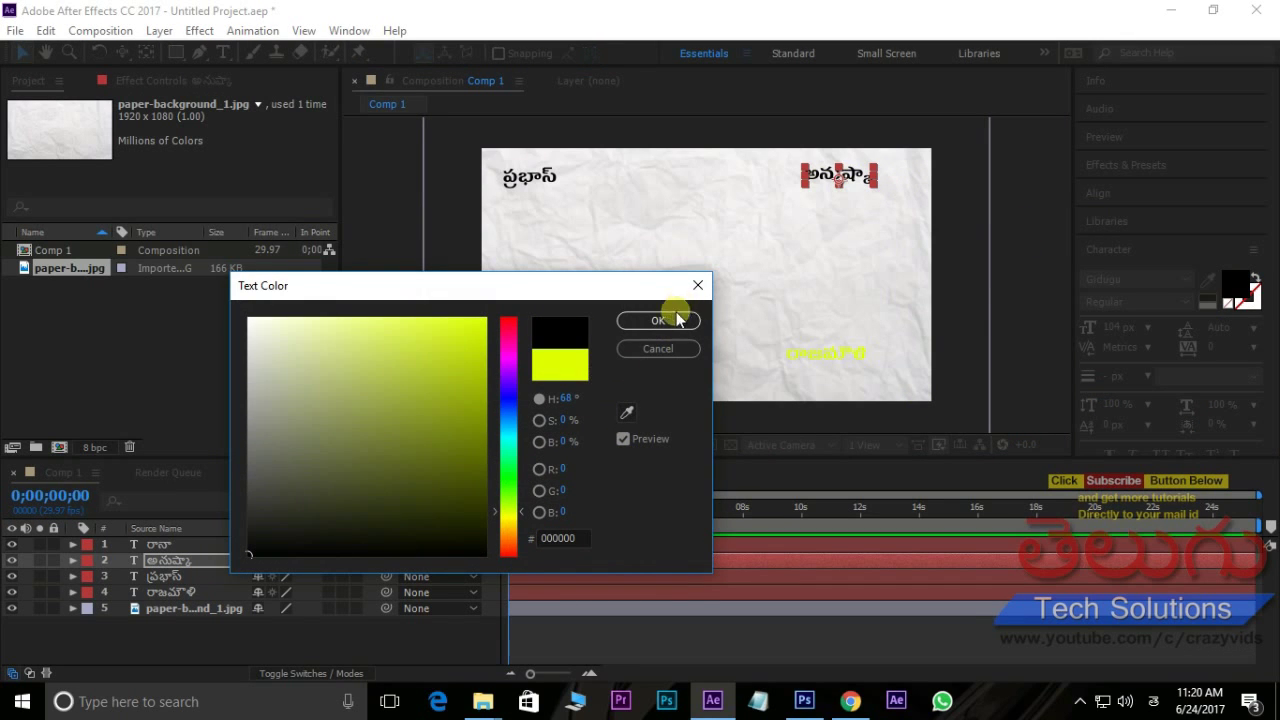
left_click(678, 320)
- Set the fill colour of the రానా text to black (000000)
left_click(520, 358)
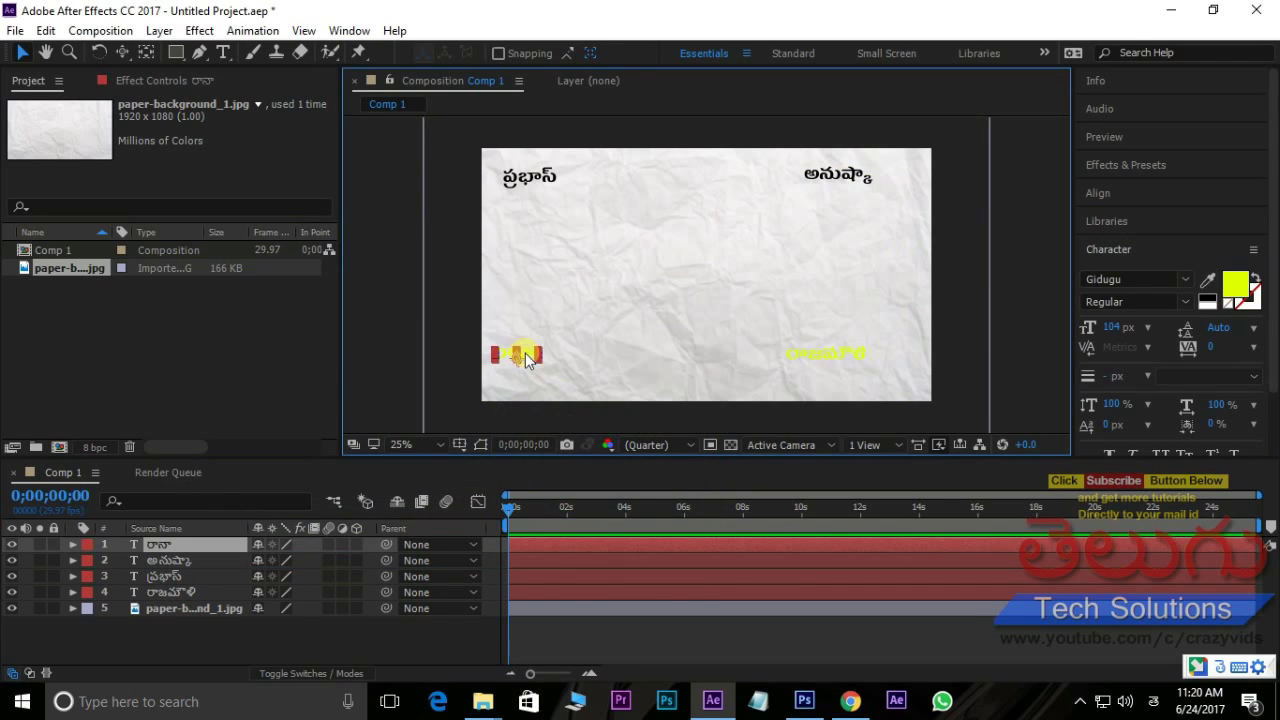
left_click(1236, 286)
left_click_drag(346, 523, 248, 556)
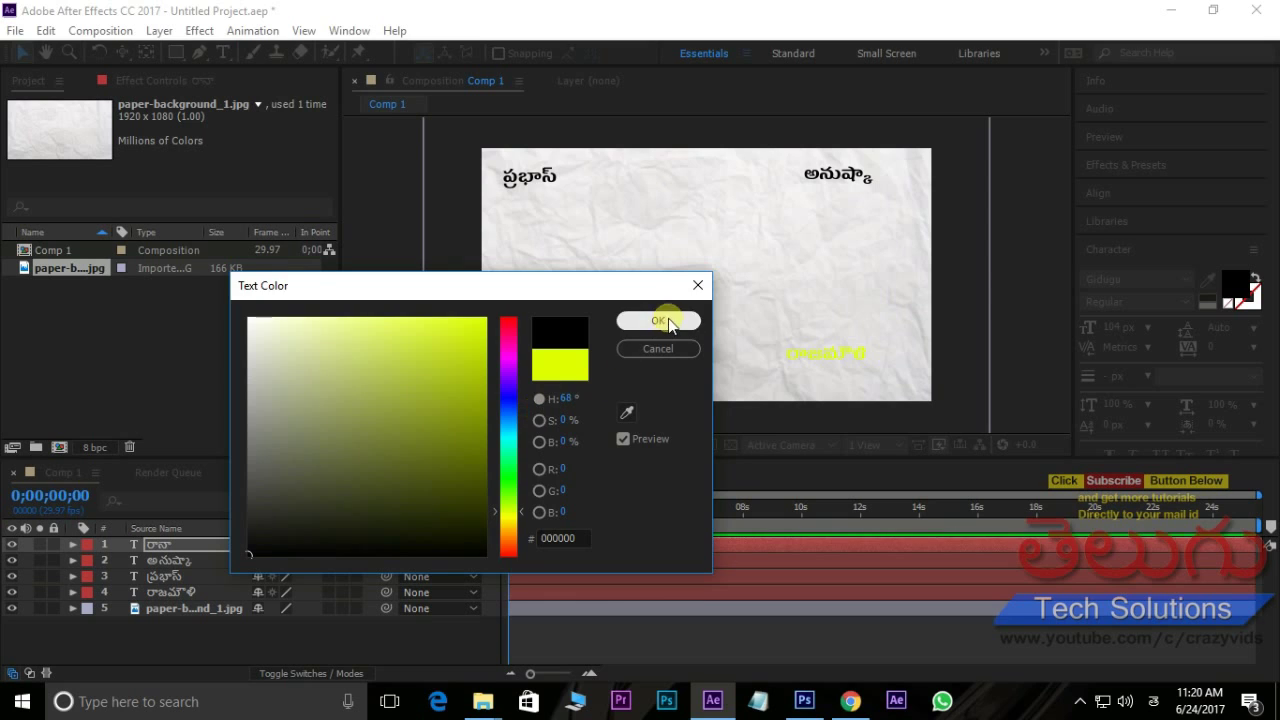
left_click(658, 321)
- Set the fill colour of the రాజమౌళి text to black
left_click(823, 356)
left_click(1236, 286)
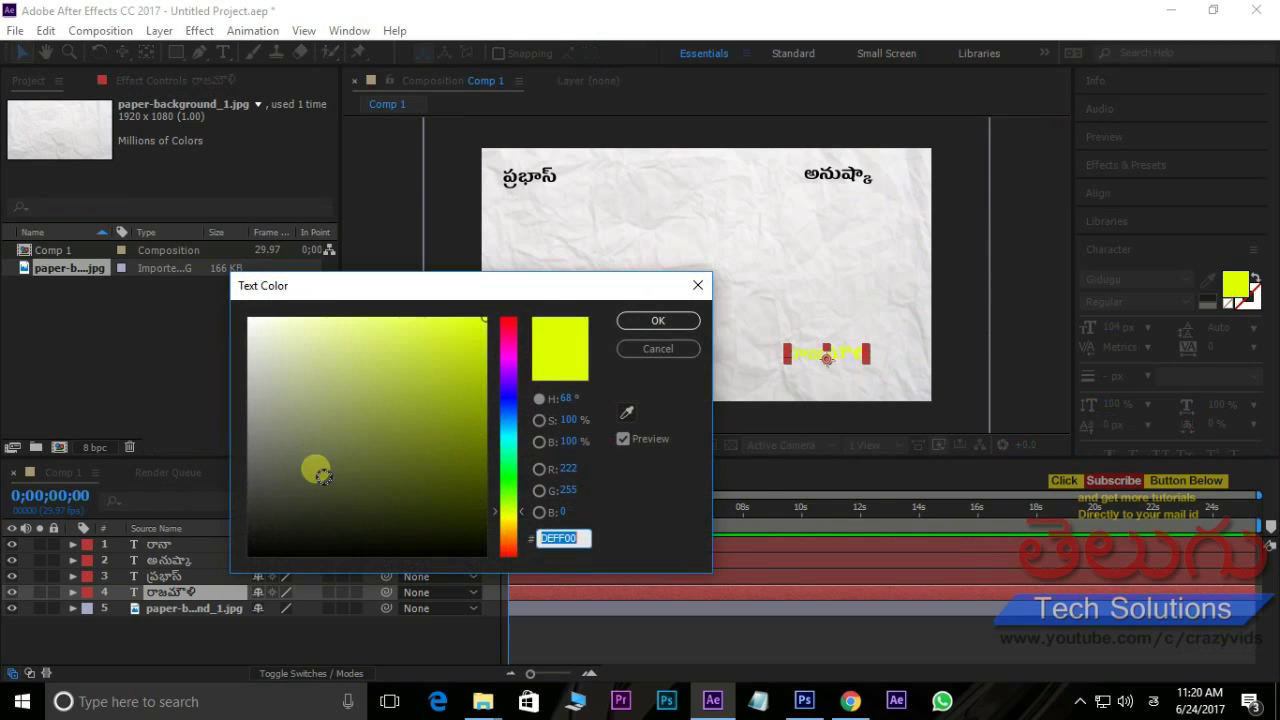
left_click_drag(318, 474, 200, 600)
left_click(658, 321)
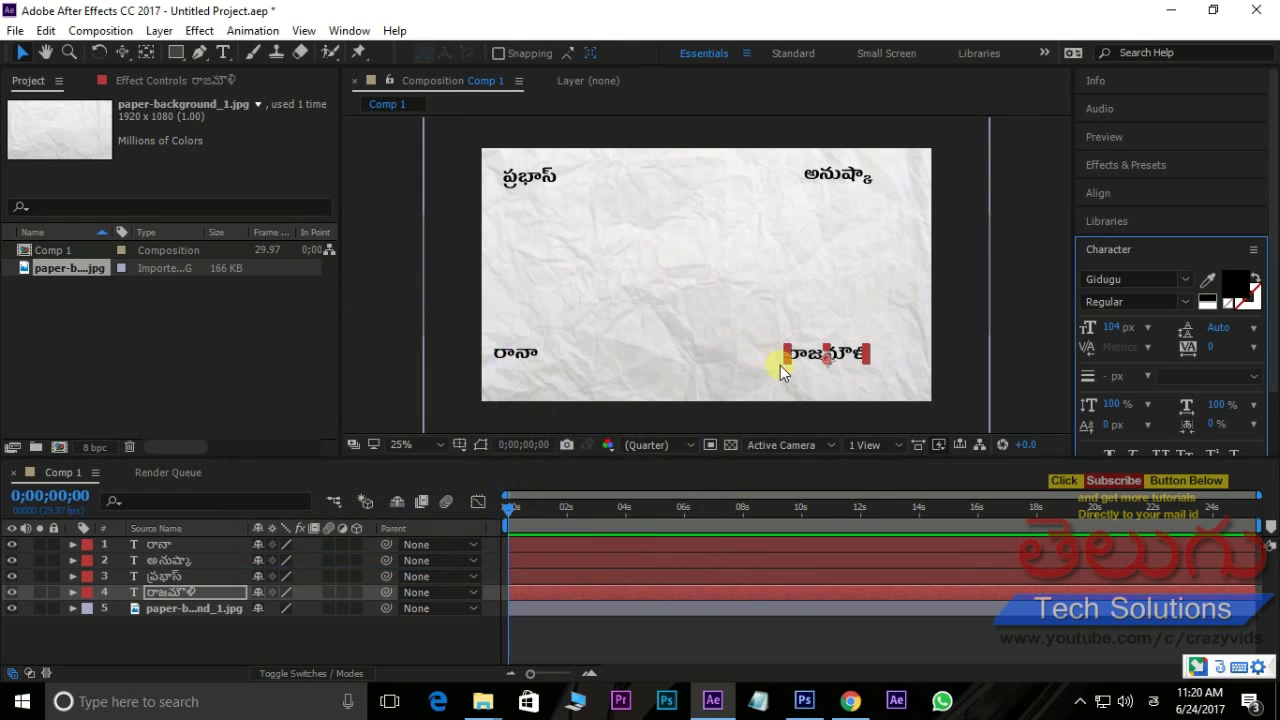
- Reposition the four cast names slightly within the corners of the paper so they line up with each other
left_click_drag(498, 175, 516, 185)
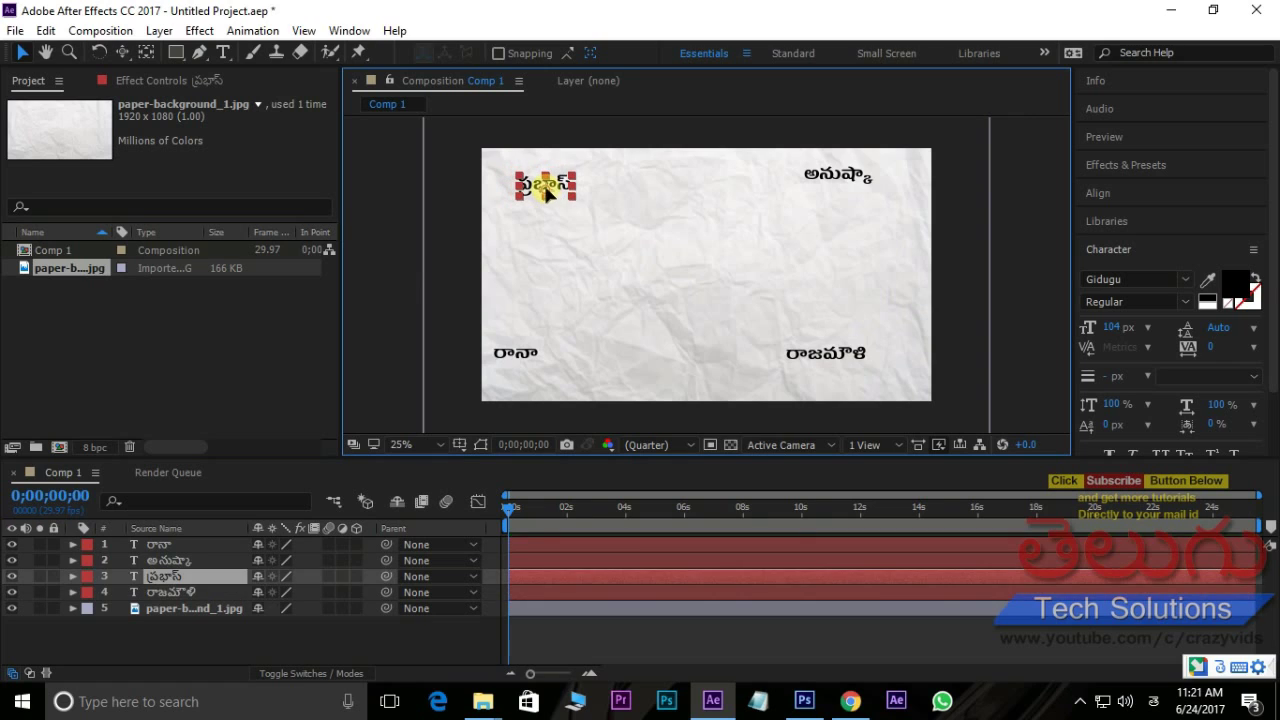
left_click_drag(523, 353, 551, 366)
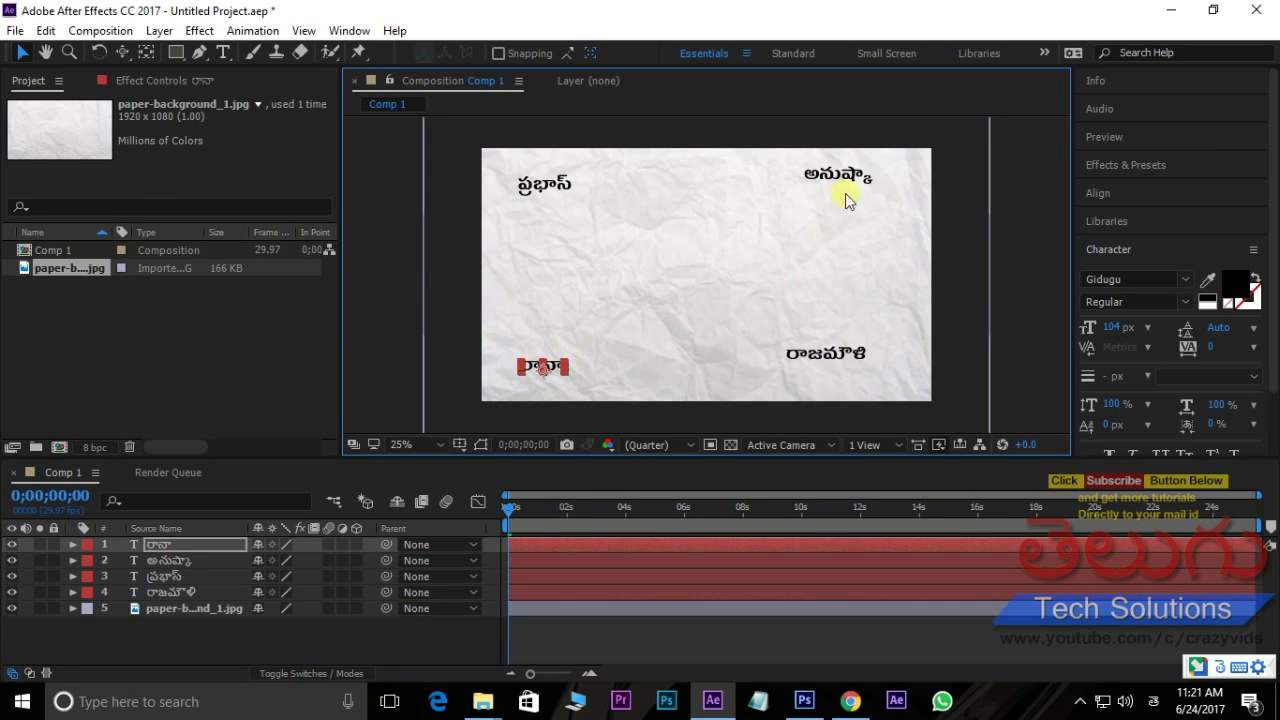
left_click_drag(841, 358, 855, 362)
left_click_drag(828, 177, 840, 188)
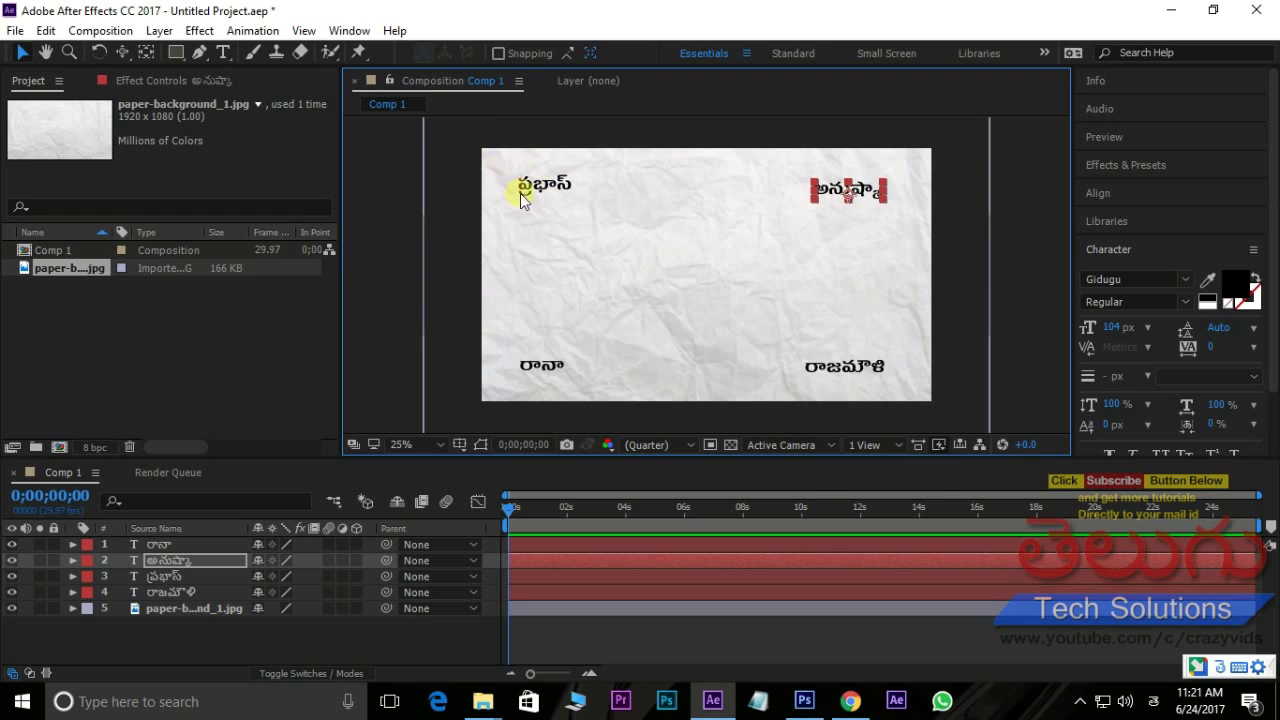
- Turn on 3D for the four text layers and the paper background layer
left_click(141, 648)
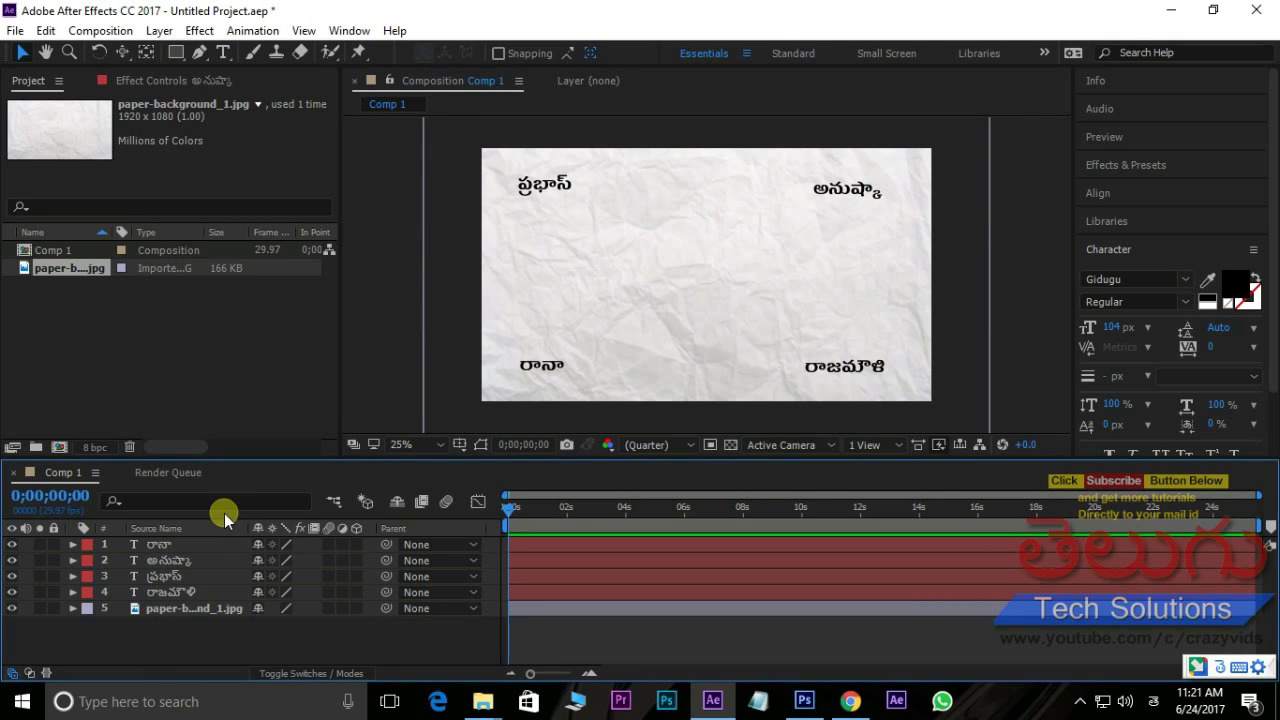
left_click(357, 545)
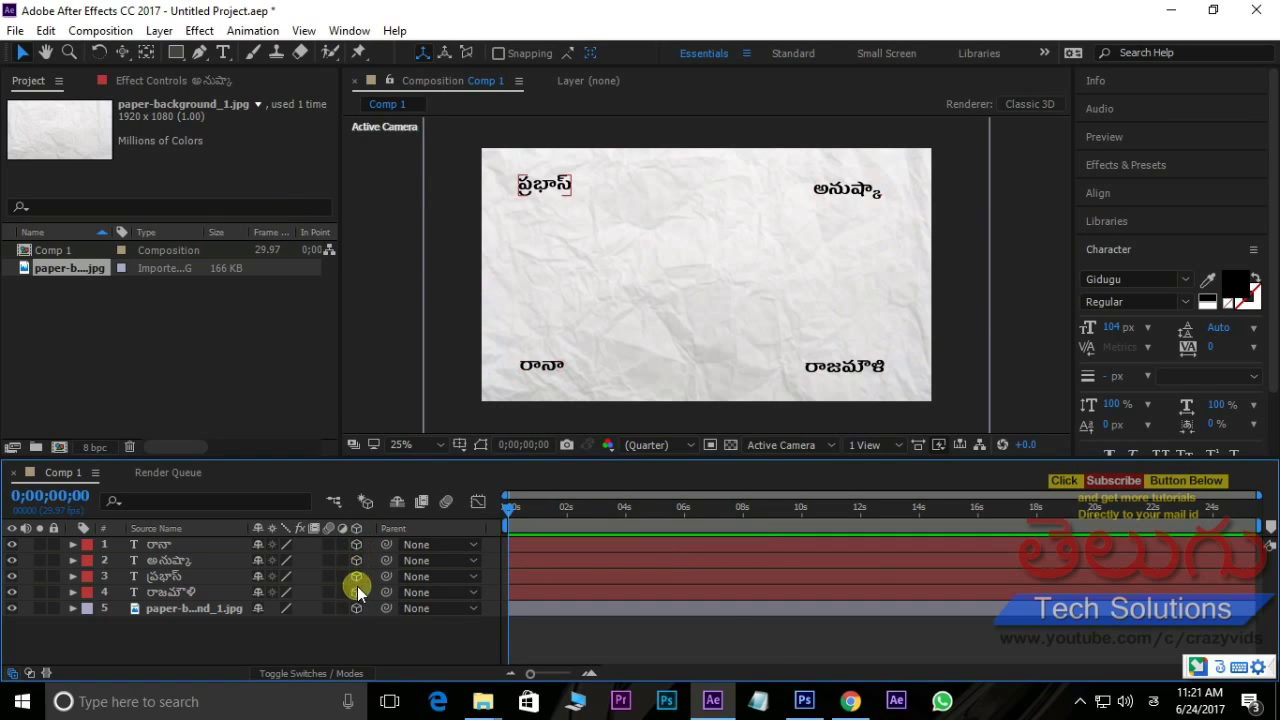
left_click(359, 626)
- Add a two-node camera named Camera 1 with the 35mm preset to the composition
right_click(241, 643)
mouse_move(327, 474)
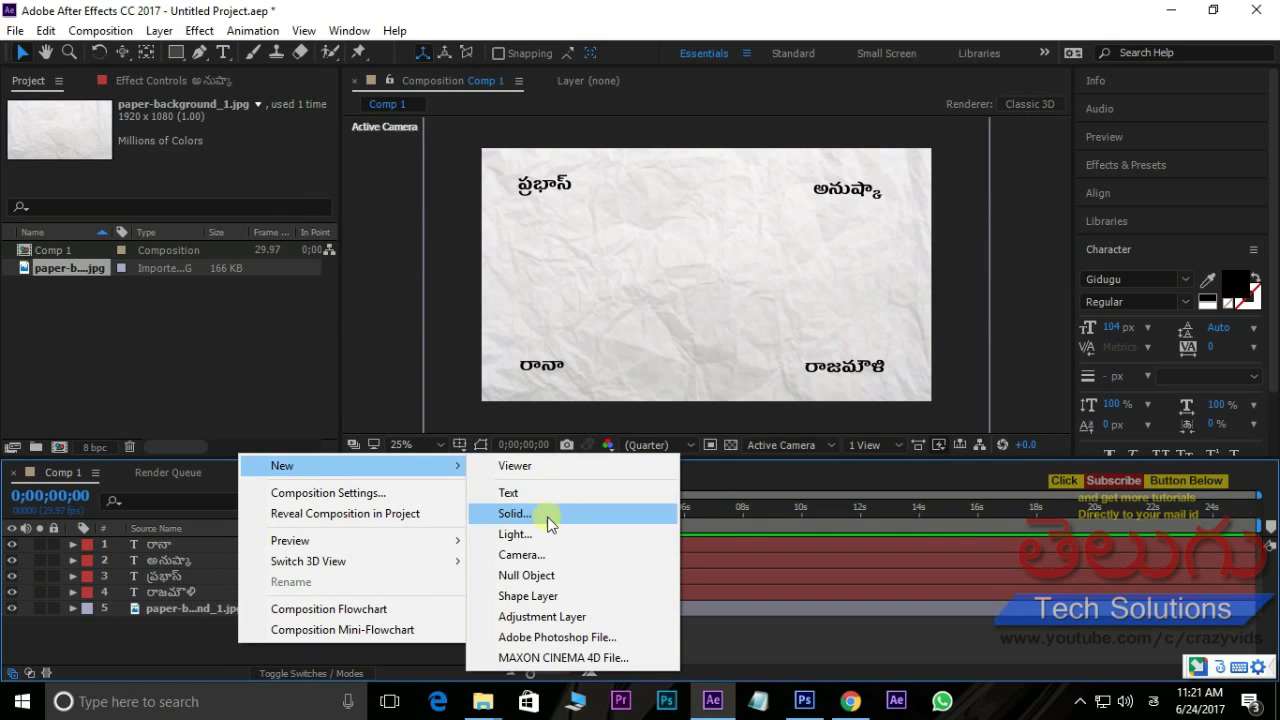
left_click(531, 554)
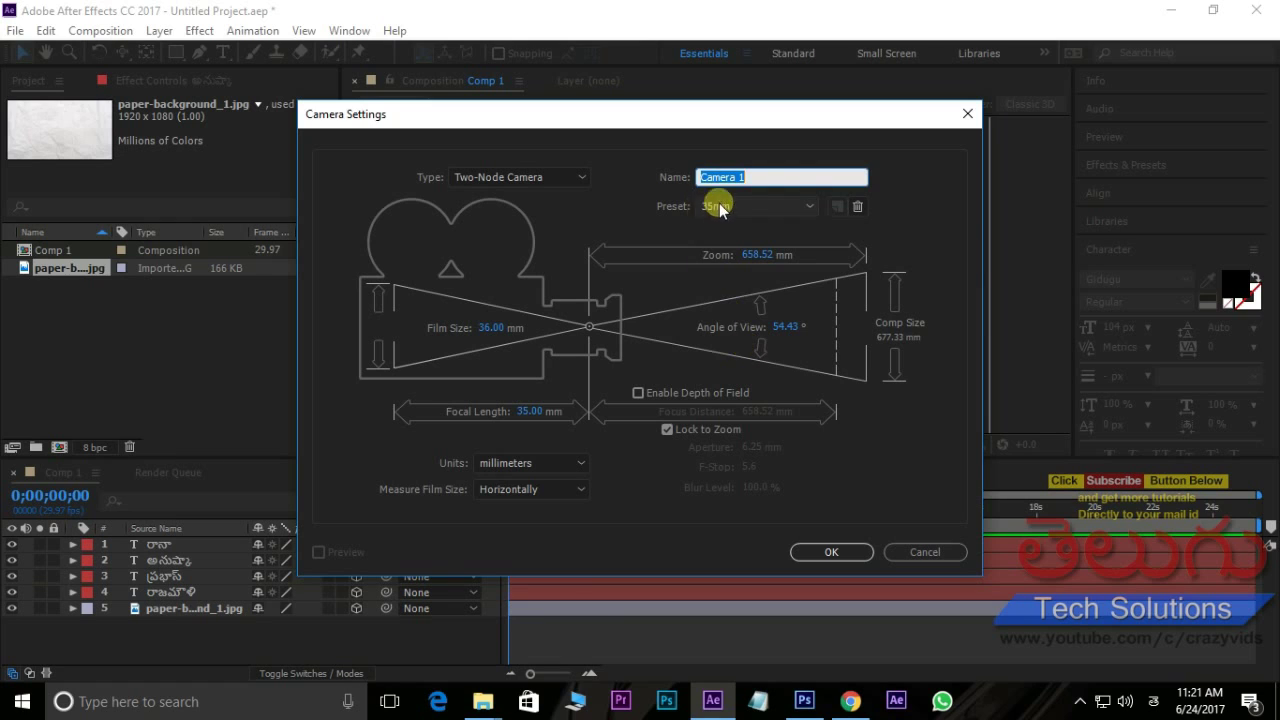
left_click(717, 204)
left_click(735, 339)
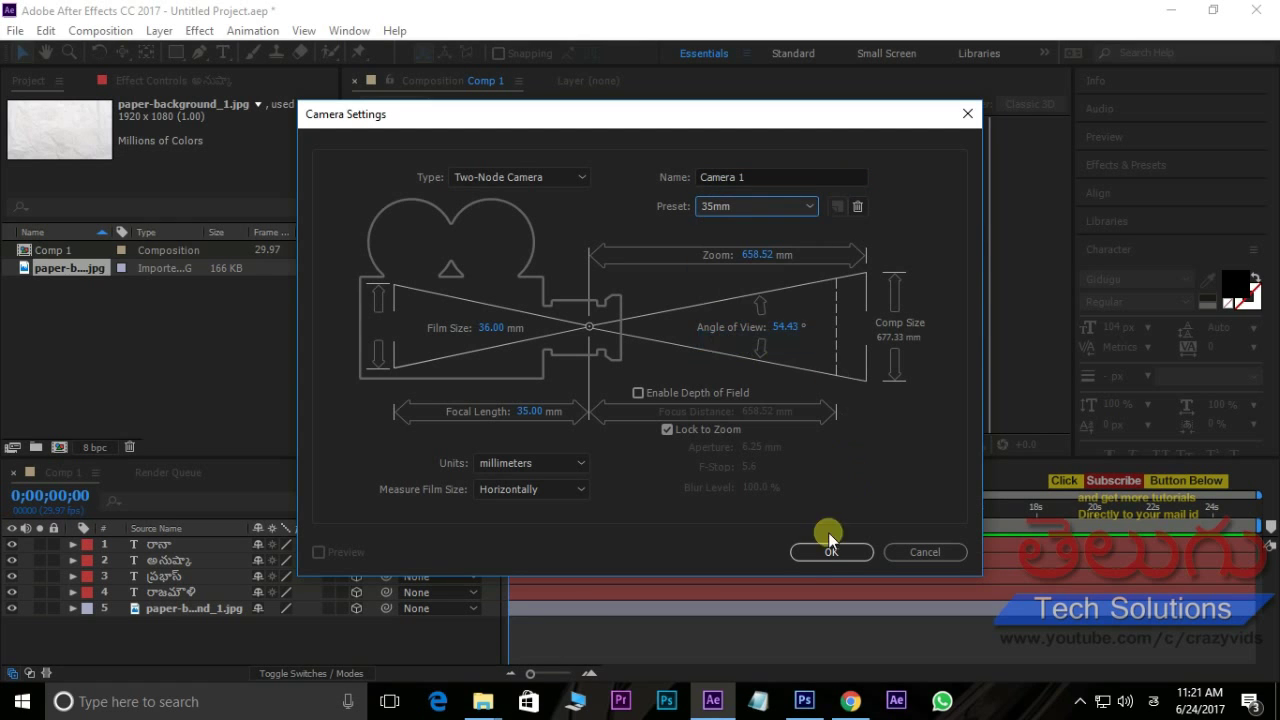
left_click(826, 552)
left_click(303, 567)
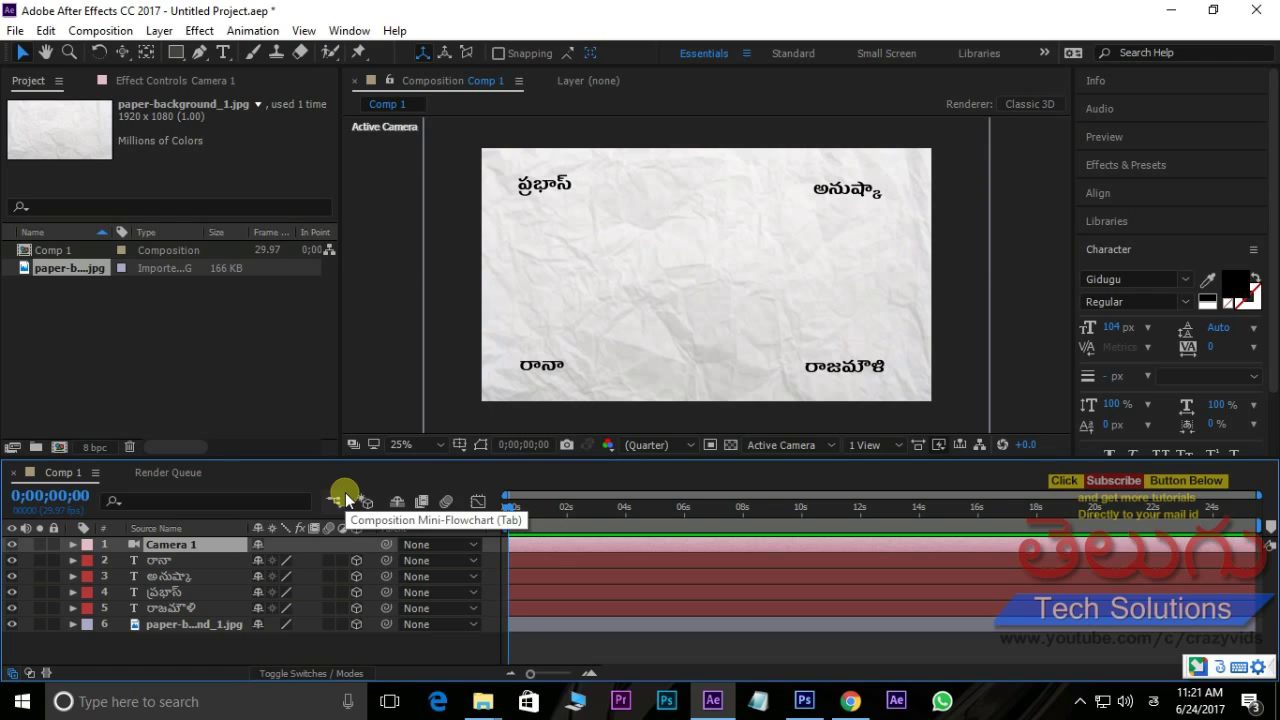
- Move Camera 1 closer to the paper with the Track Z Camera tool
left_click(122, 52)
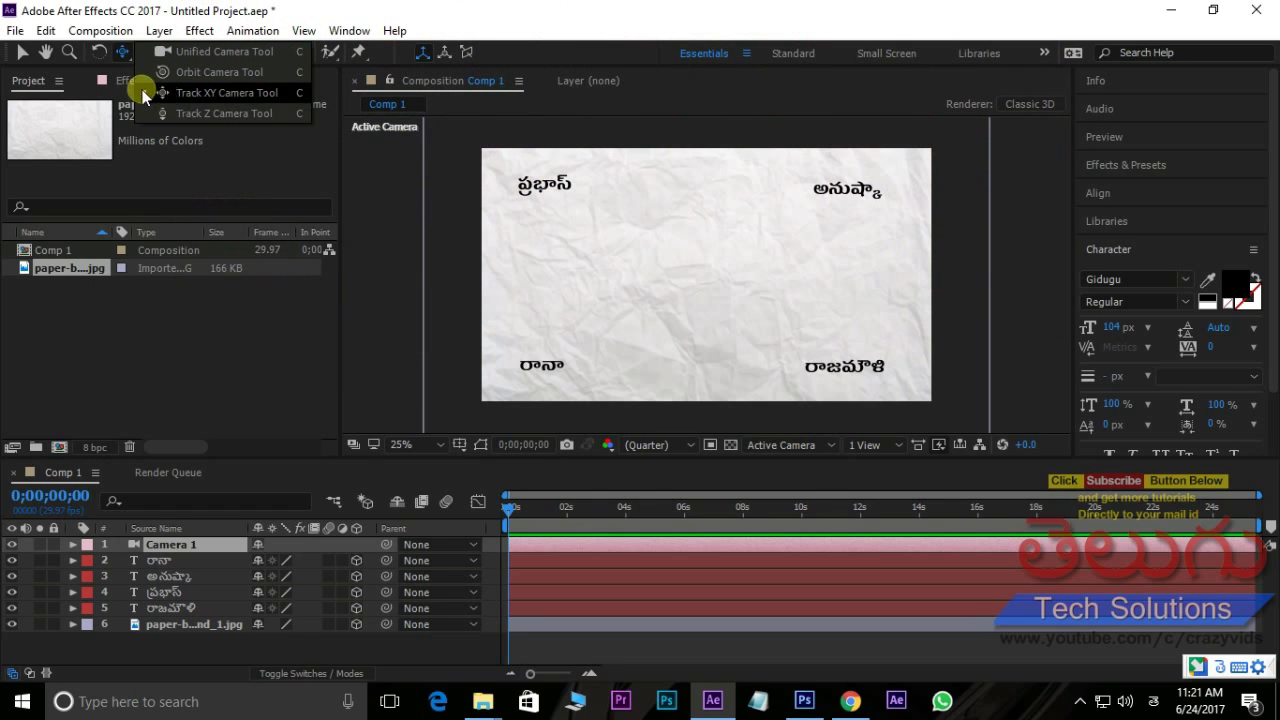
left_click(210, 115)
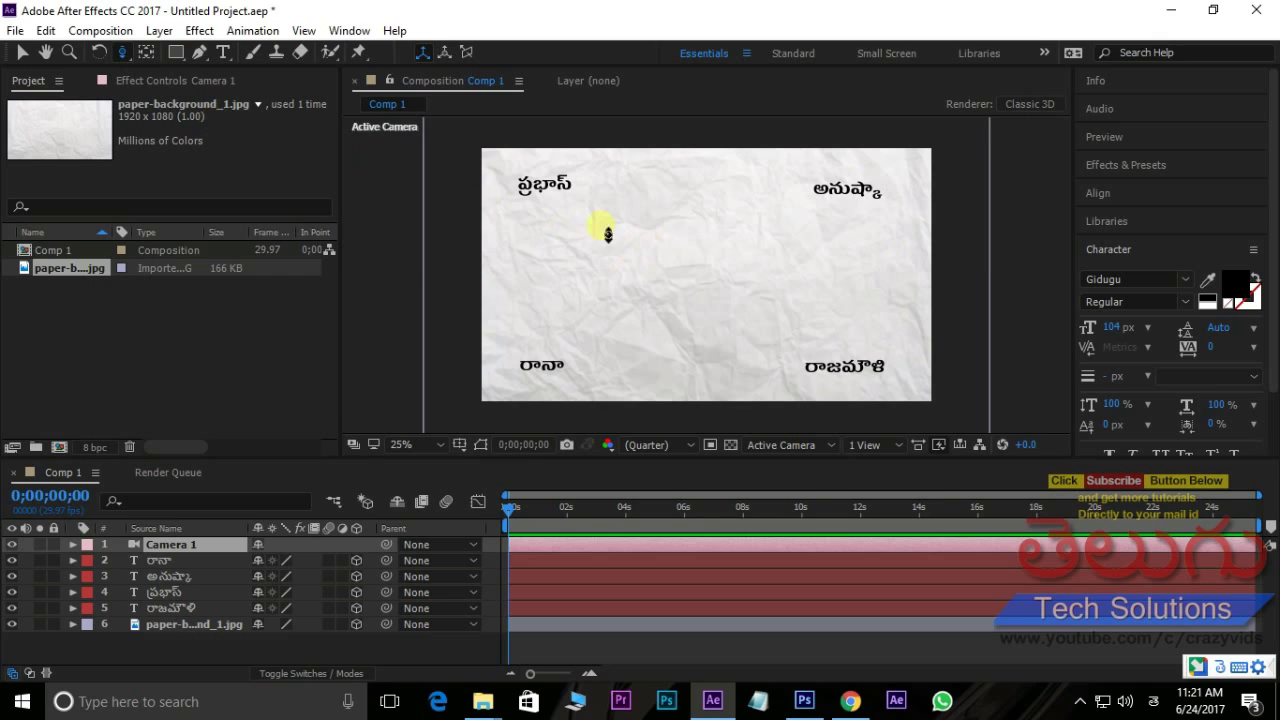
left_click_drag(545, 198, 535, 112)
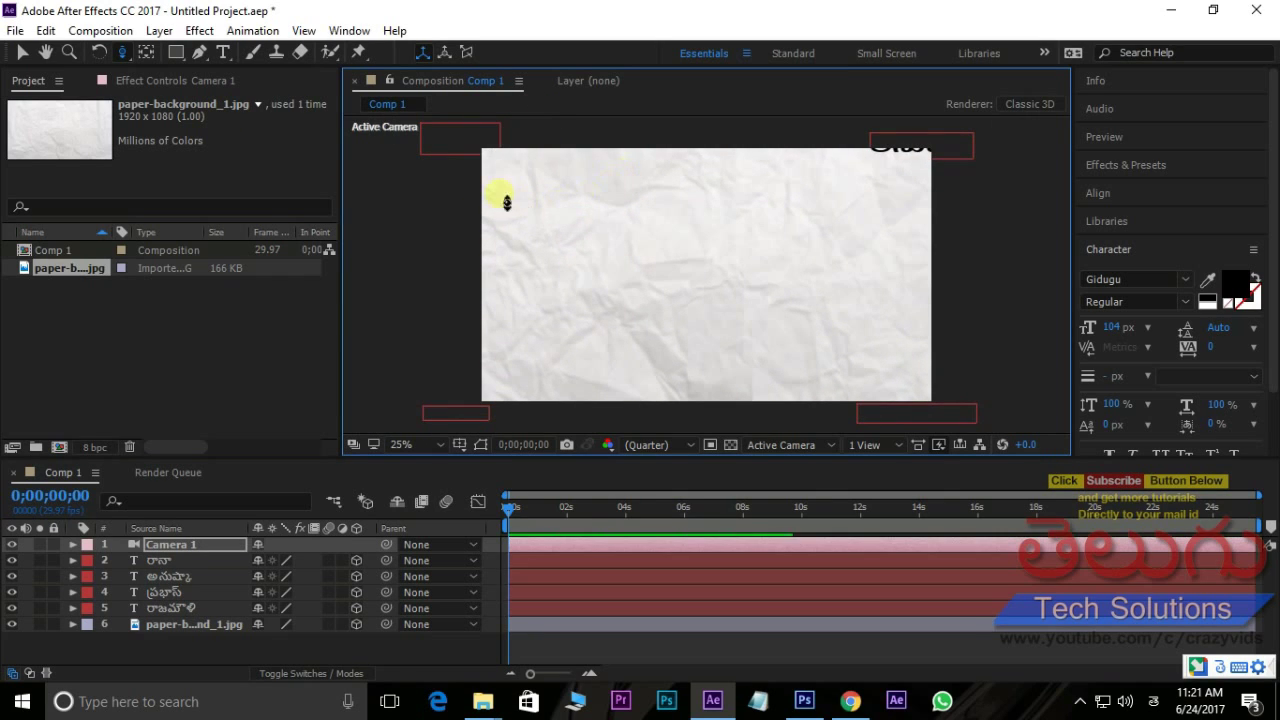
- Switch the keyboard input to English and centre ప్రభాస్ in the frame with the Track XY Camera tool
key("shift+c")
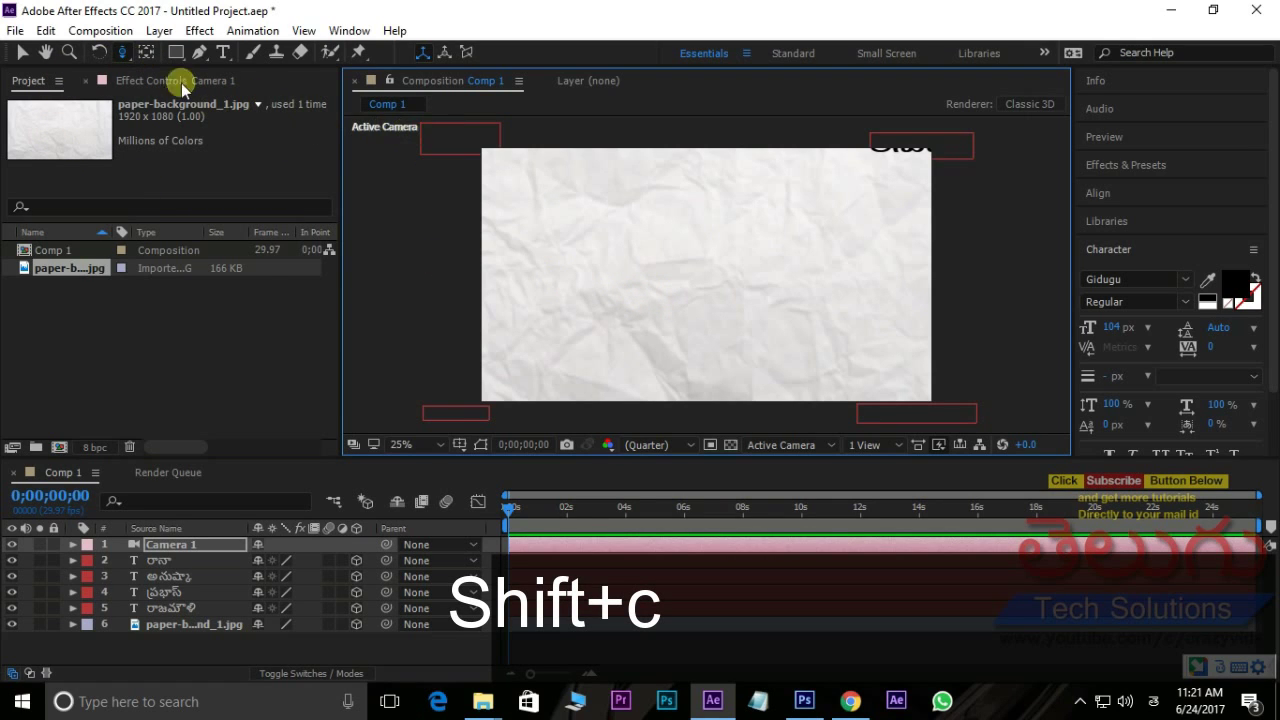
type("C")
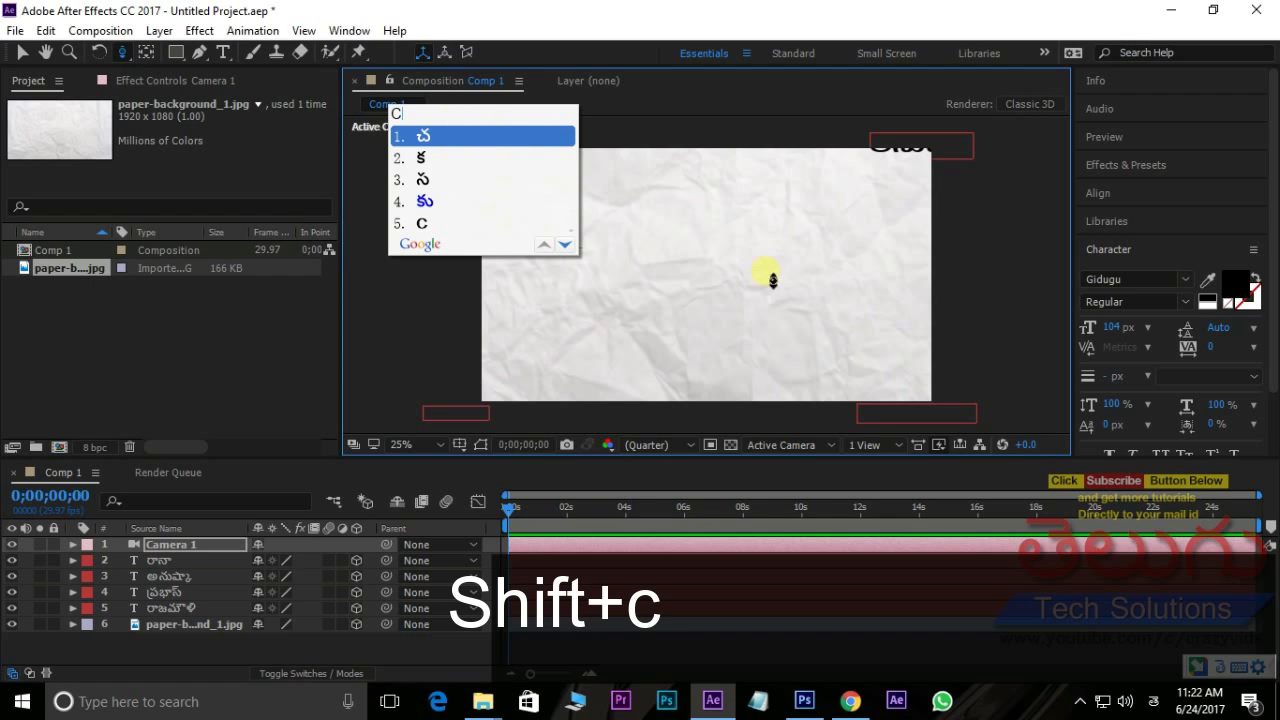
left_click(1152, 701)
left_click(1073, 548)
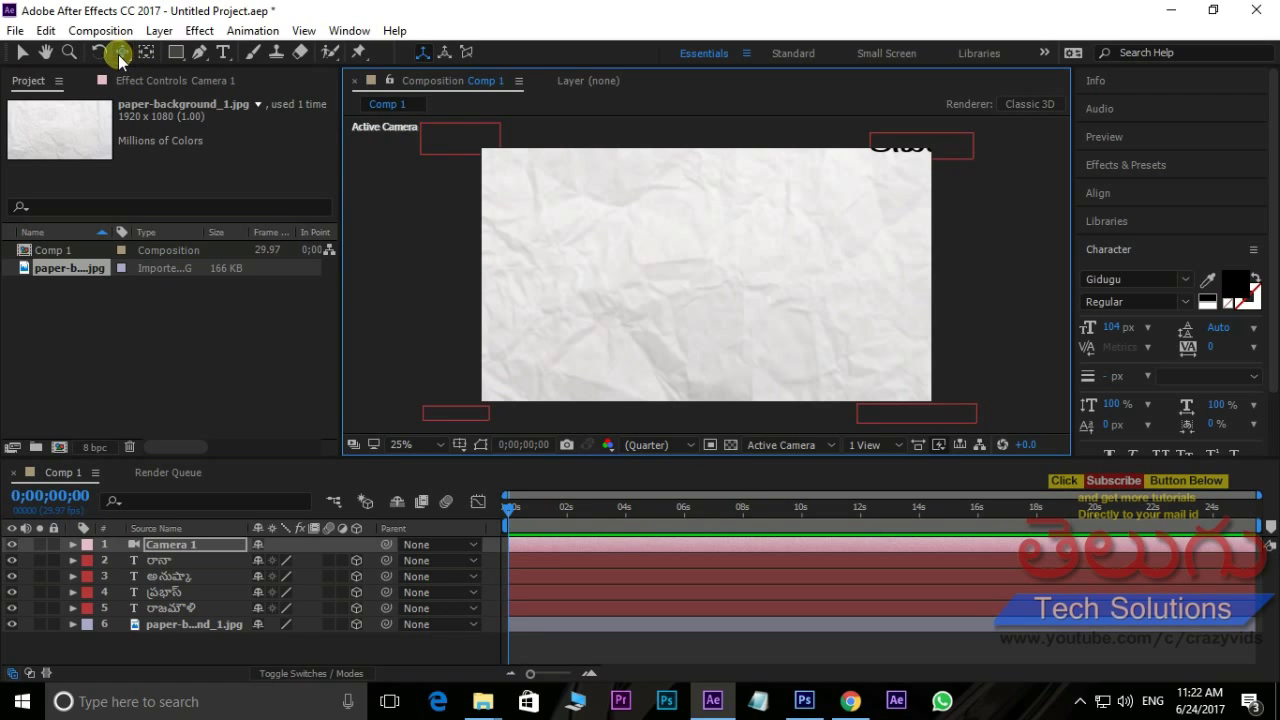
left_click_drag(569, 240, 764, 354)
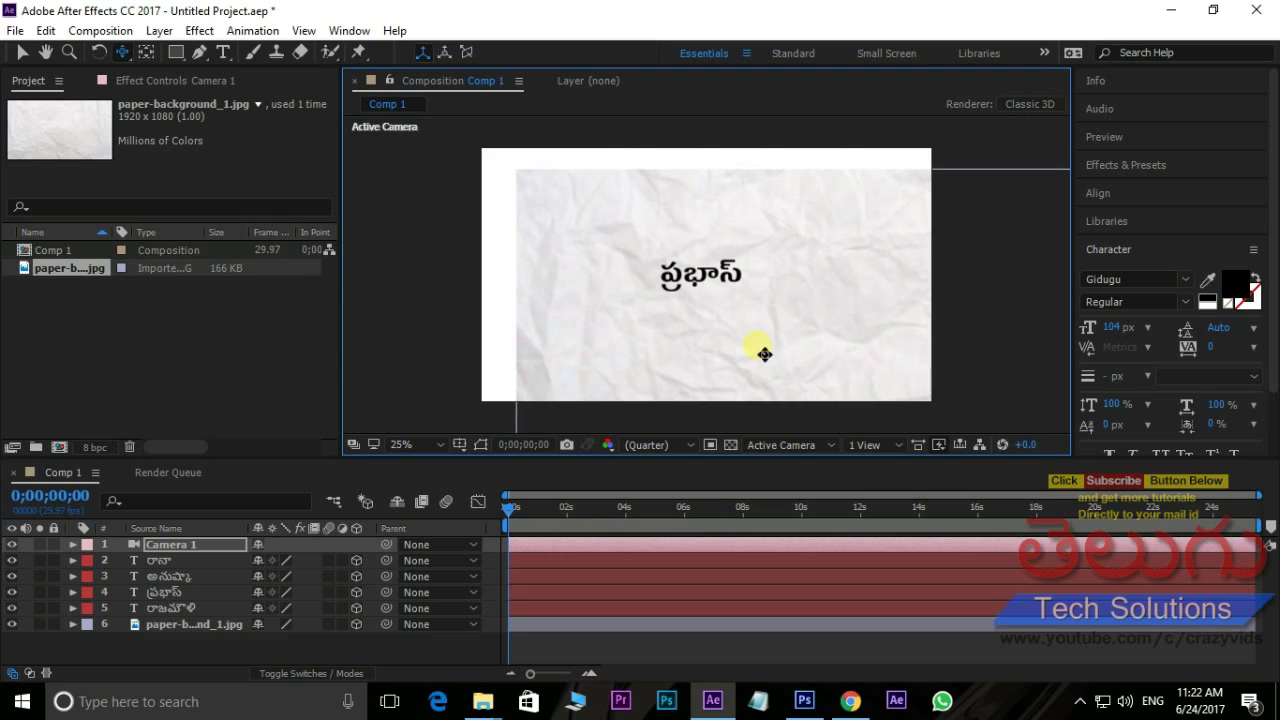
- Enlarge the paper background layer until it extends past the frame on every side
left_click(22, 52)
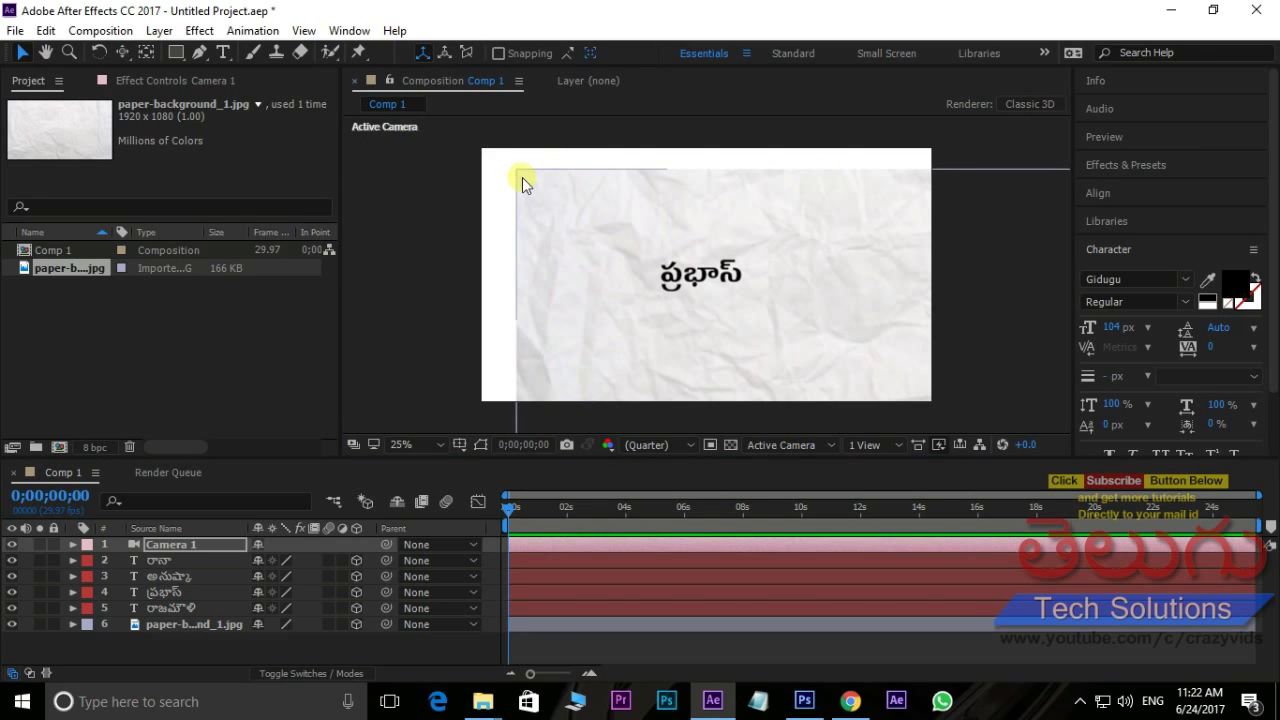
left_click(186, 626)
left_click_drag(517, 169, 447, 130)
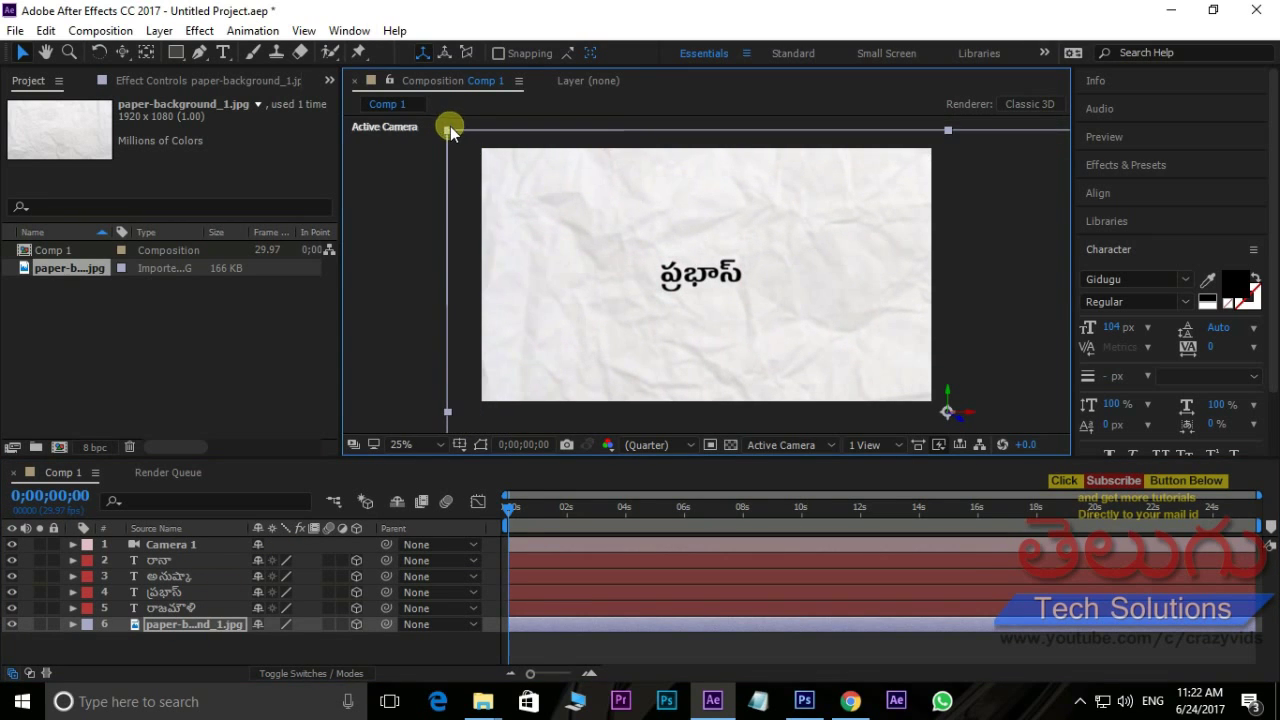
- Keyframe Camera 1's Point of Interest and Position at 0;00;00;00 and hold the same values with keyframes at 0;00;01;27
left_click(168, 548)
left_click(73, 544)
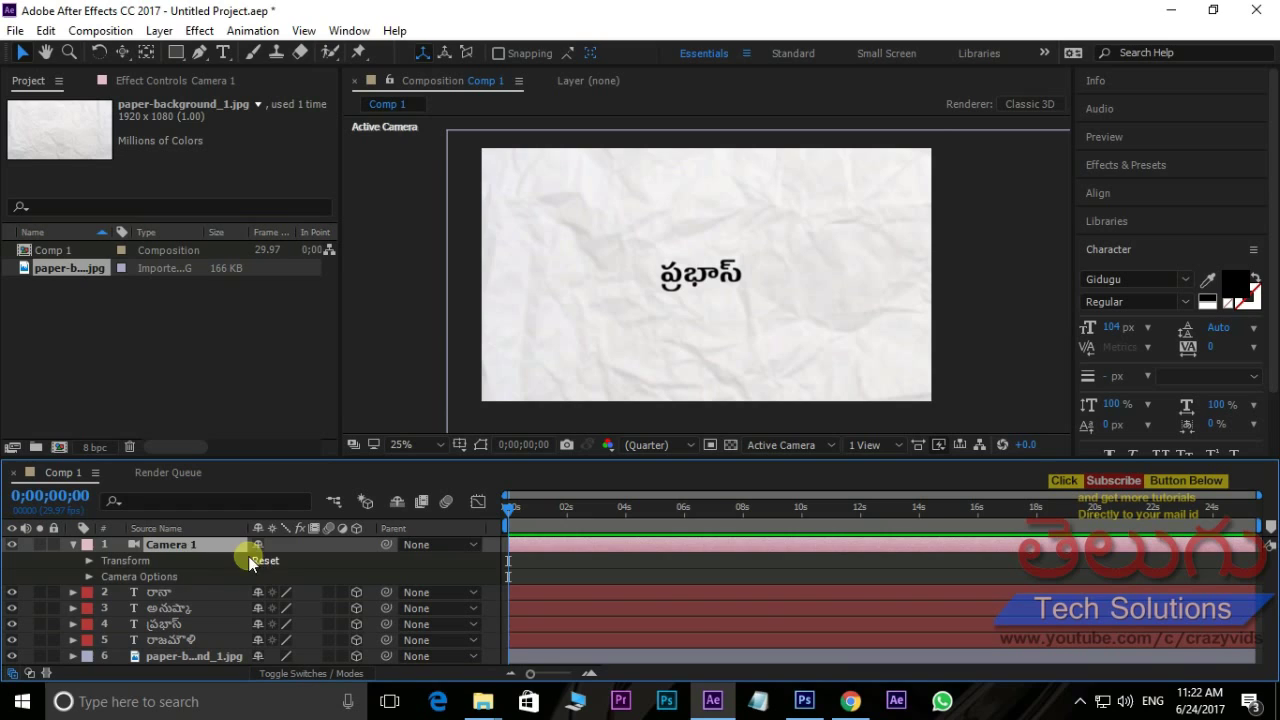
left_click(89, 560)
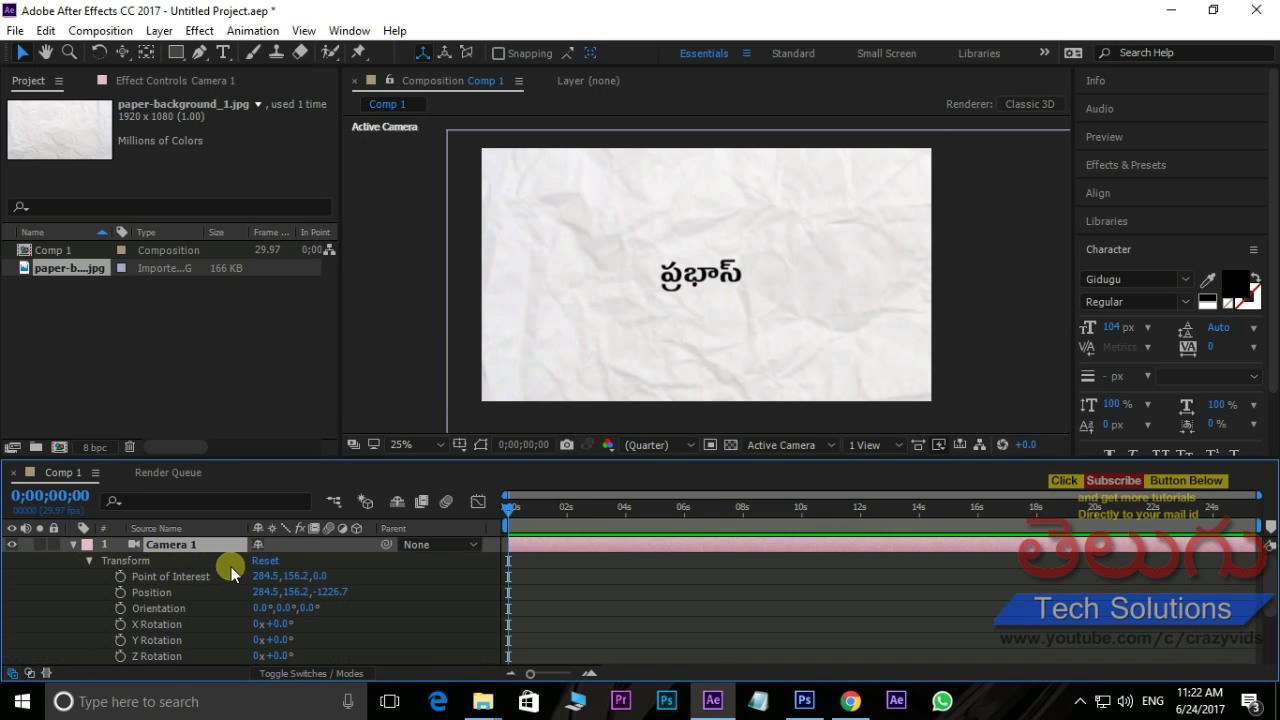
left_click(119, 576)
left_click(120, 592)
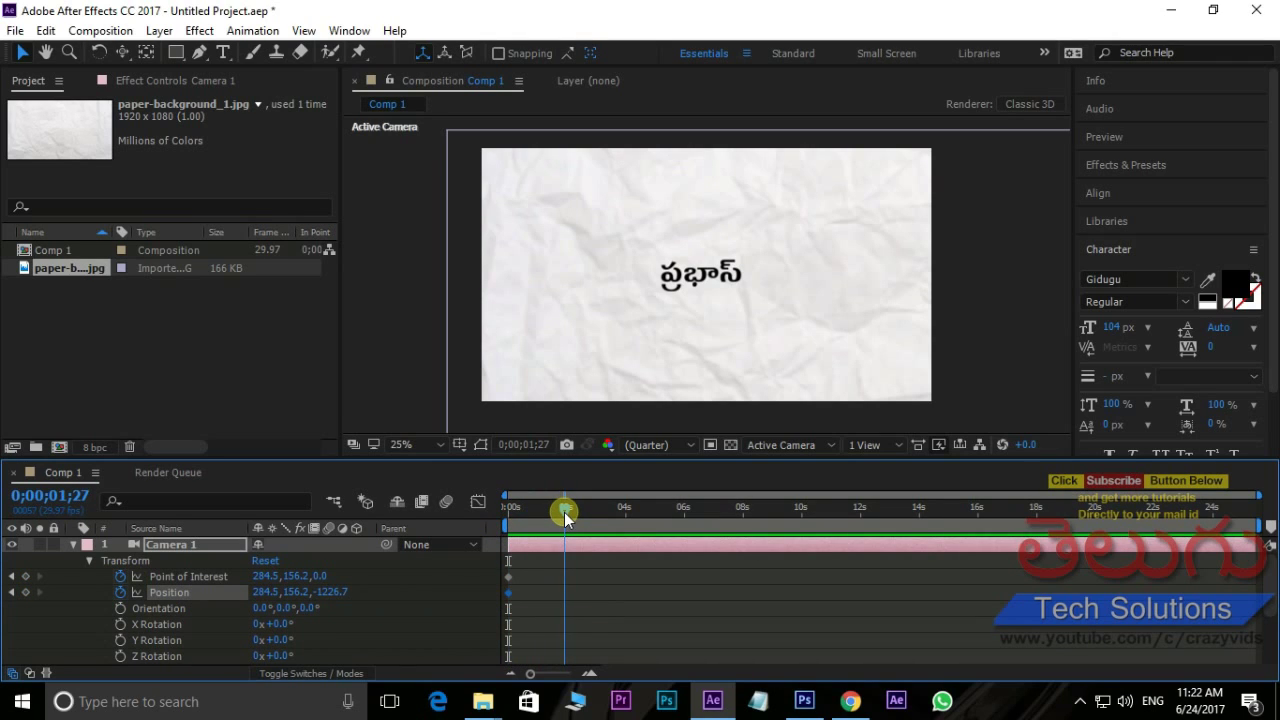
left_click(25, 576)
left_click(25, 592)
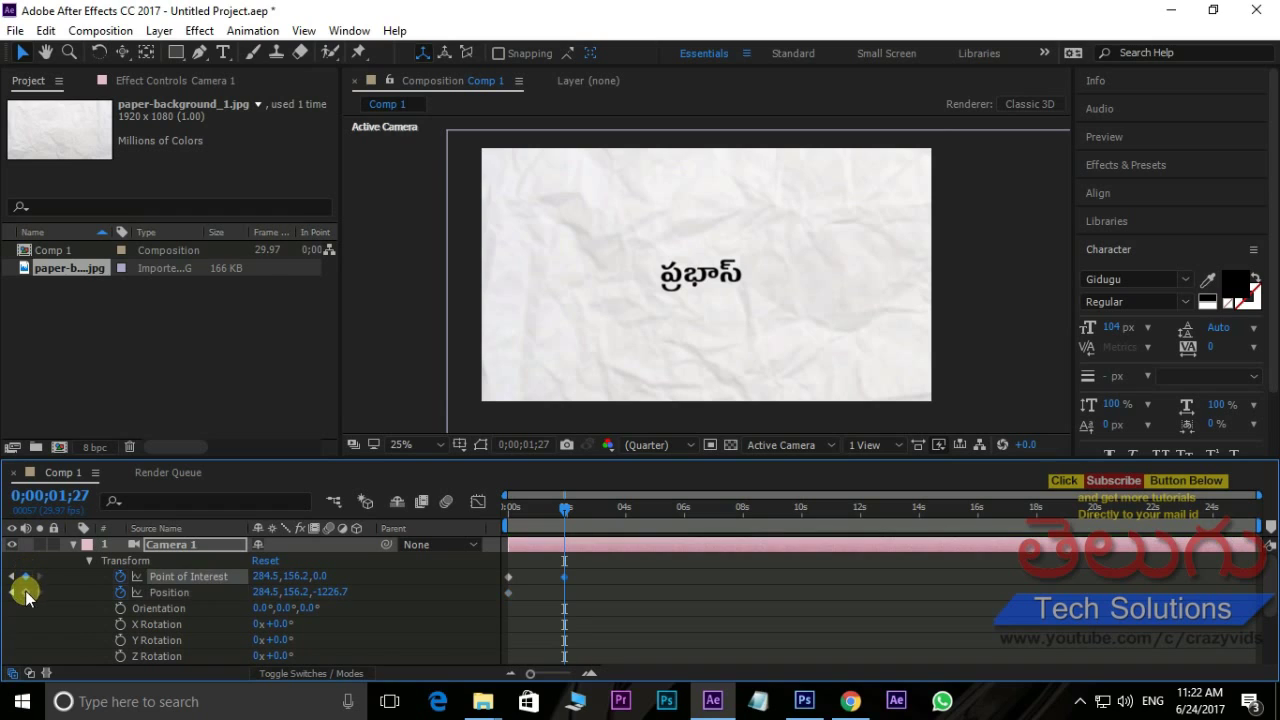
- At 0;00;03;29, pan Camera 1 with the Track XY Camera tool to centre అనుష్కా in the frame
left_click_drag(569, 508, 629, 511)
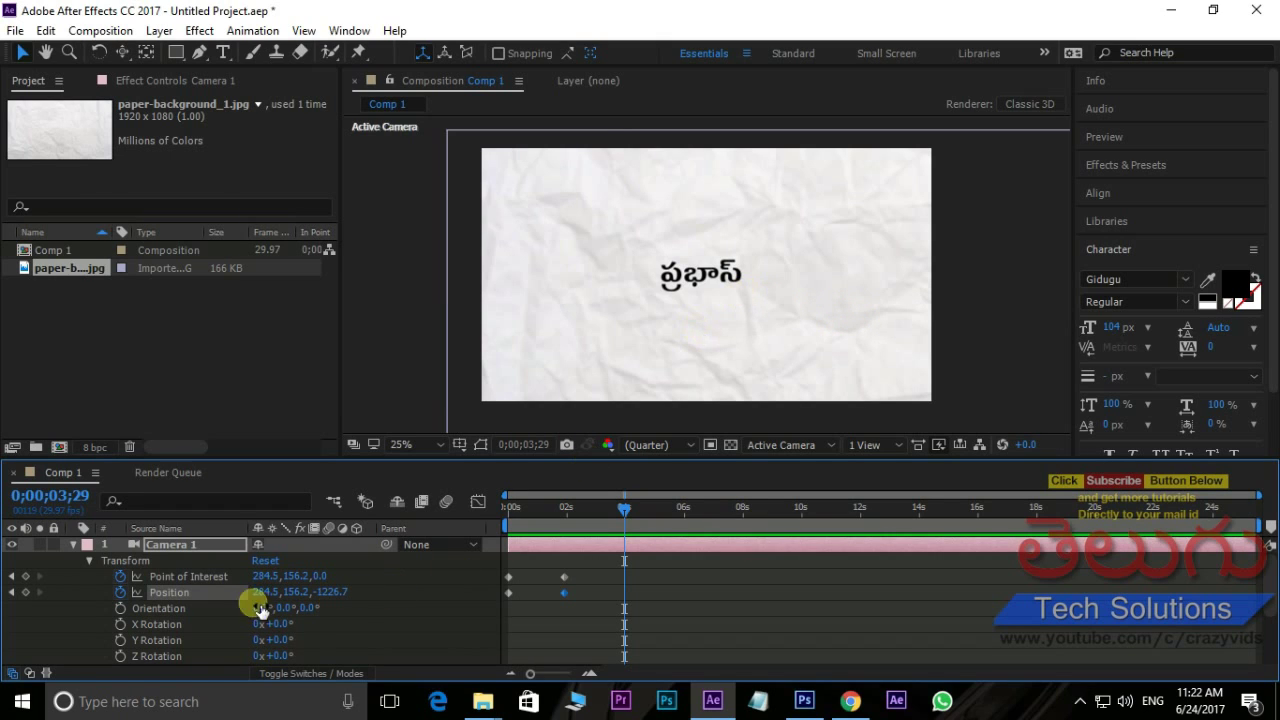
left_click(122, 53)
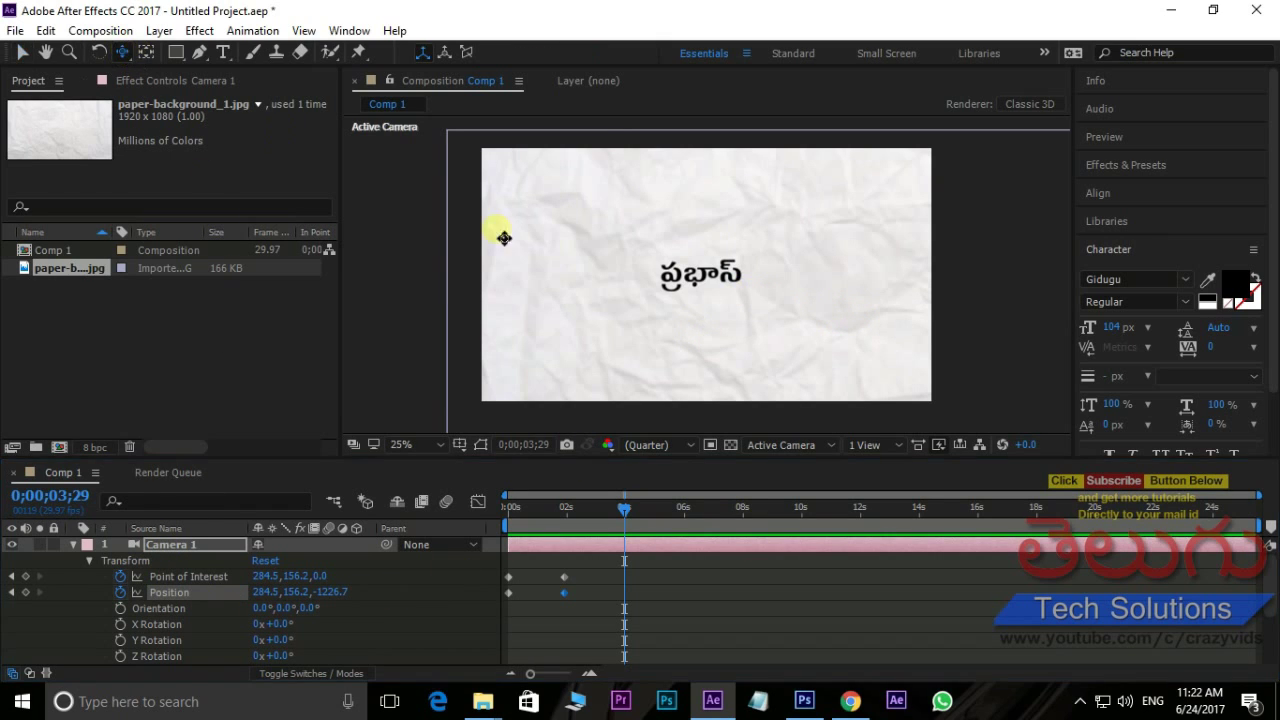
left_click_drag(923, 320, 458, 312)
- Hold the camera on అనుష్కా with Point of Interest and Position keyframes at 0;00;05;27
left_click_drag(622, 511, 677, 515)
left_click_drag(686, 517, 681, 515)
left_click(25, 577)
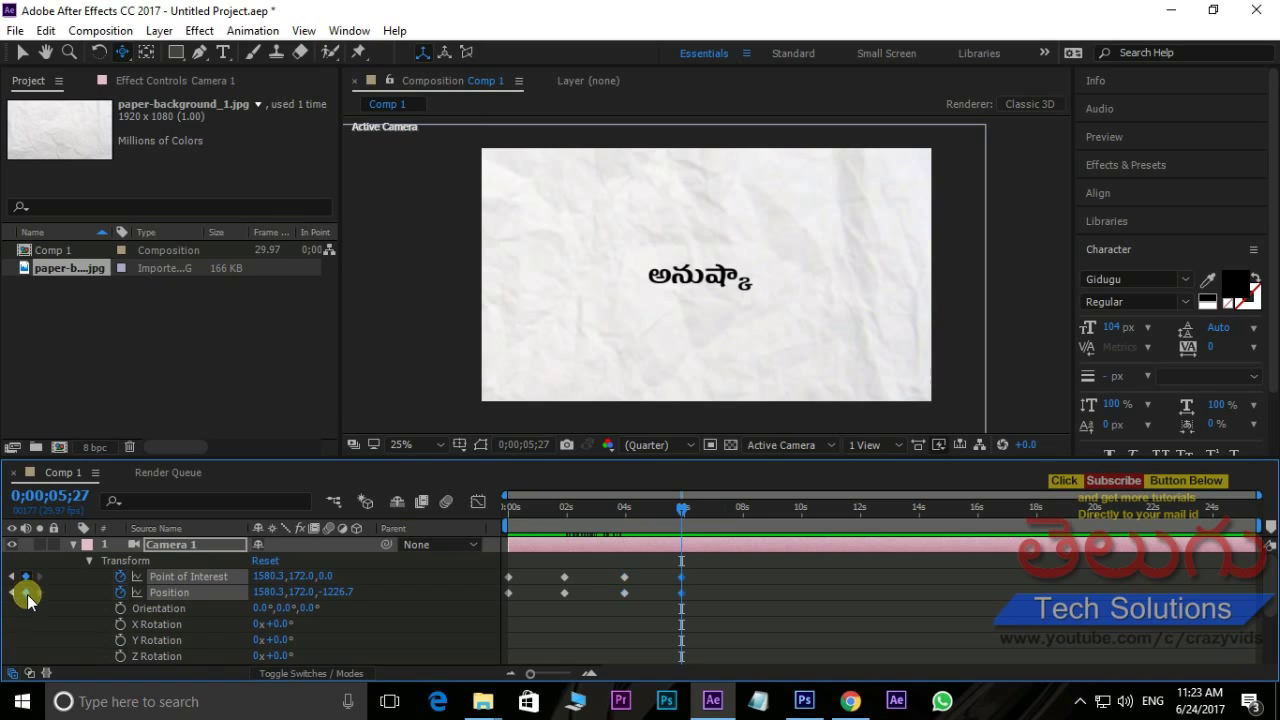
left_click(25, 592)
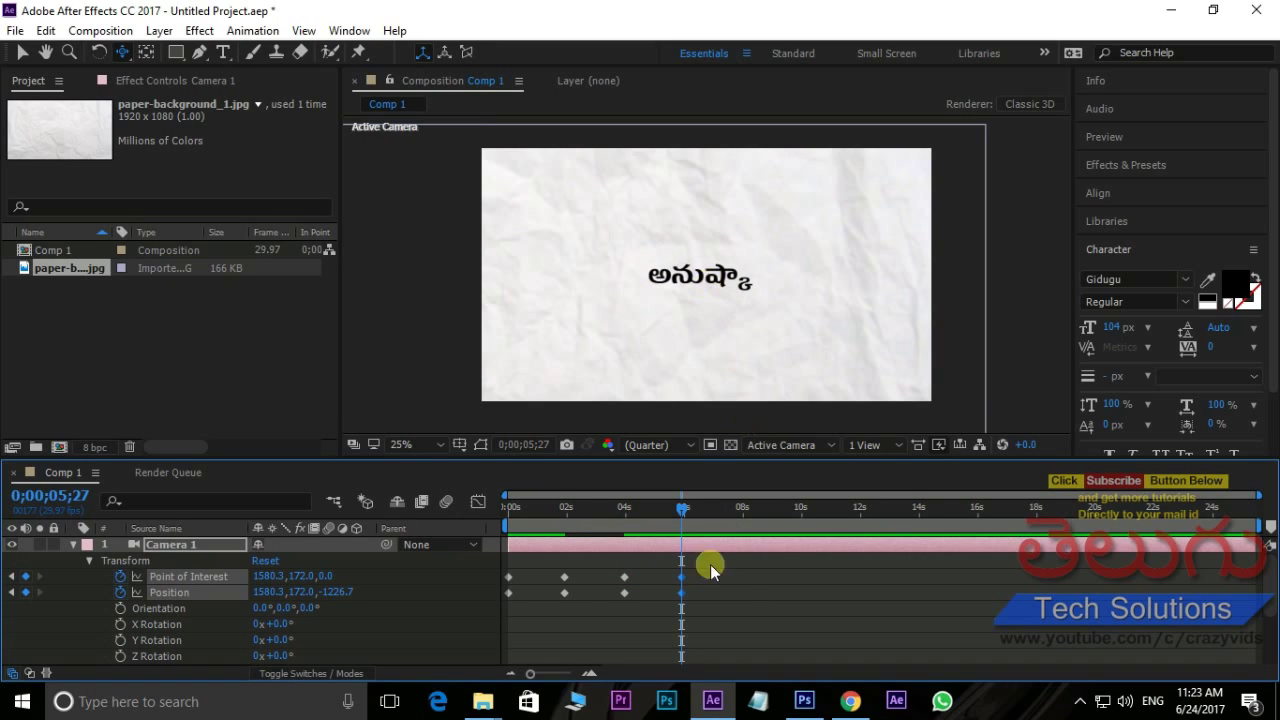
- Pan Camera 1 to centre రానా at 0;00;08;01 and hold that view with keyframes at 0;00;09;25
left_click_drag(749, 509, 746, 509)
scroll(766, 262, "down", 1)
left_click_drag(688, 328, 911, 186)
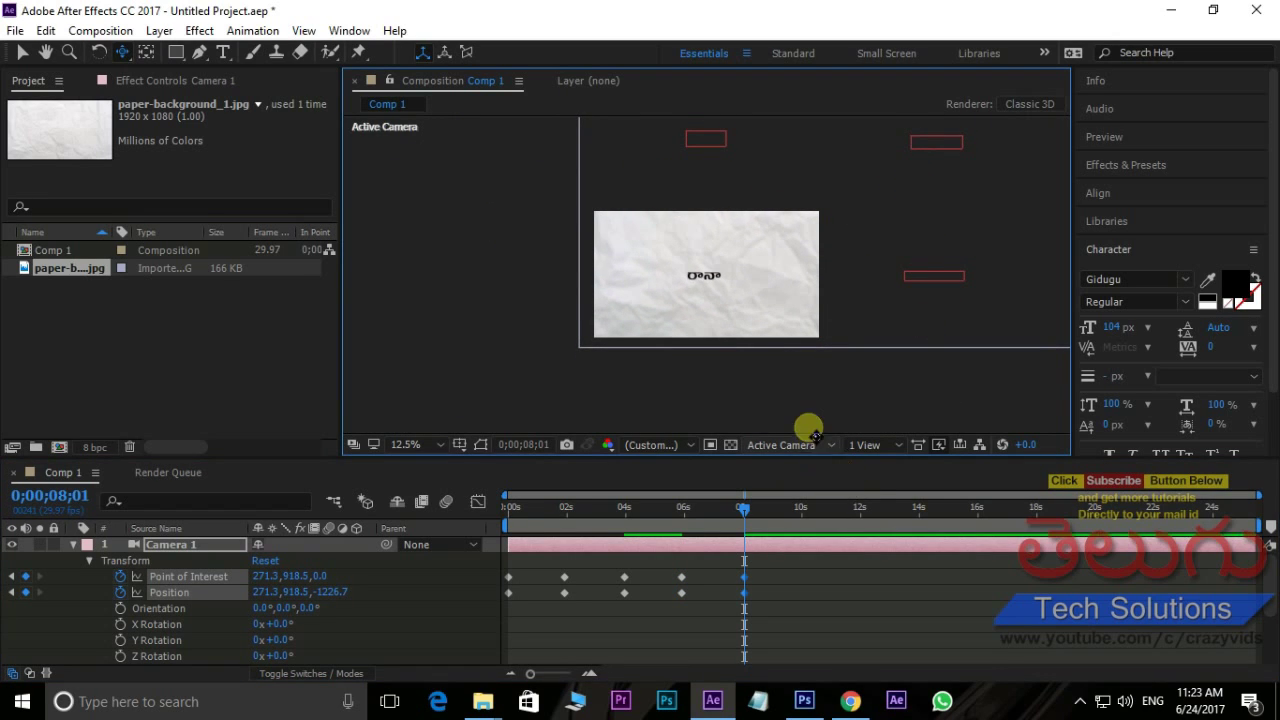
left_click_drag(747, 511, 797, 507)
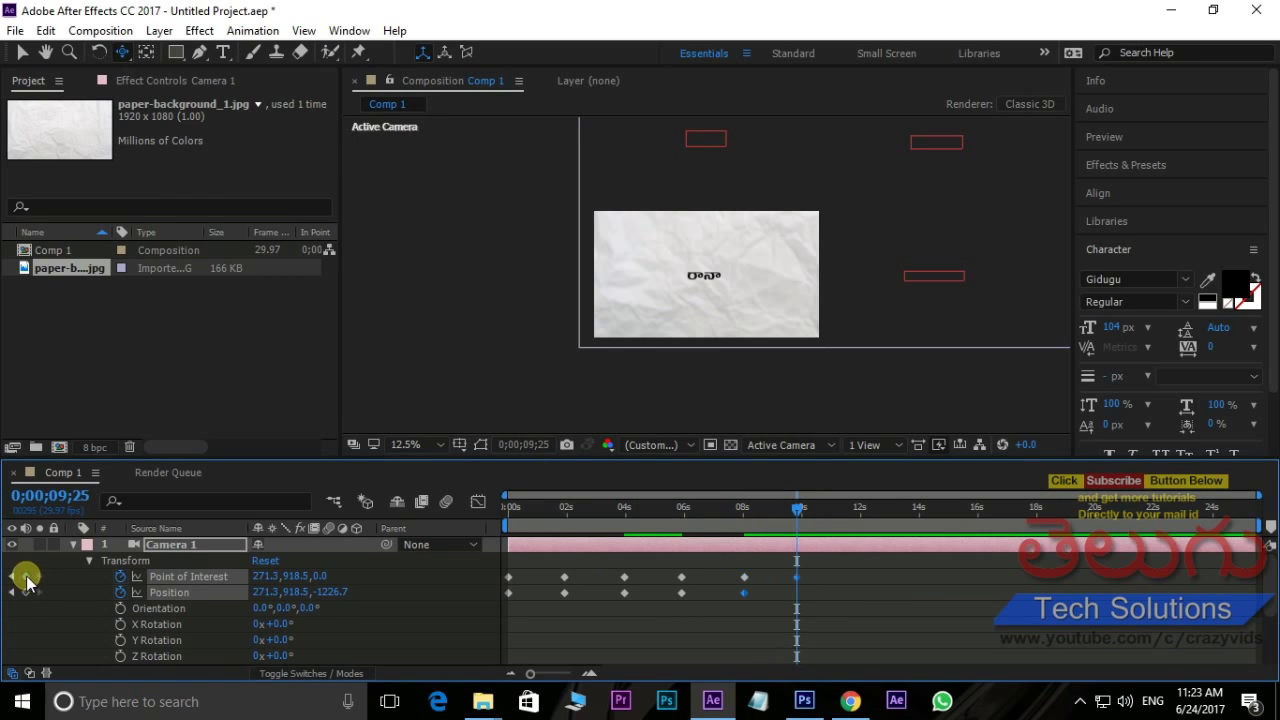
left_click(26, 591)
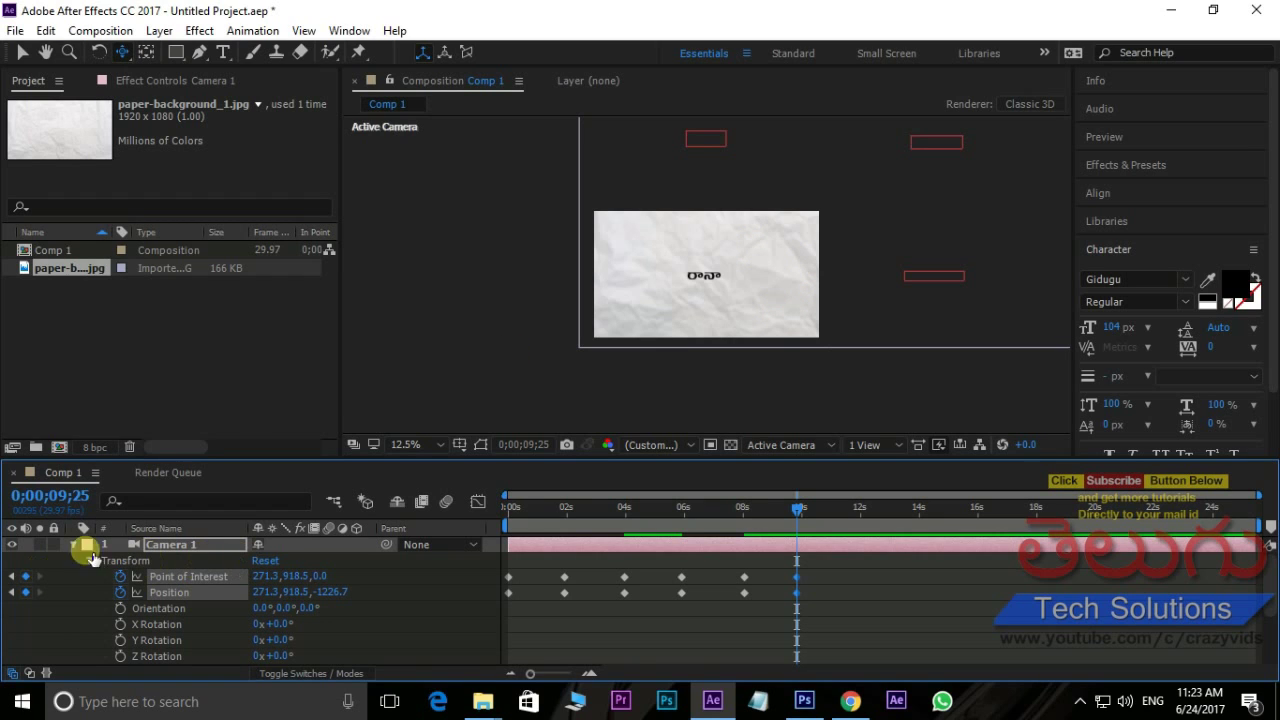
- Hide Camera 1 and select the రాజమౌళి text in the flat composition view
left_click(13, 544)
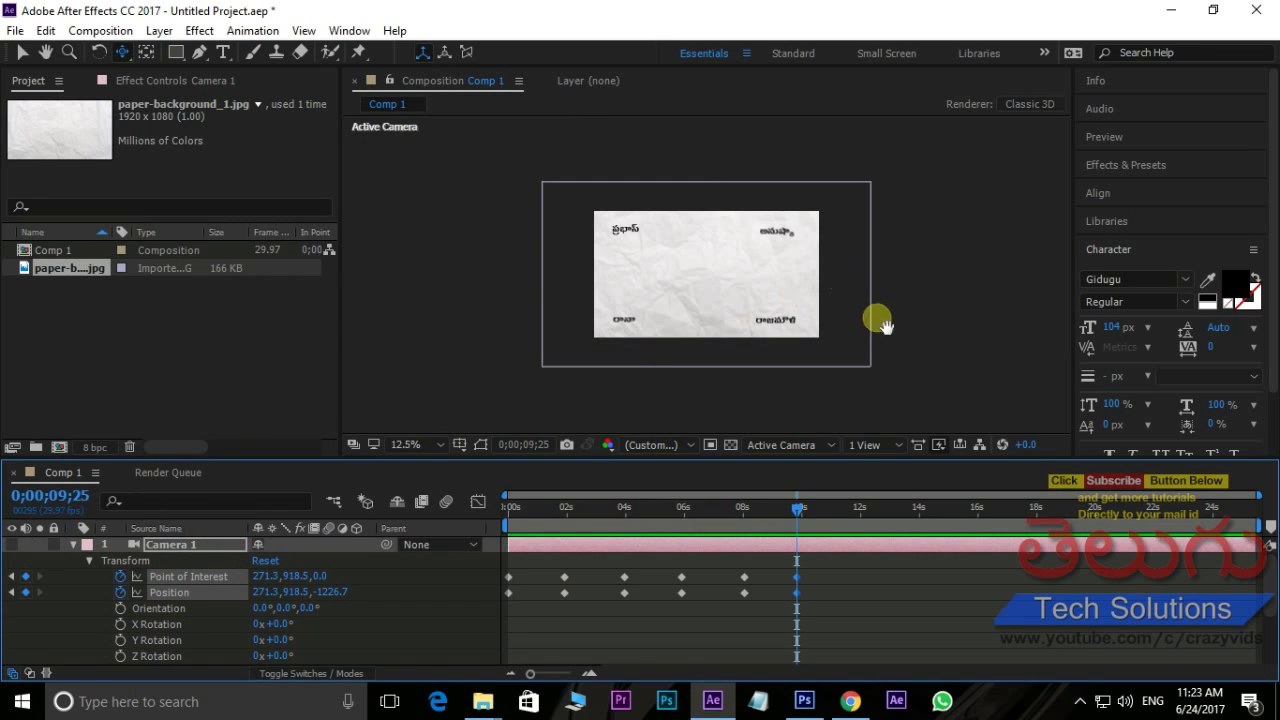
scroll(794, 285, "up", 2)
scroll(790, 307, "up", 2)
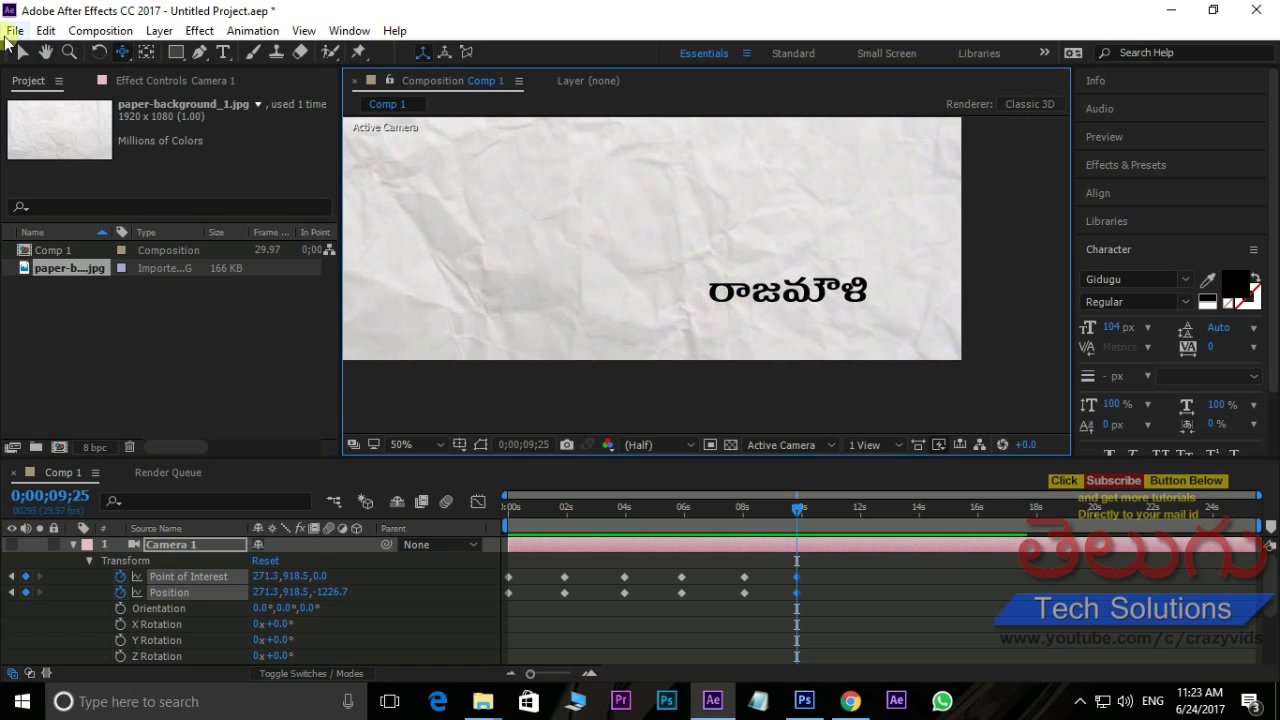
left_click(22, 52)
left_click(826, 294)
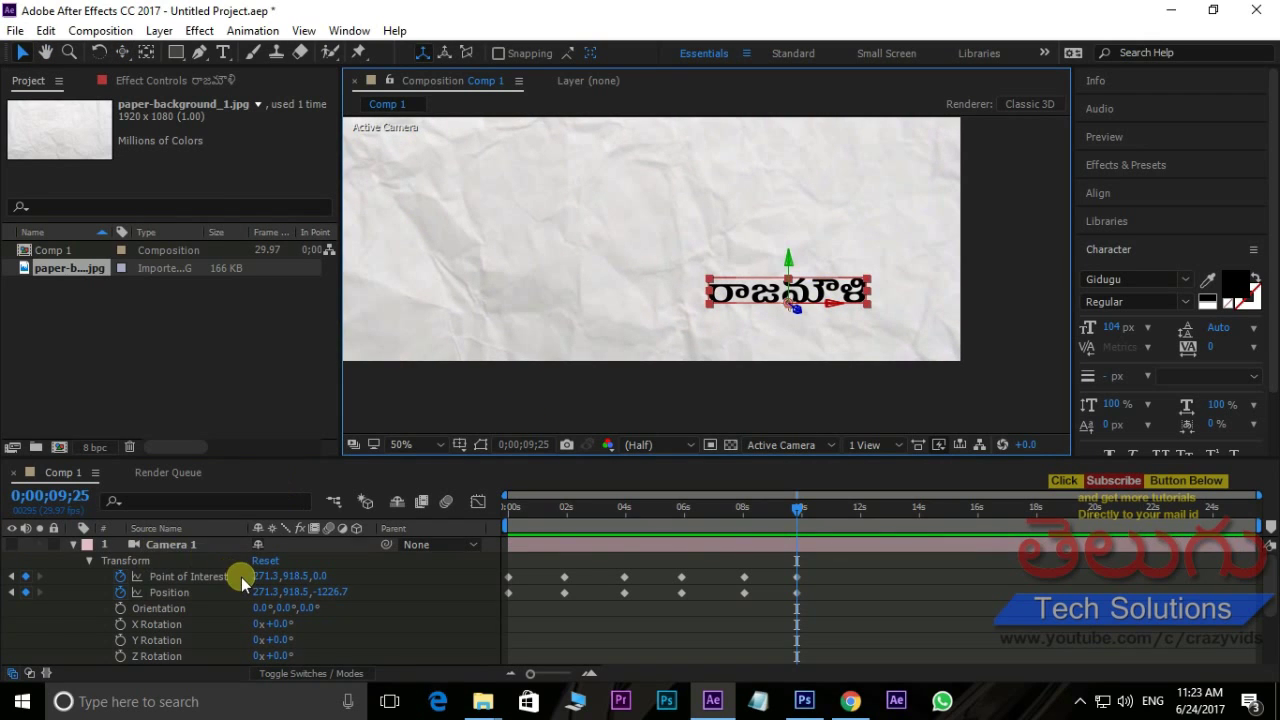
- Set the రాజమౌళి layer's Z Orientation to 180° and move the flipped text back into place on the paper
scroll(235, 578, "down", 3)
left_click(172, 641)
key("r")
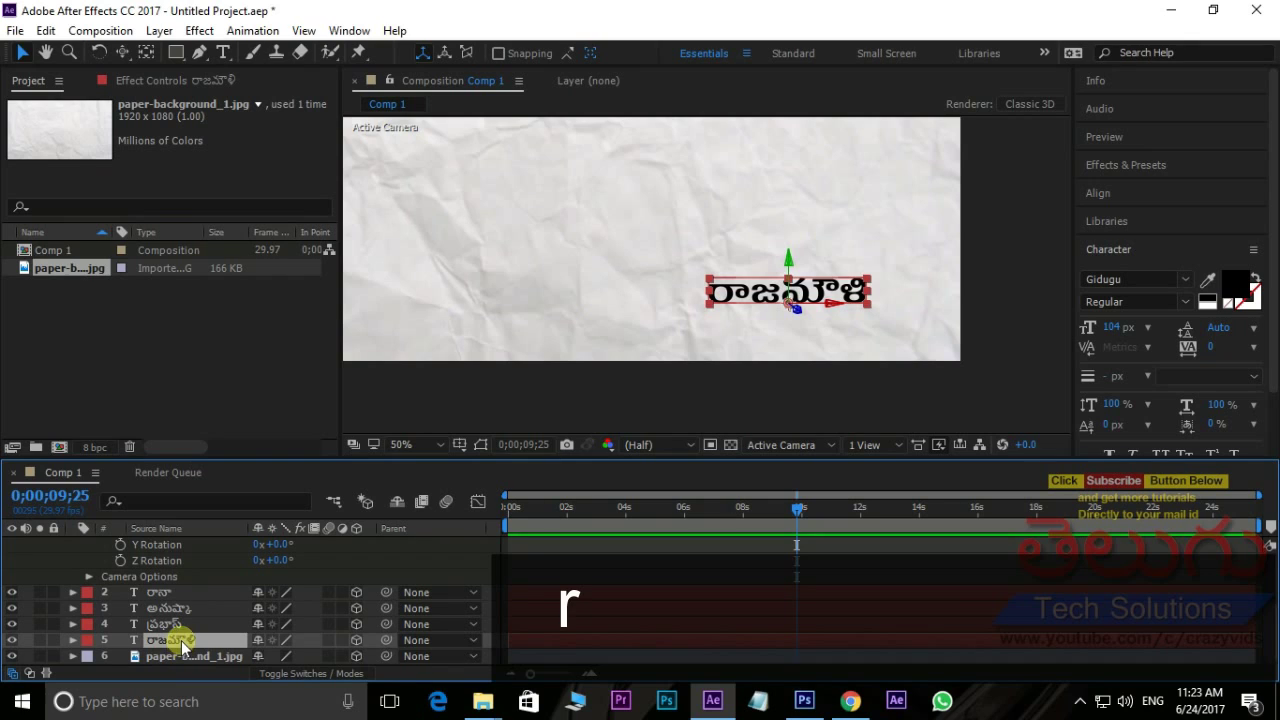
key("r")
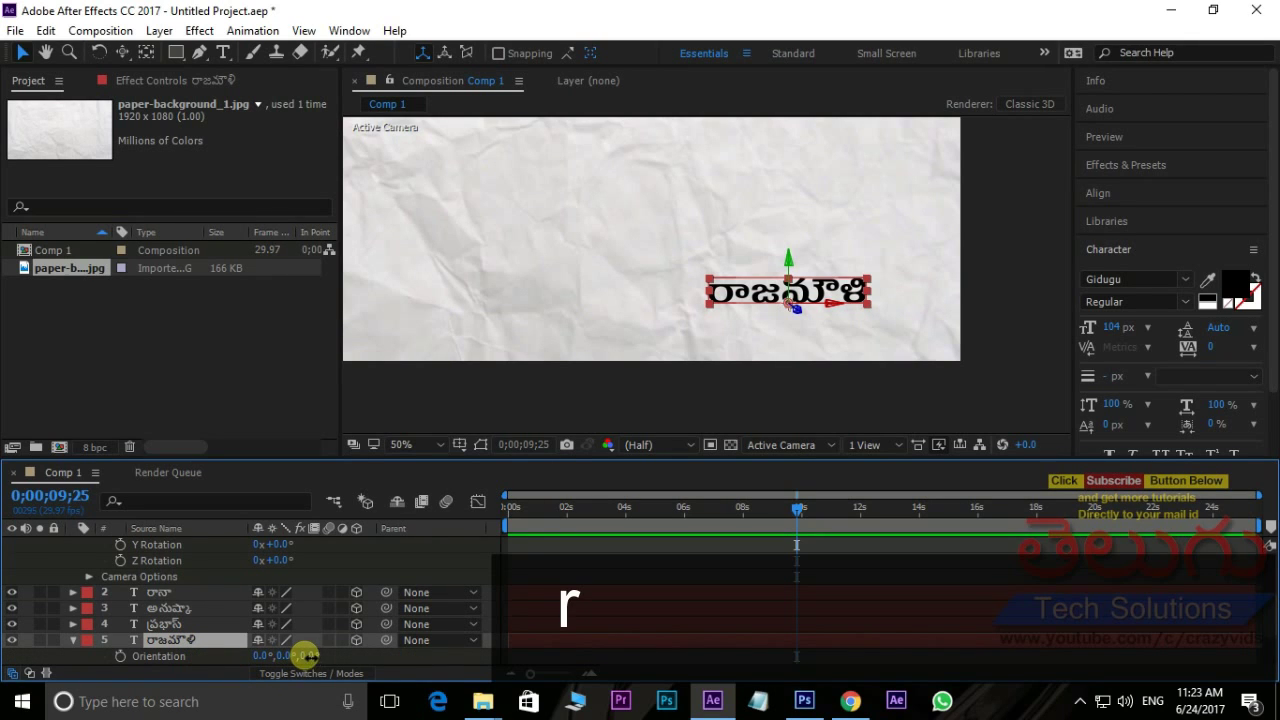
type("180")
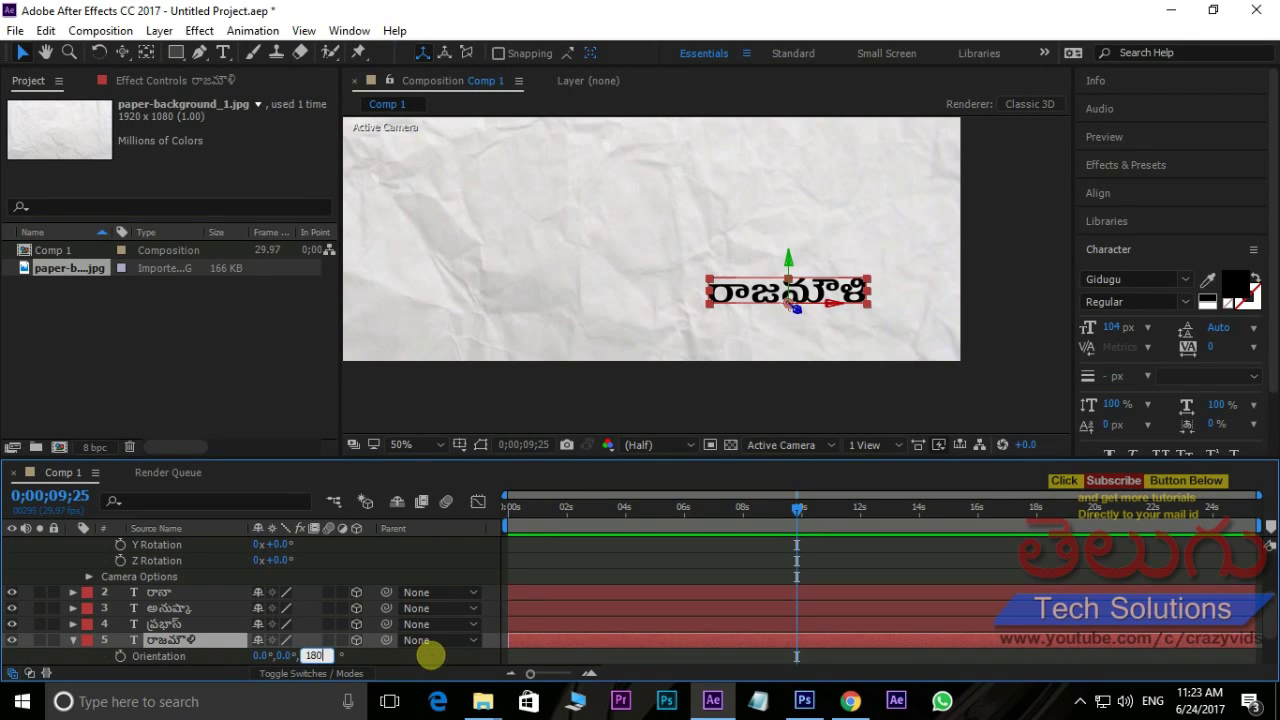
key("Return")
left_click_drag(823, 318, 829, 290)
- Turn Camera 1's visibility back on and show its Transform properties
scroll(331, 590, "up", 3)
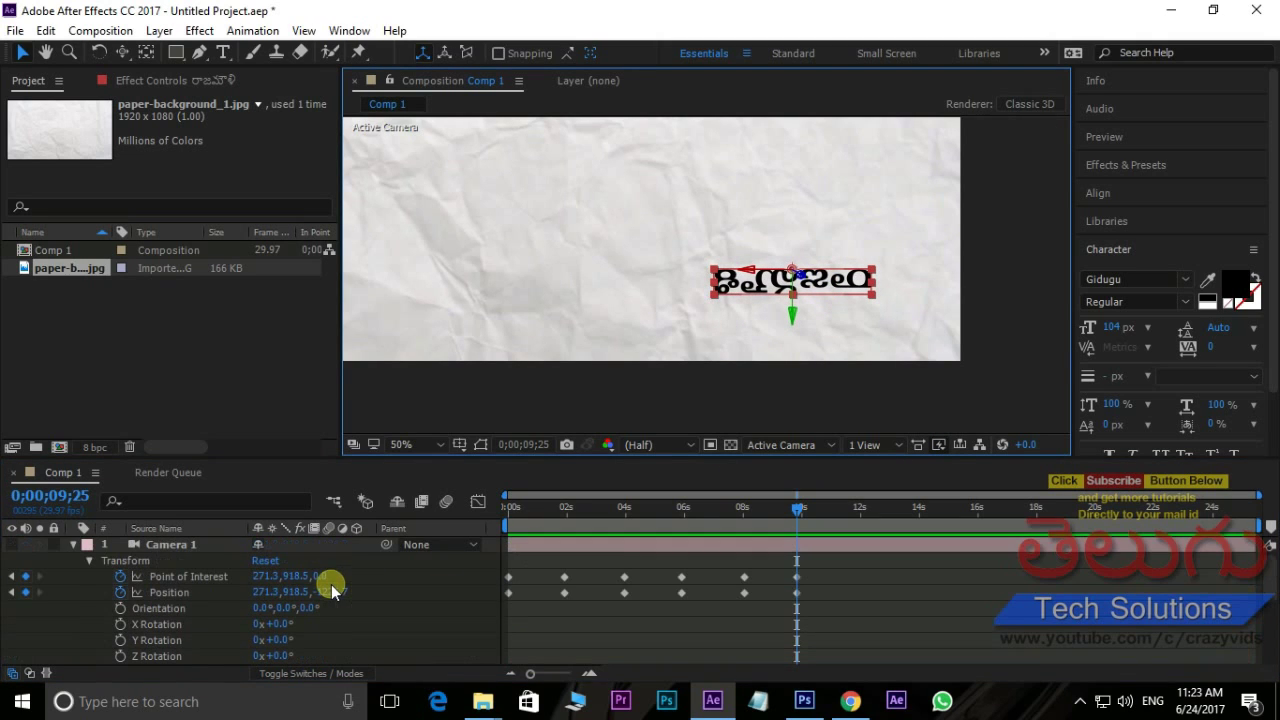
left_click(72, 546)
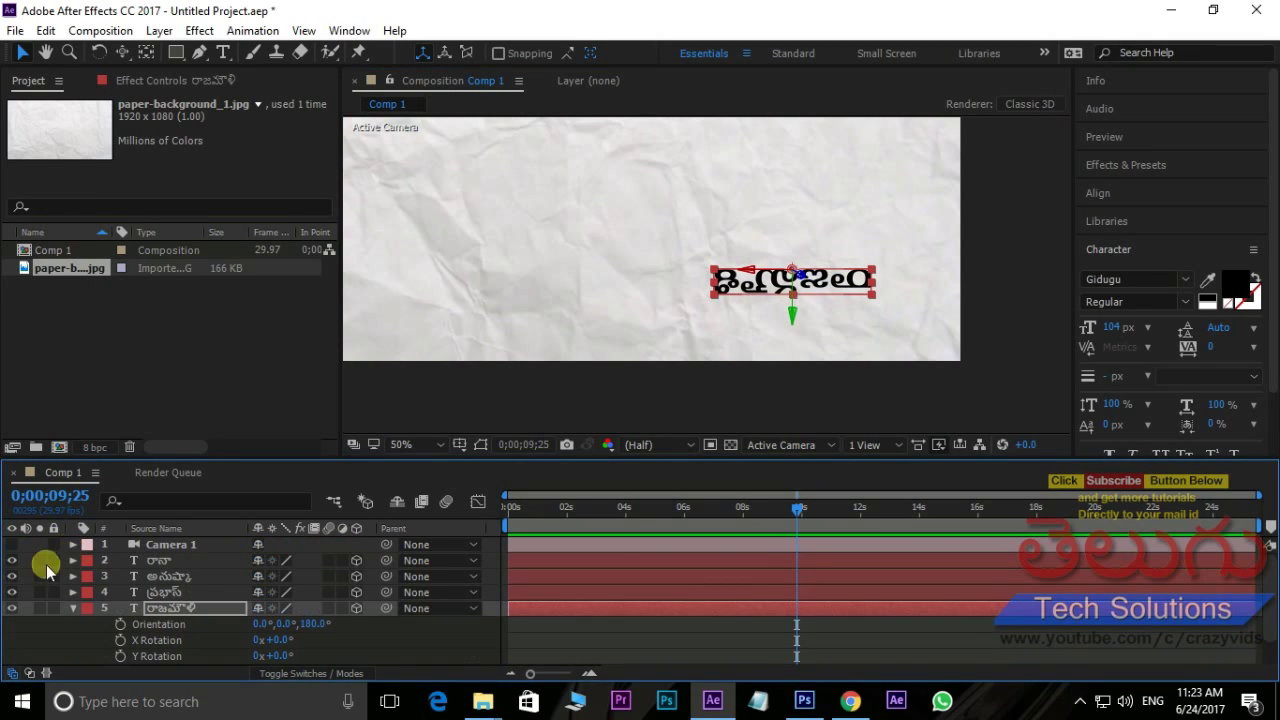
left_click(85, 546)
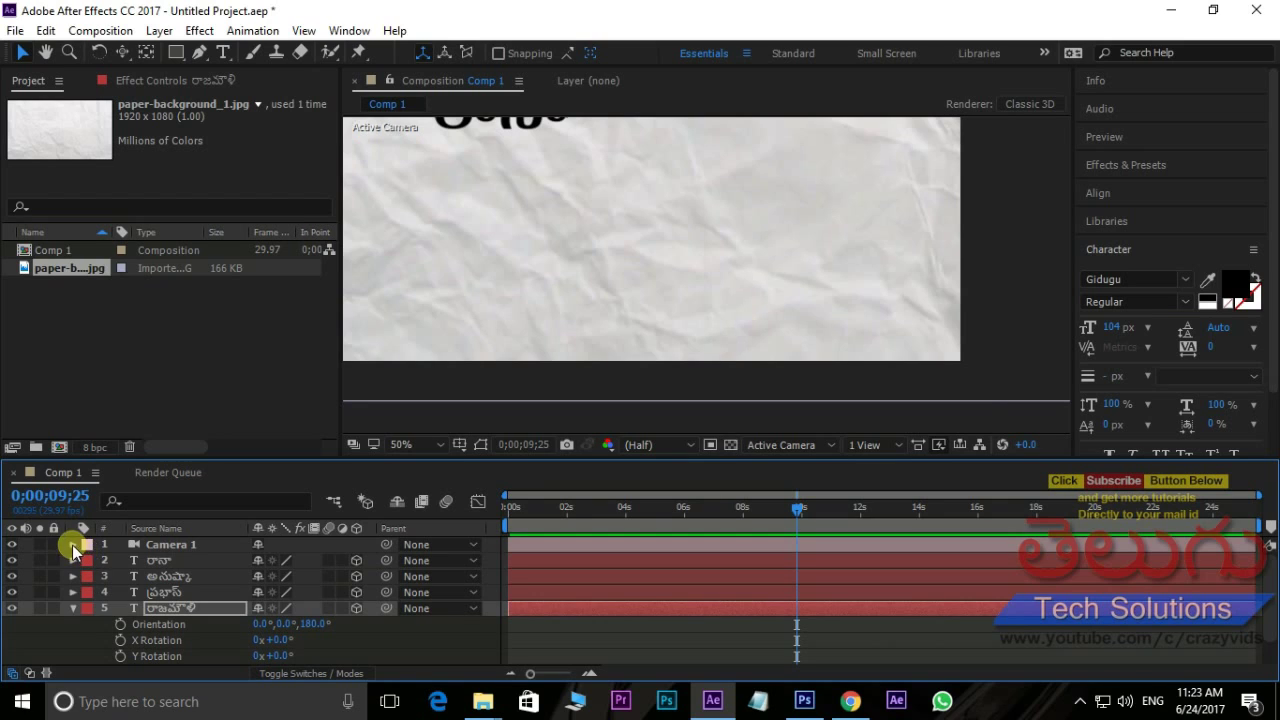
left_click(72, 545)
scroll(701, 323, "down", 2)
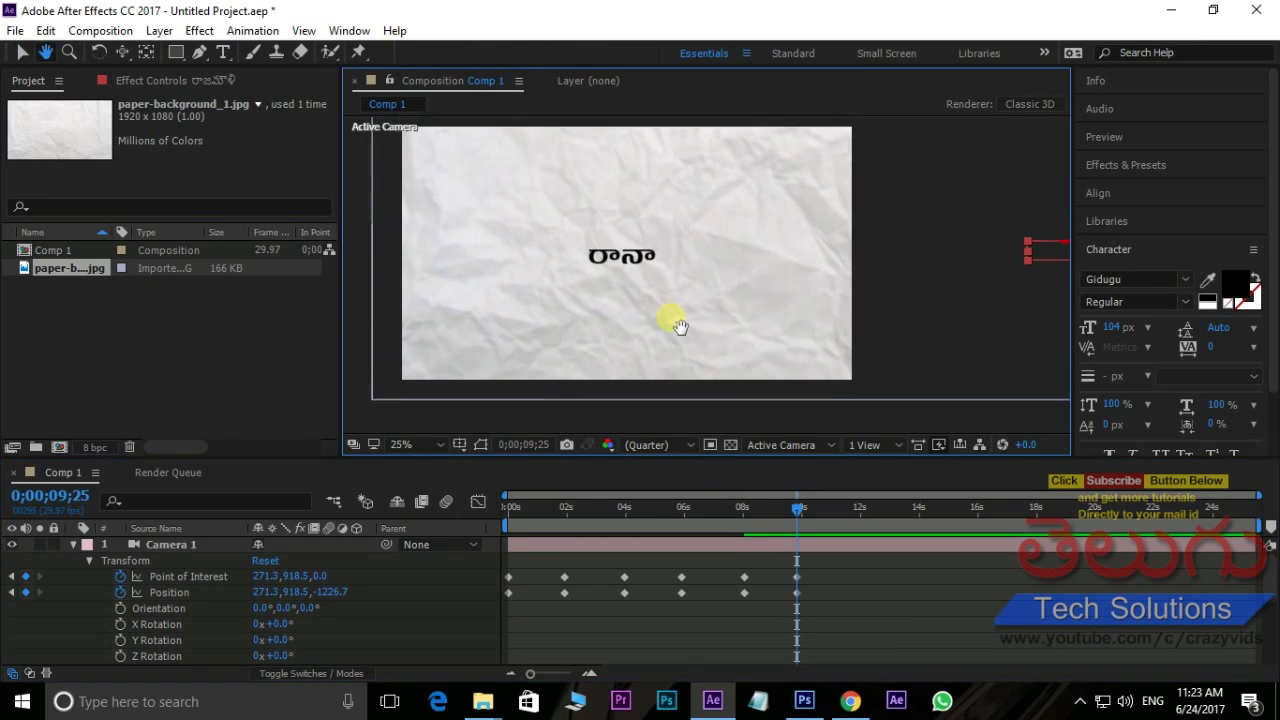
- At 0;00;12;00, pan Camera 1 with the Track XY Camera tool to centre the flipped రాజమౌళి in the frame
left_click_drag(797, 517, 862, 521)
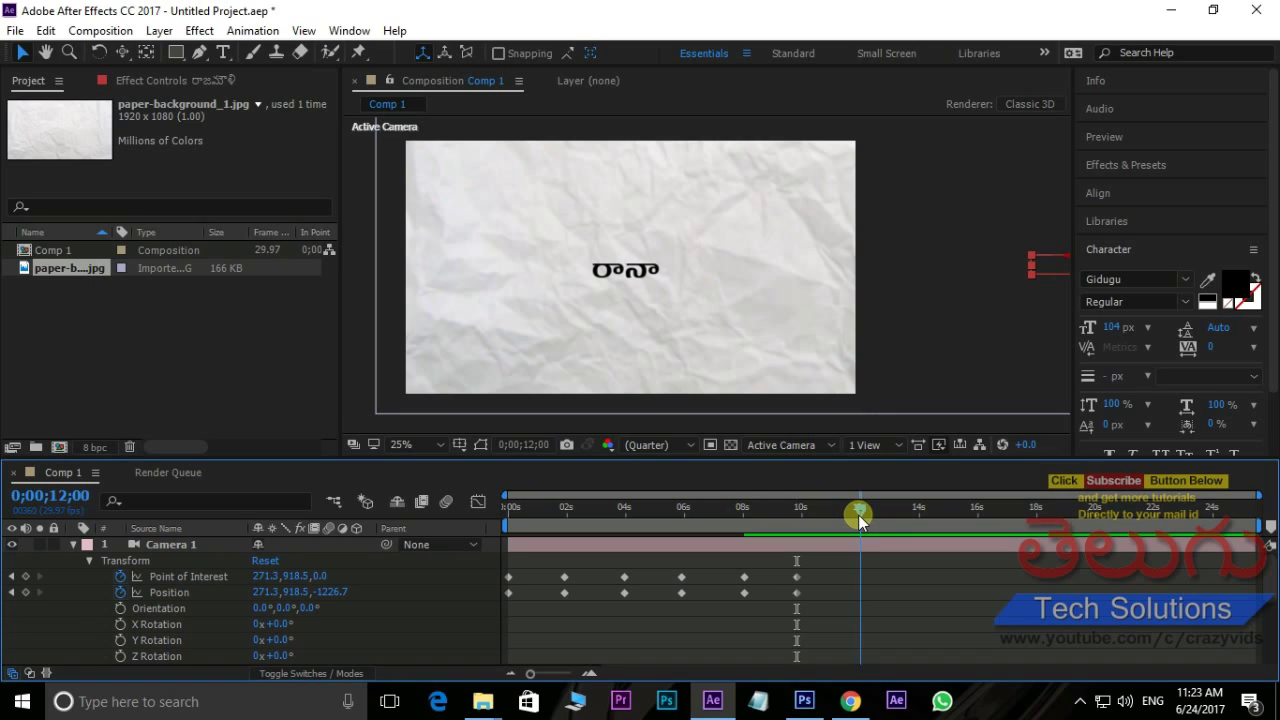
left_click(130, 579)
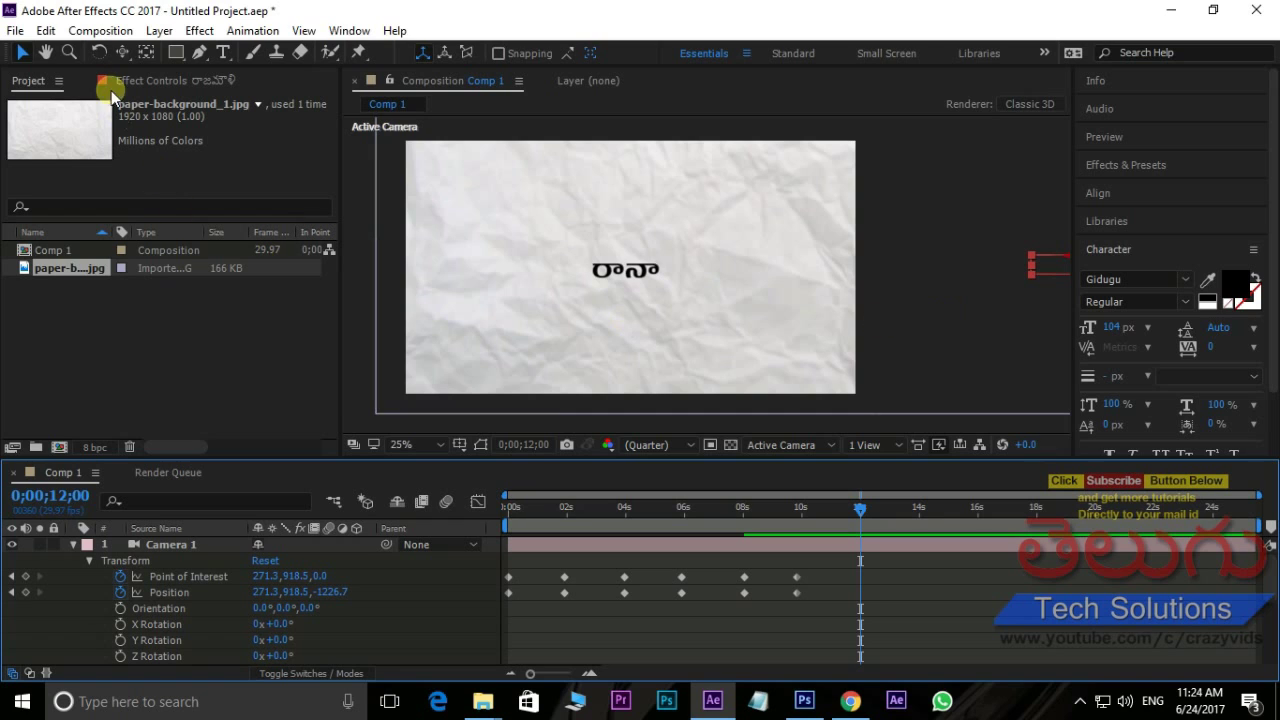
left_click(122, 55)
left_click_drag(953, 314, 482, 326)
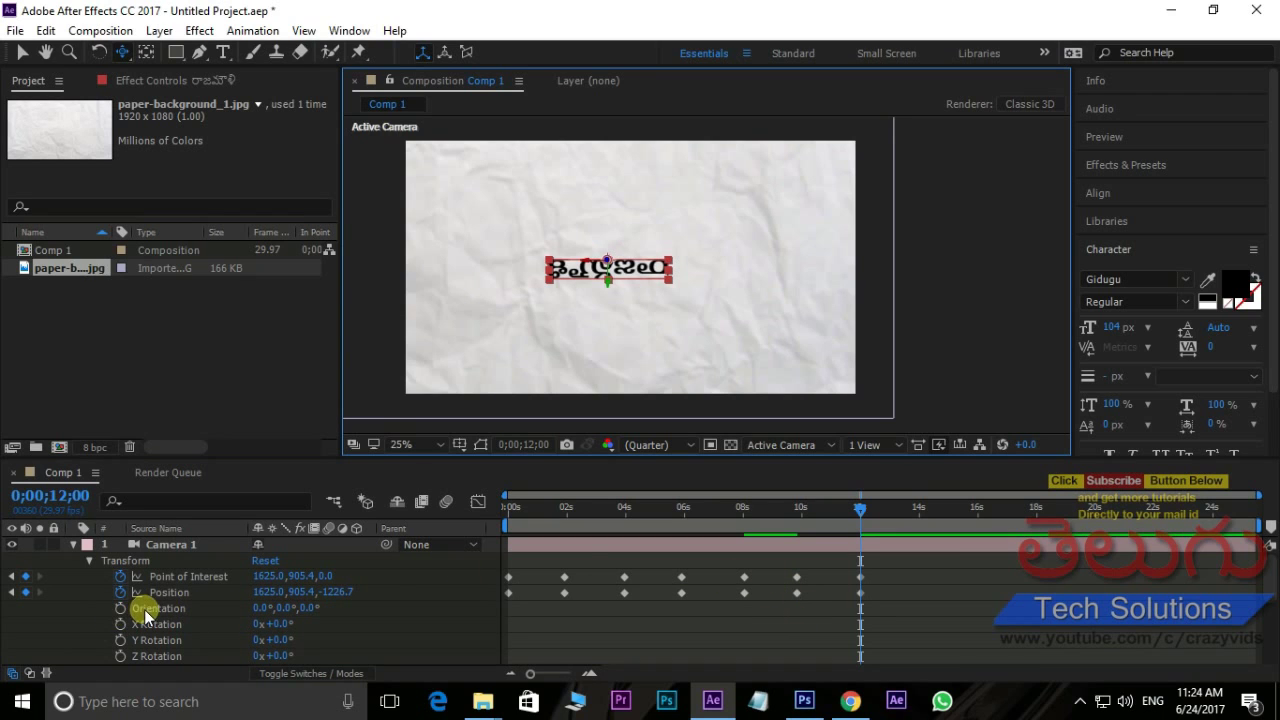
- Keyframe Camera 1's Z Orientation at 0° on 0;00;09;26 and 180° on 0;00;12;00, and recentre రాజమౌళి in the frame
left_click_drag(864, 511, 806, 531)
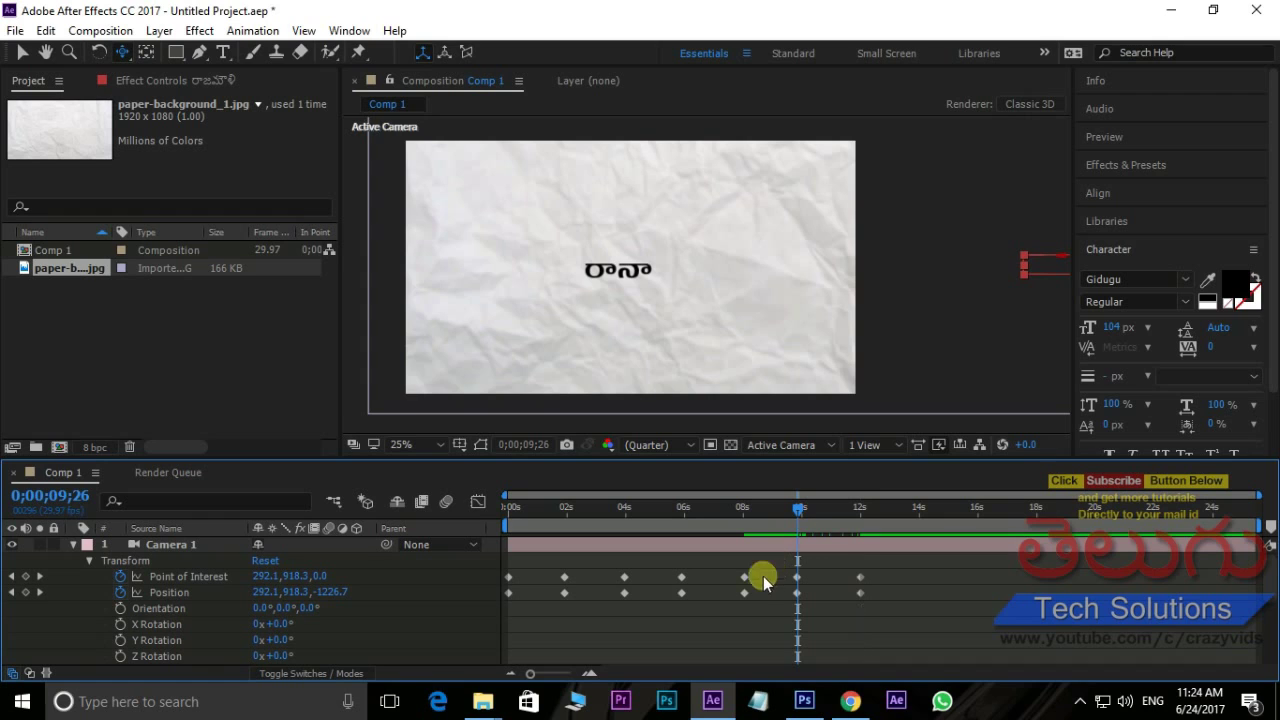
left_click(120, 609)
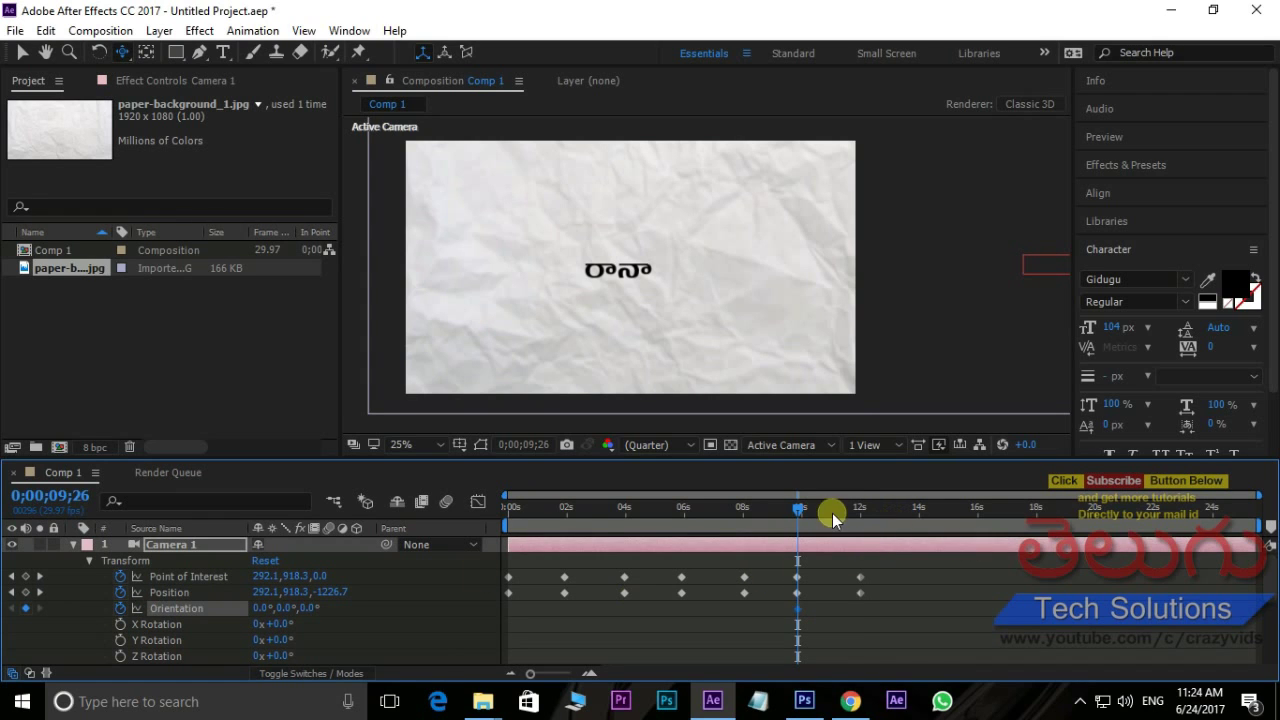
left_click_drag(798, 506, 856, 508)
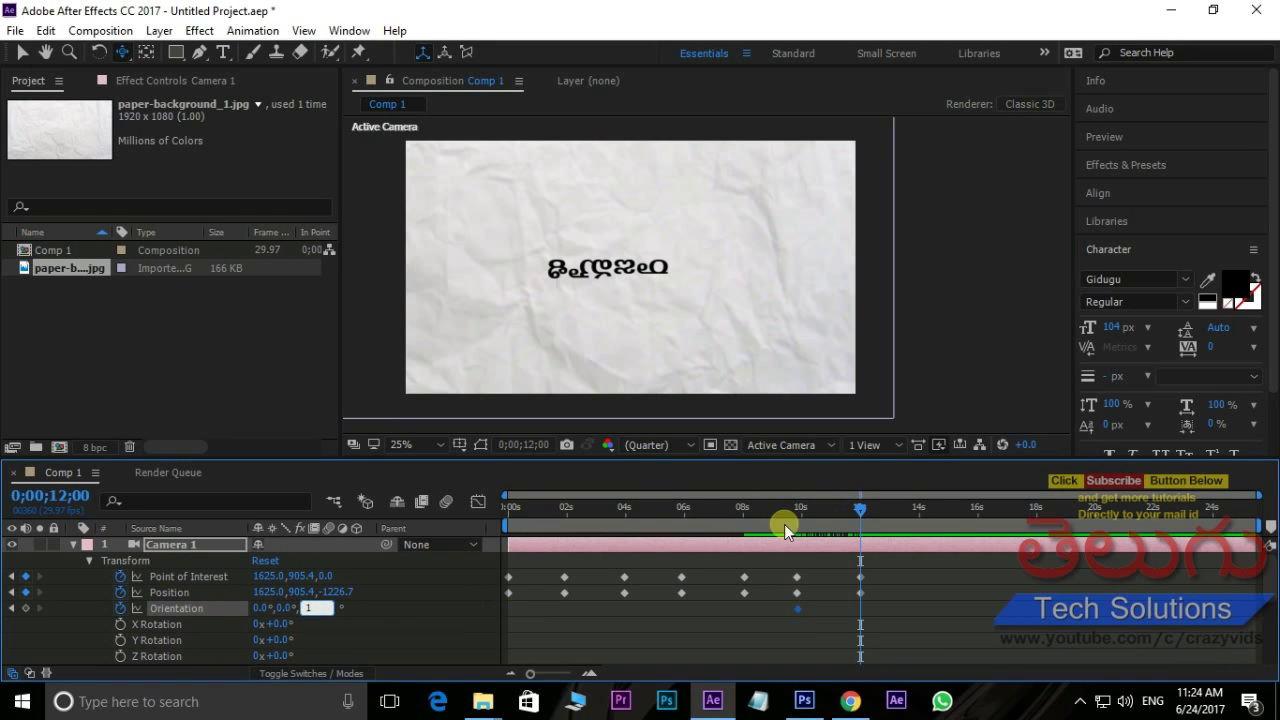
key("Return")
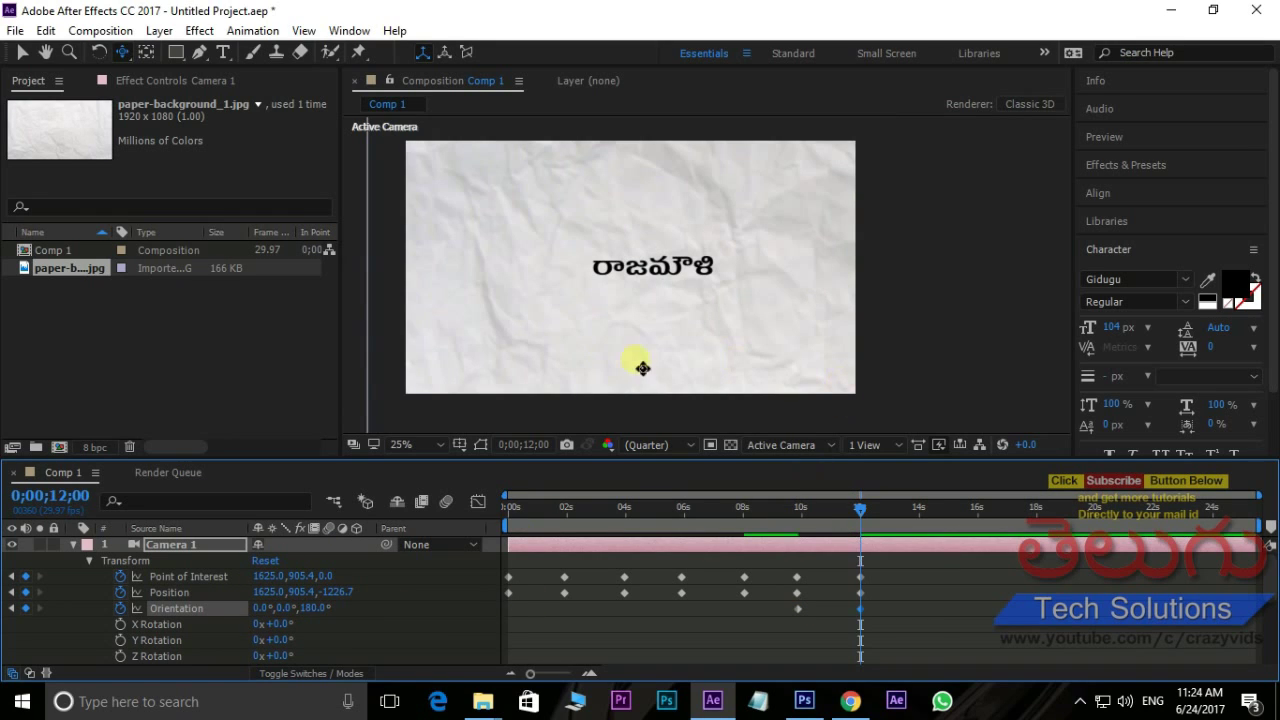
left_click_drag(677, 316, 647, 318)
- At 0;00;11;15, scale up the paper background layer until it covers the exposed corner of the rotating camera frame
scroll(666, 322, "down", 2)
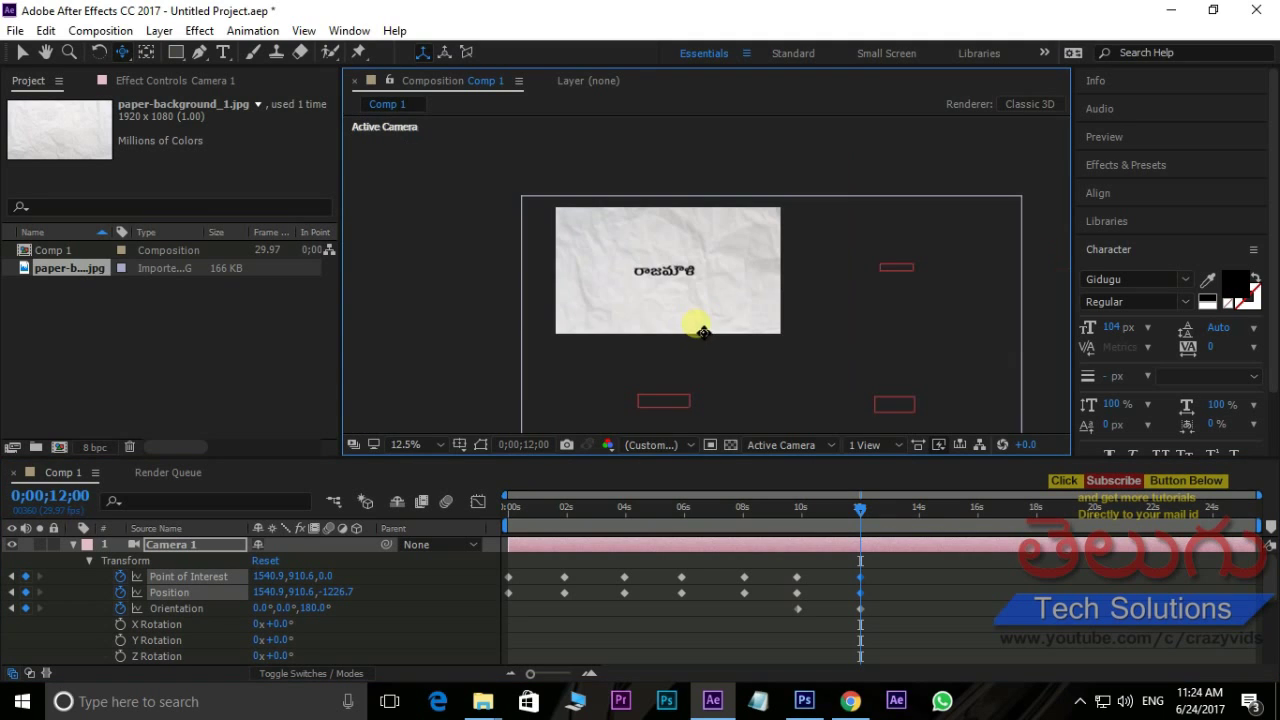
mouse_move(858, 512)
left_mouse_down()
mouse_move(752, 505)
mouse_move(823, 498)
mouse_move(814, 517)
mouse_move(846, 515)
left_mouse_up()
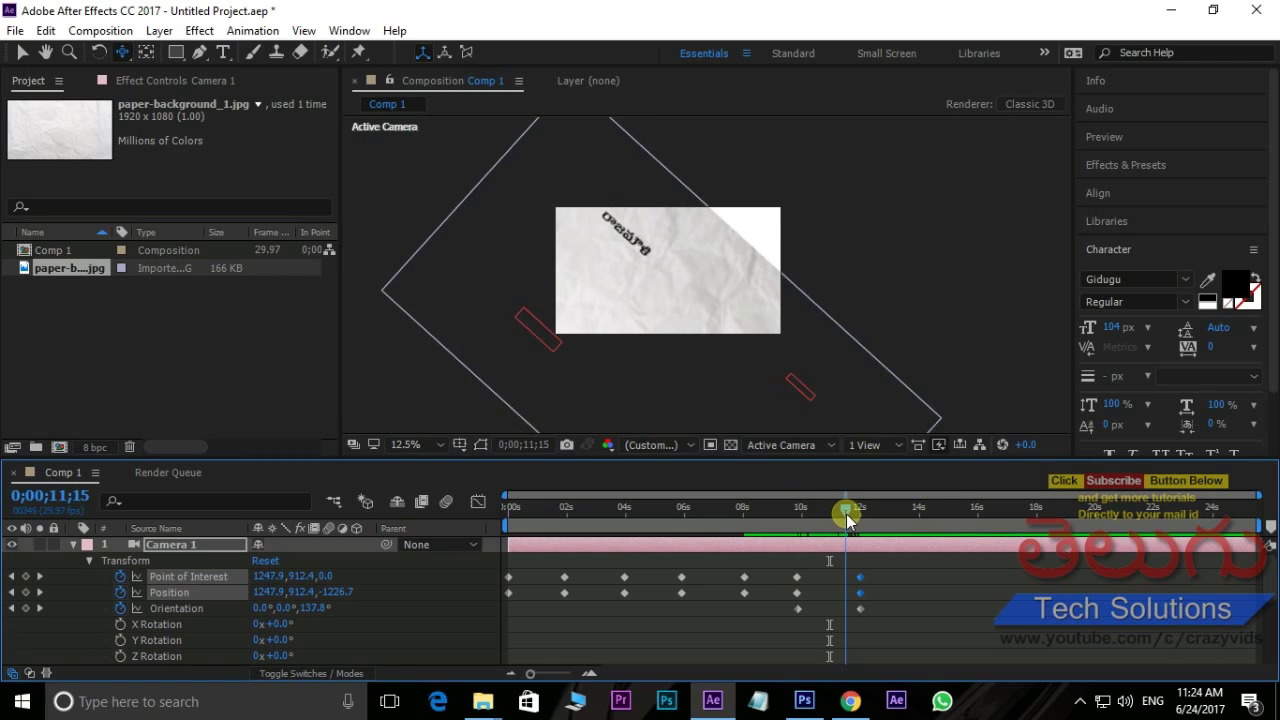
left_click(22, 52)
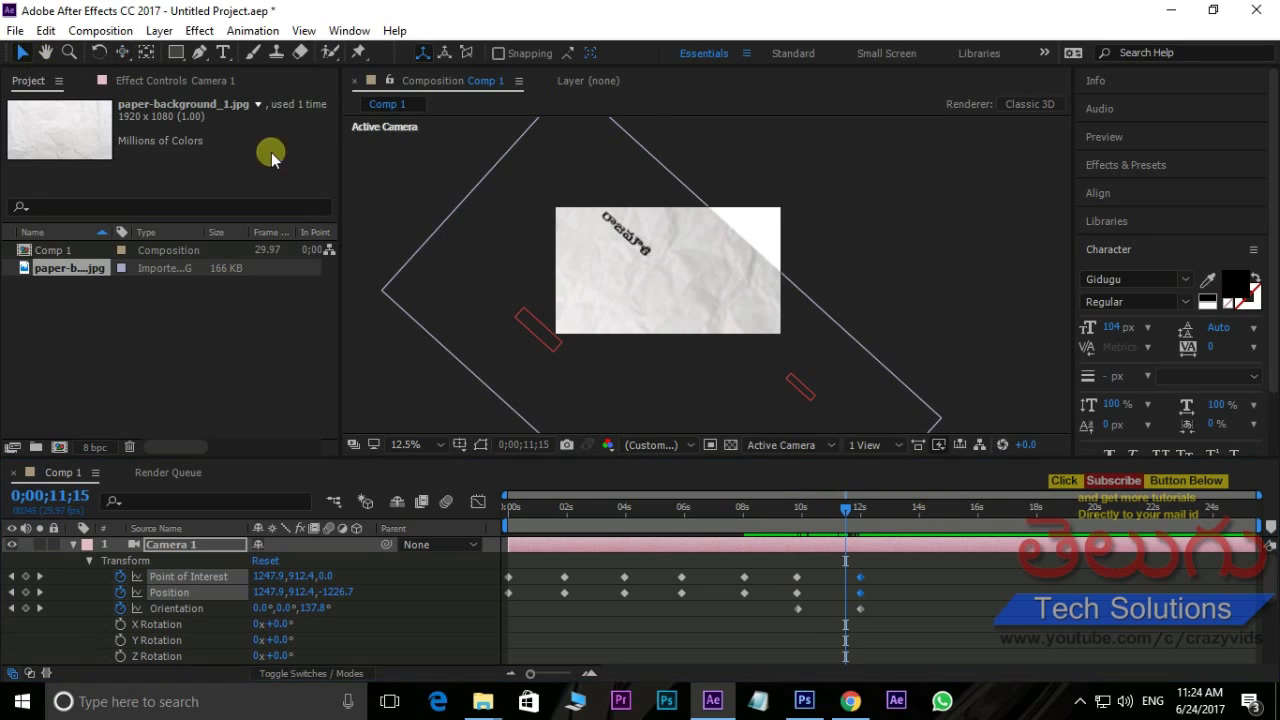
left_click(870, 360)
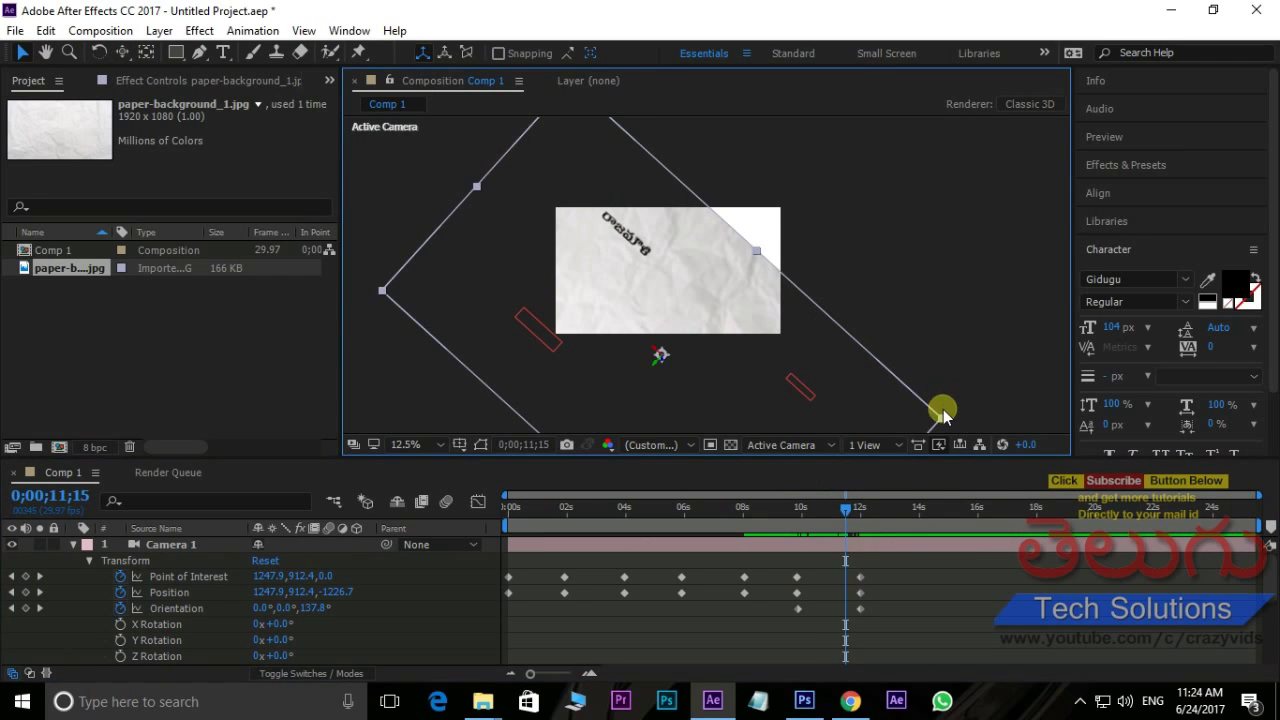
left_click_drag(942, 420, 1108, 366)
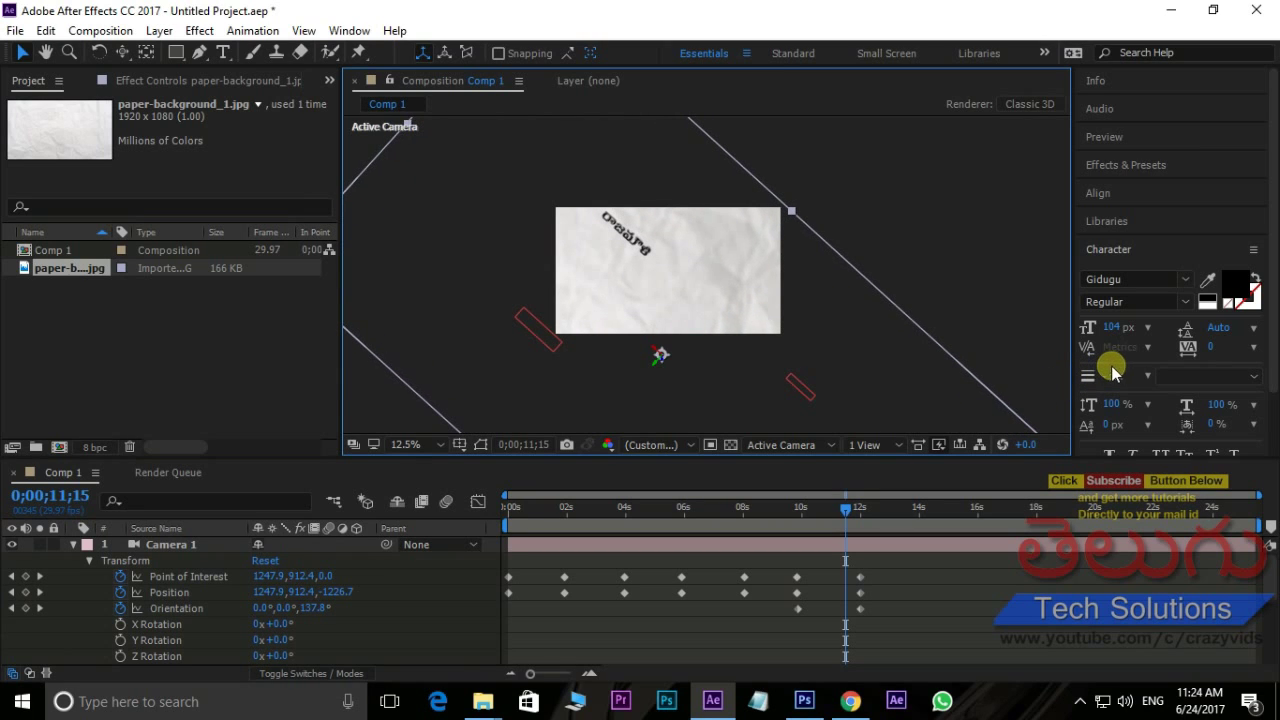
- At 0;00;11;12, enlarge the paper background slightly more to cover the camera frame
mouse_move(846, 503)
left_mouse_down()
mouse_move(829, 506)
mouse_move(846, 506)
left_mouse_up()
scroll(800, 240, "down", 1)
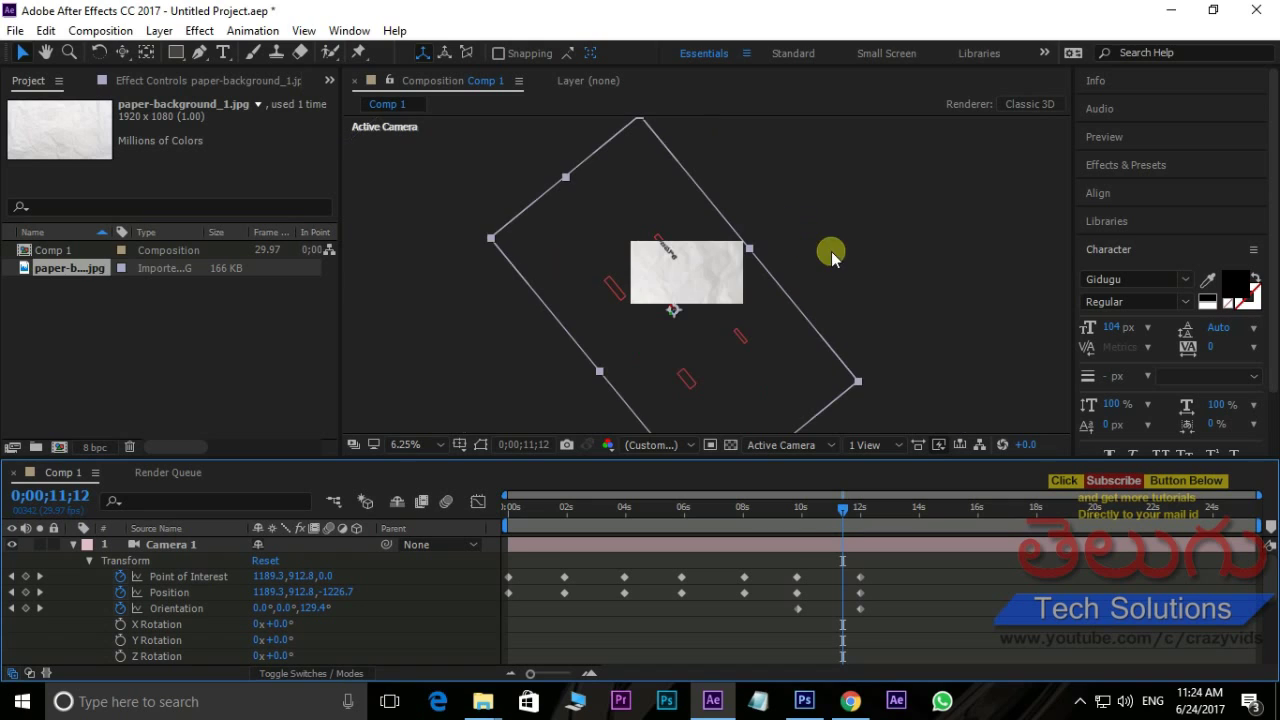
left_click_drag(862, 388, 880, 387)
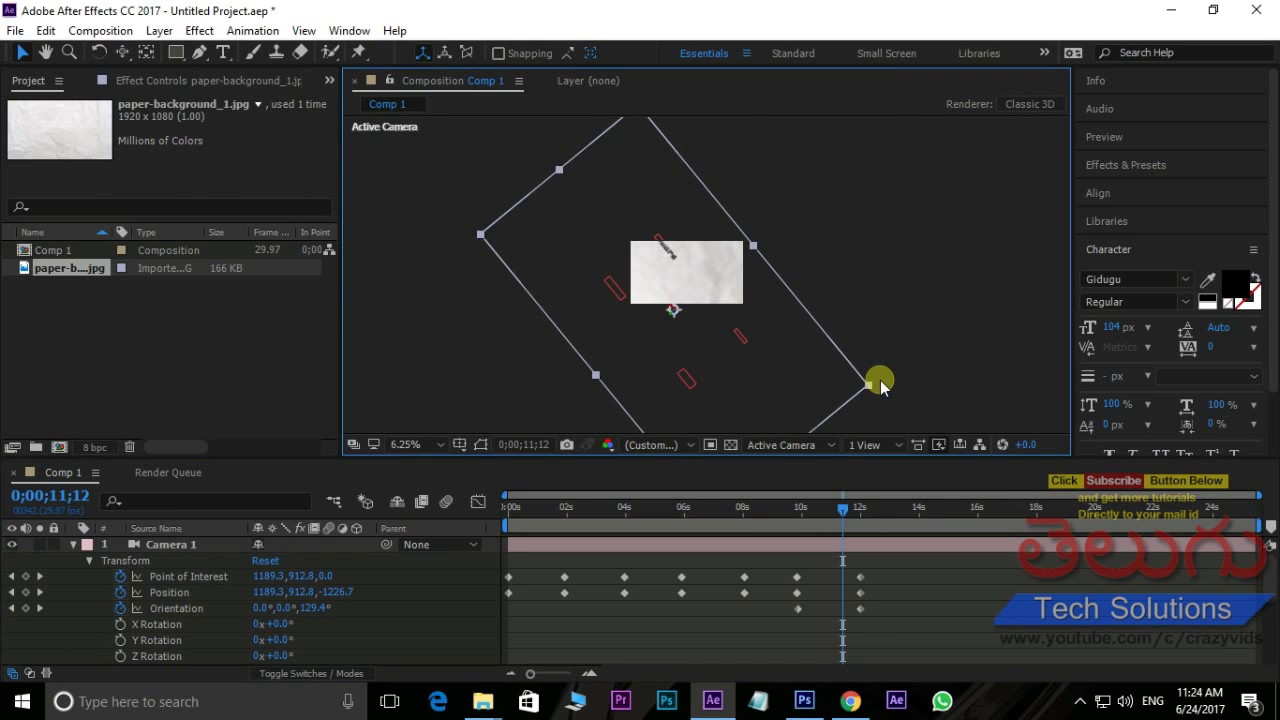
scroll(701, 211, "up", 1)
- Preview the camera move from the start of the composition up to అనుష్కా
mouse_move(842, 515)
left_mouse_down()
mouse_move(737, 517)
mouse_move(884, 520)
mouse_move(512, 507)
mouse_move(834, 496)
left_mouse_up()
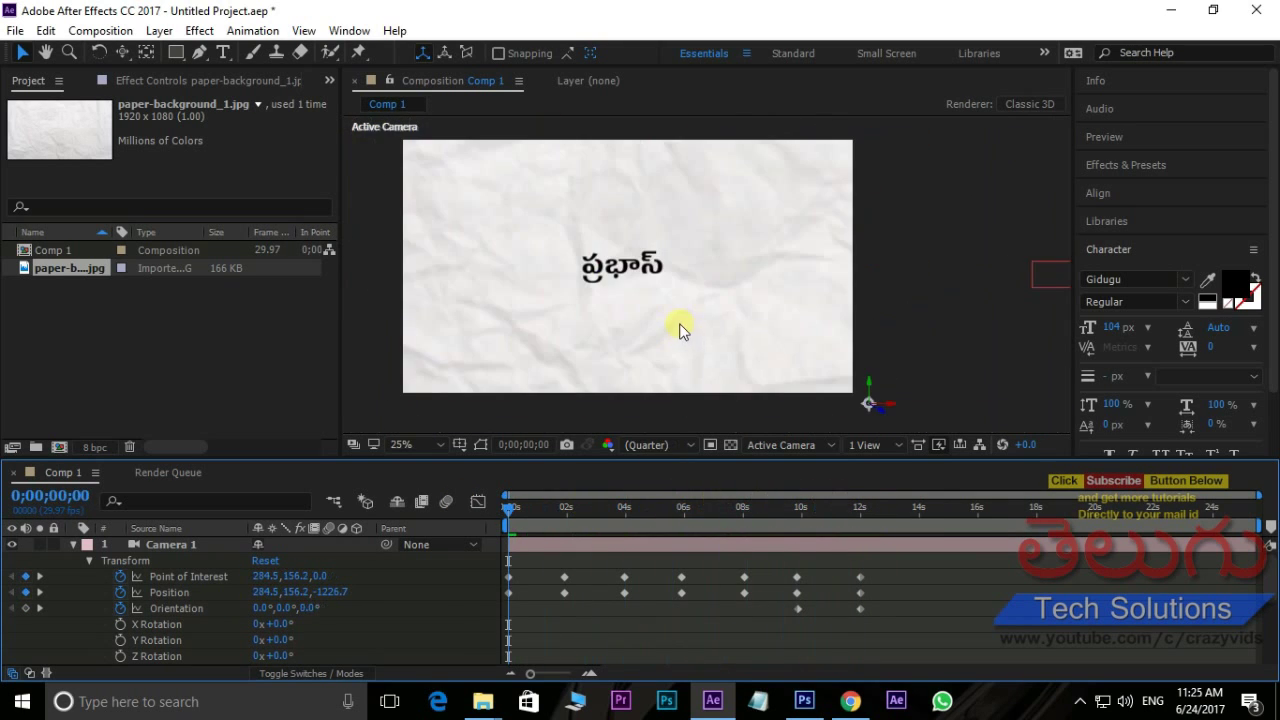
scroll(683, 328, "down", 1)
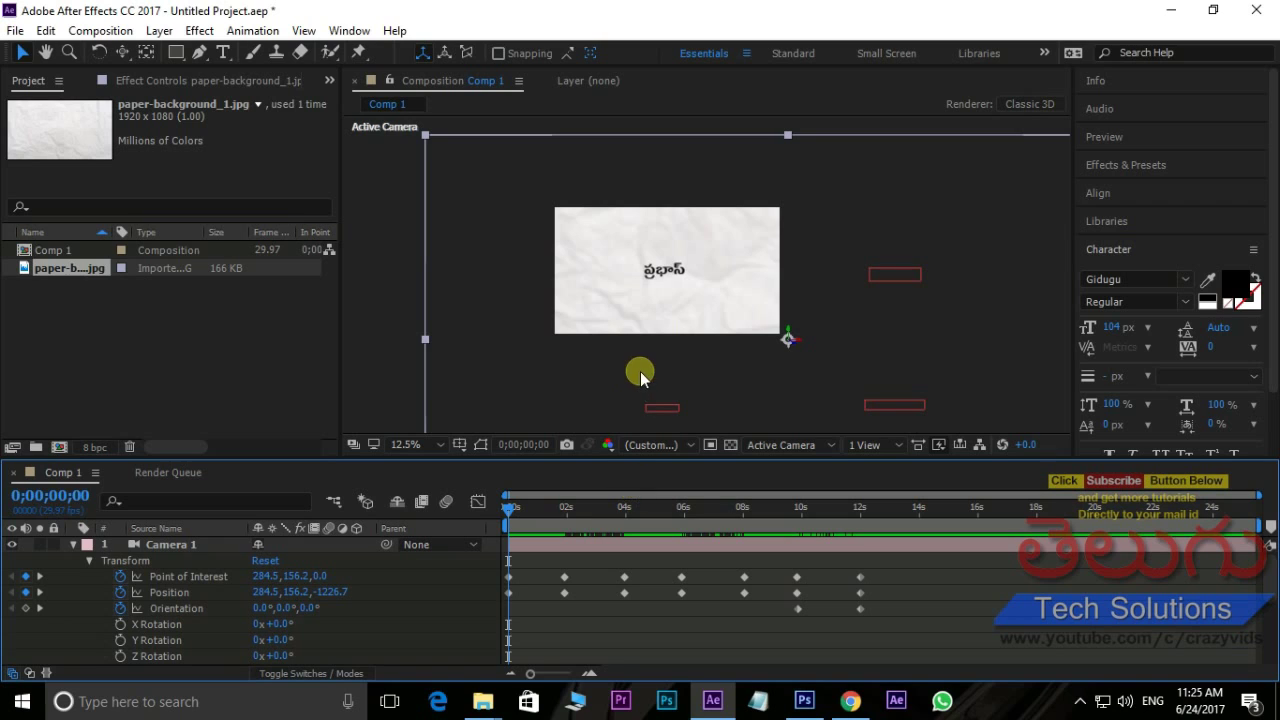
scroll(648, 332, "up", 1)
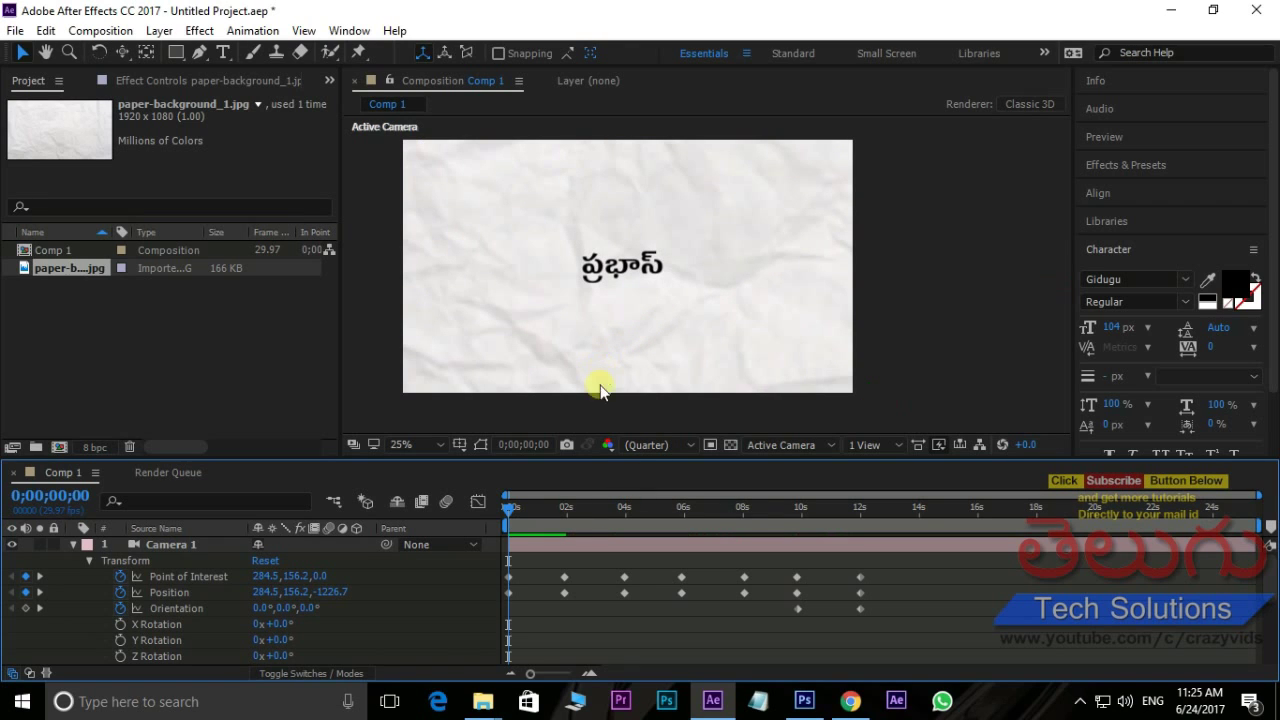
key("space")
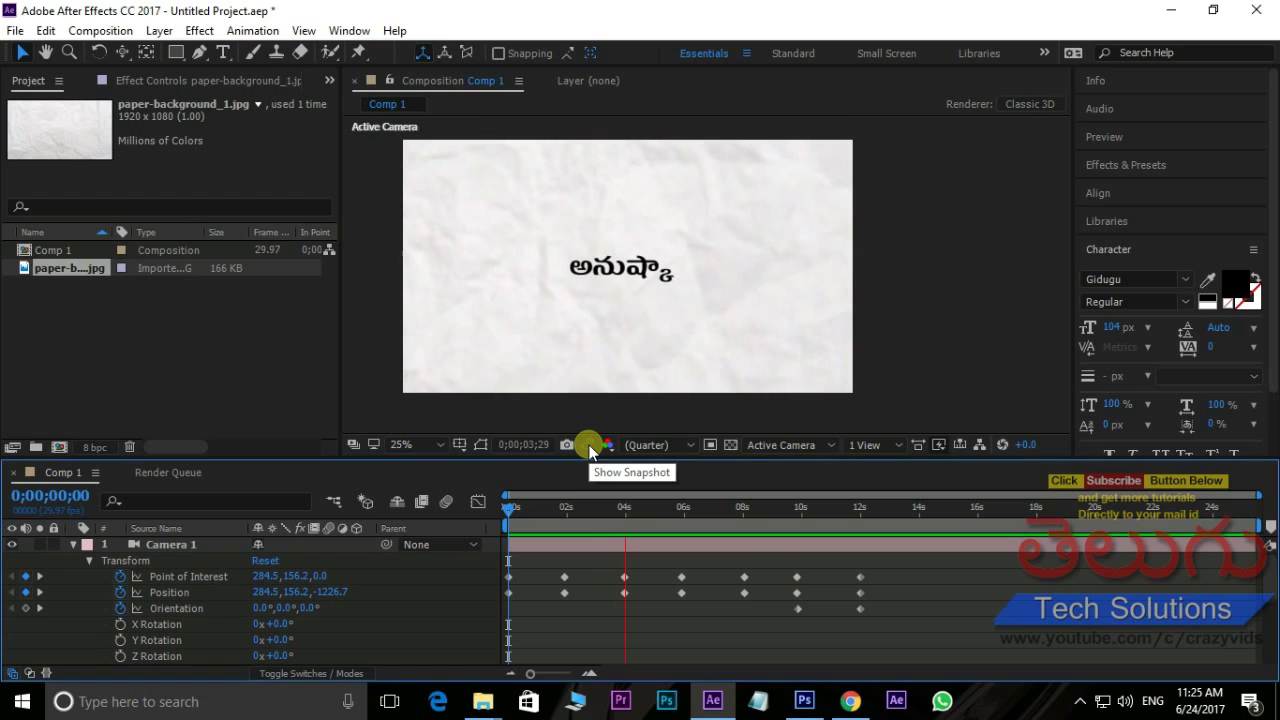
key("space")
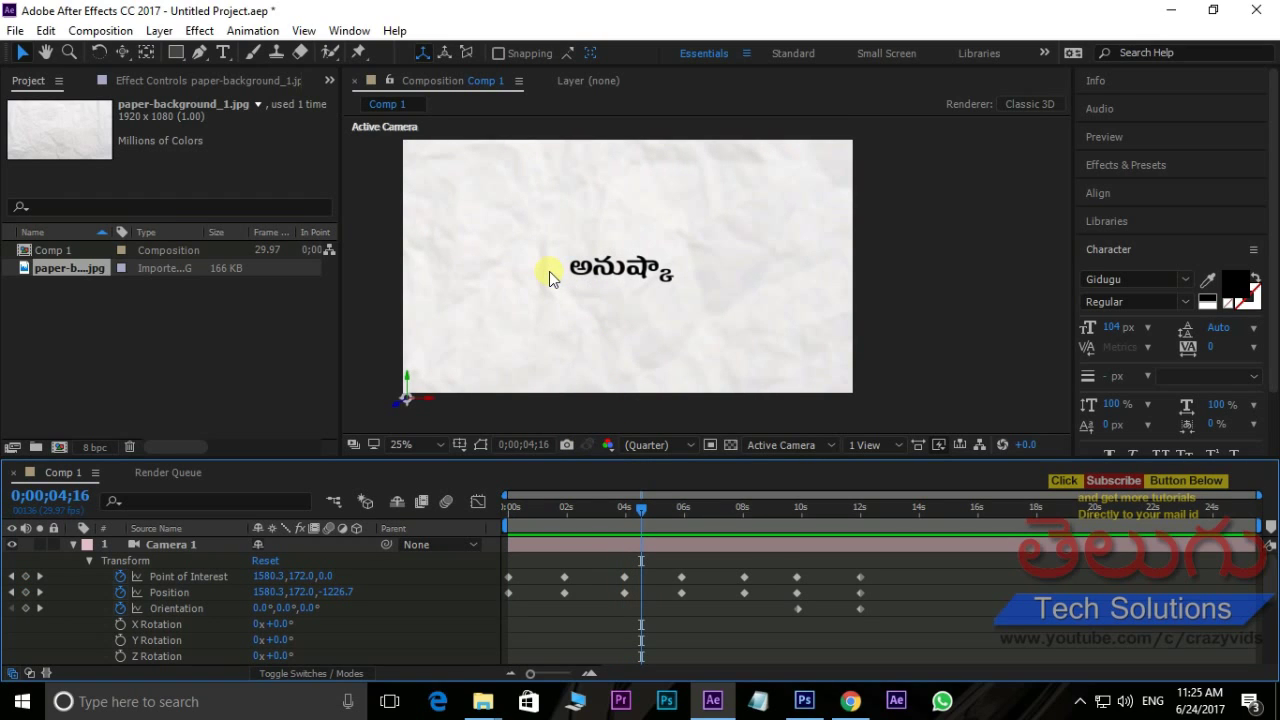
- Enable motion blur on the four text layers and for the composition
left_click(74, 545)
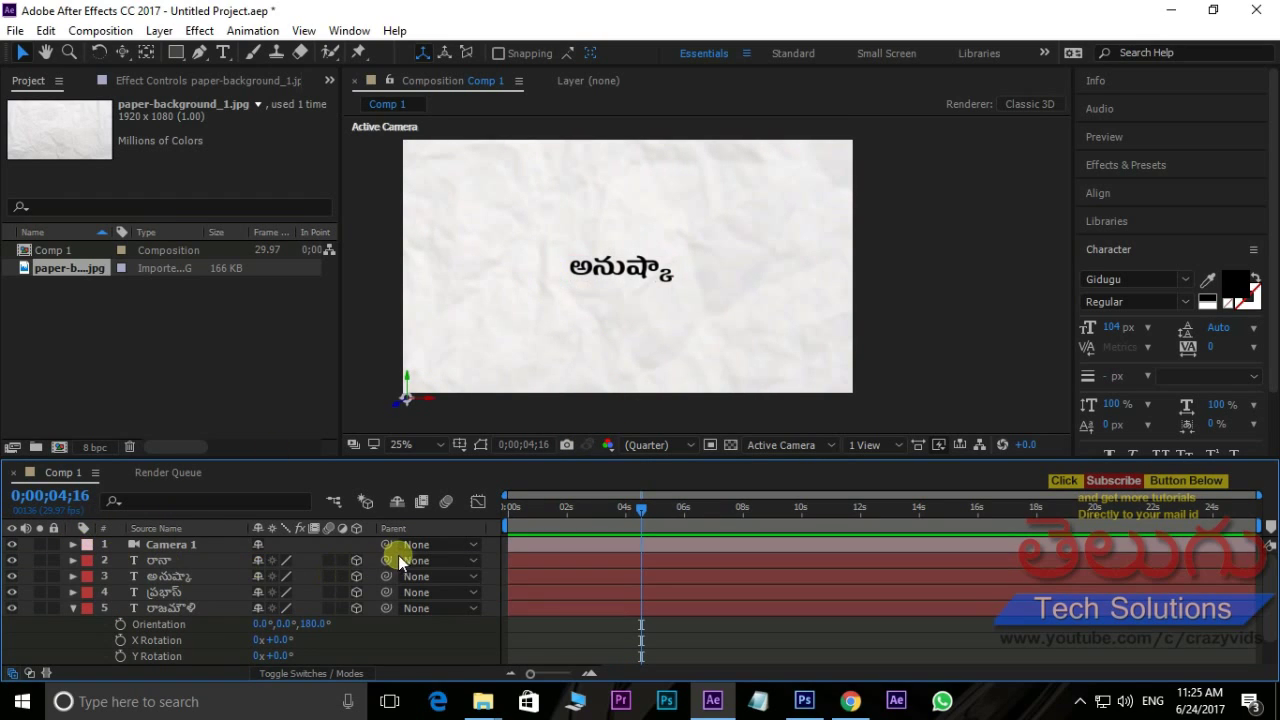
left_click_drag(328, 560, 331, 593)
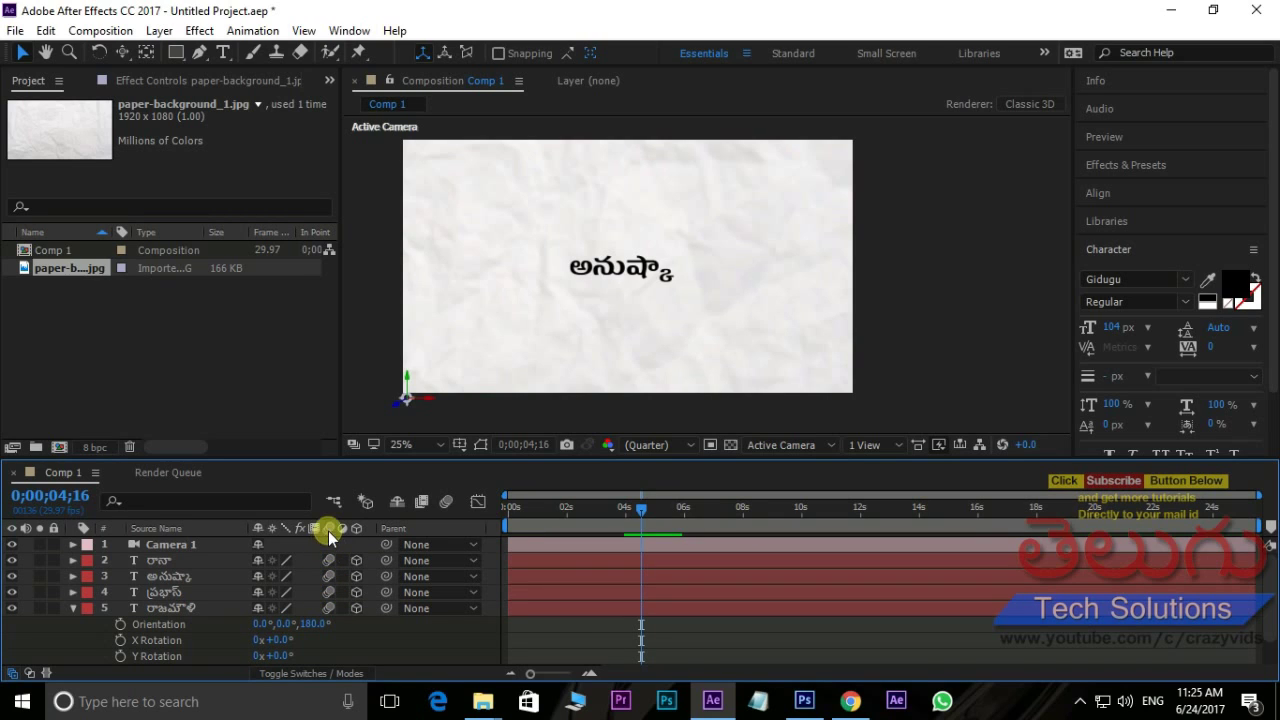
left_click(447, 497)
- Preview the motion-blurred camera move from 0;00;01;26
left_click(616, 510)
left_click_drag(604, 509, 559, 508)
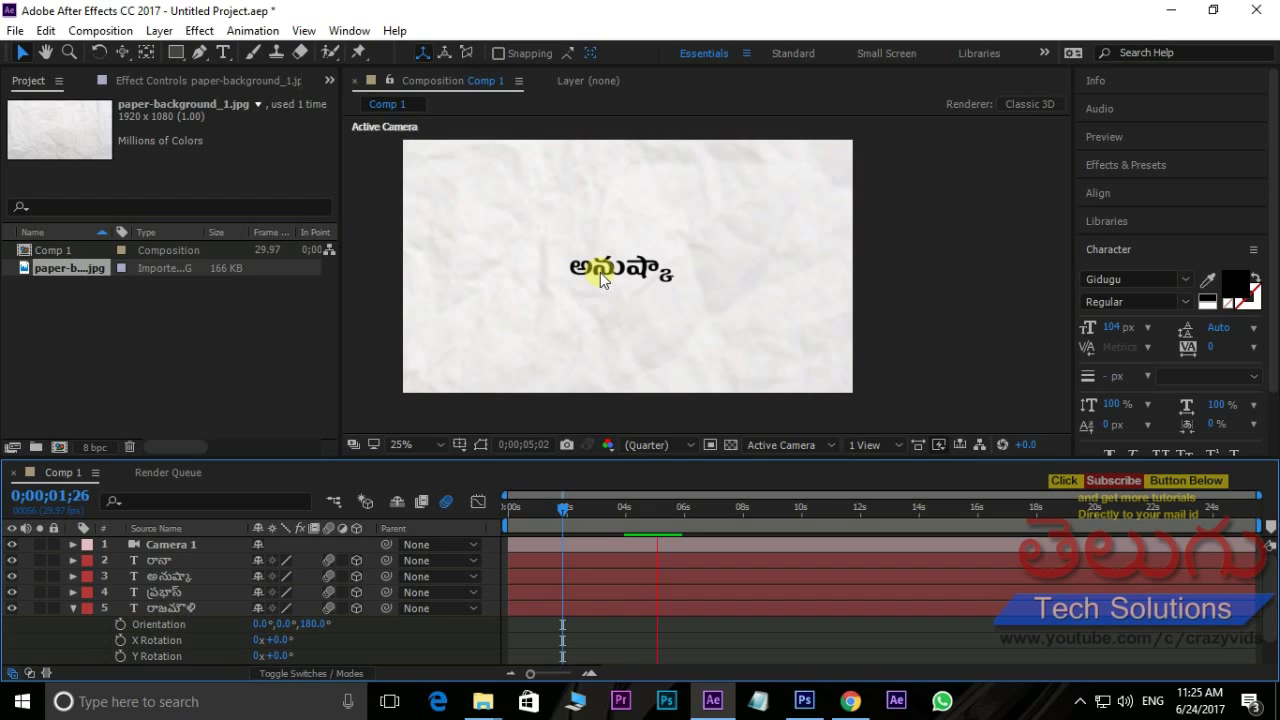
key("space")
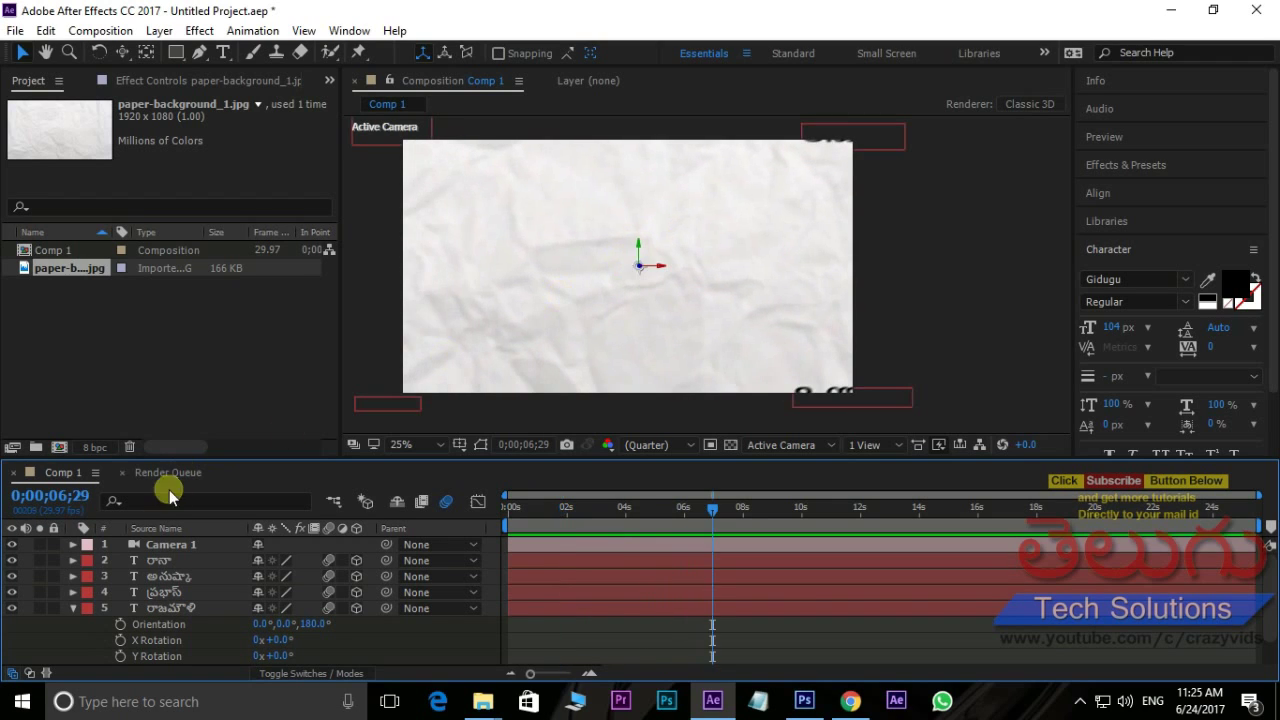
- Show only Camera 1's keyframed properties and return the current time to 0;00;00;00
left_click(162, 548)
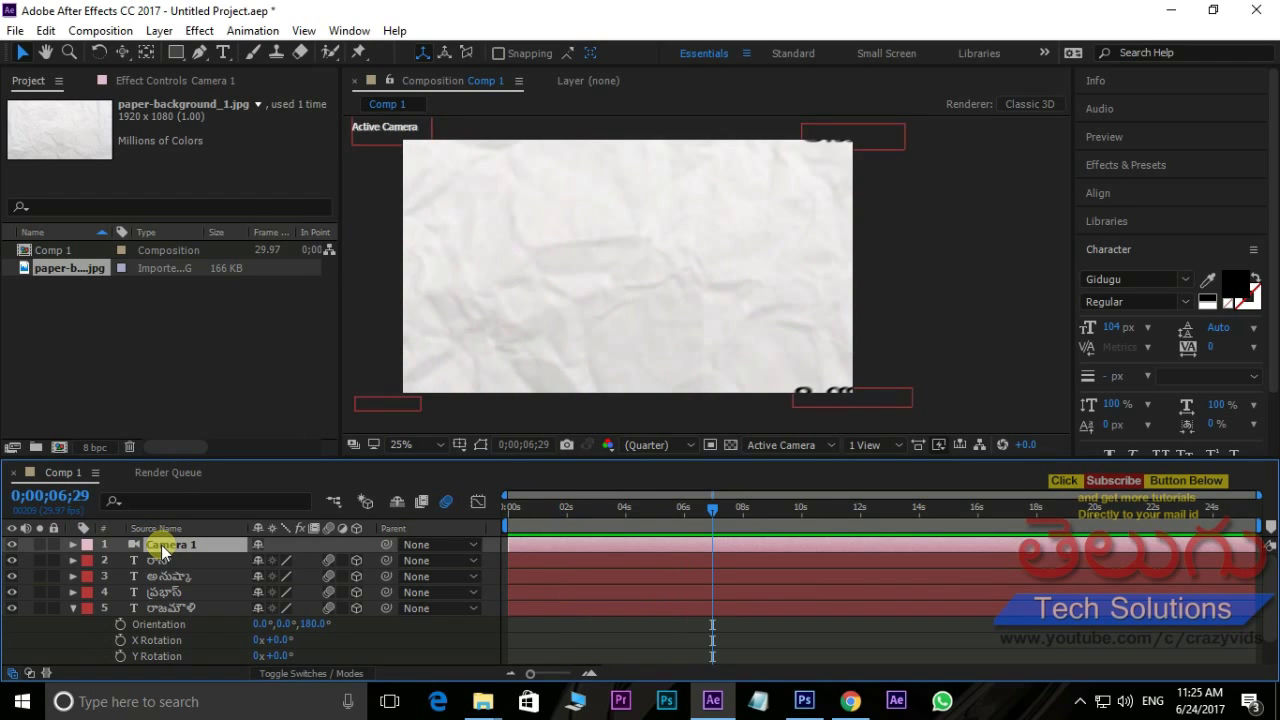
key("Return")
key("Return")
key("u")
left_click_drag(704, 504, 500, 511)
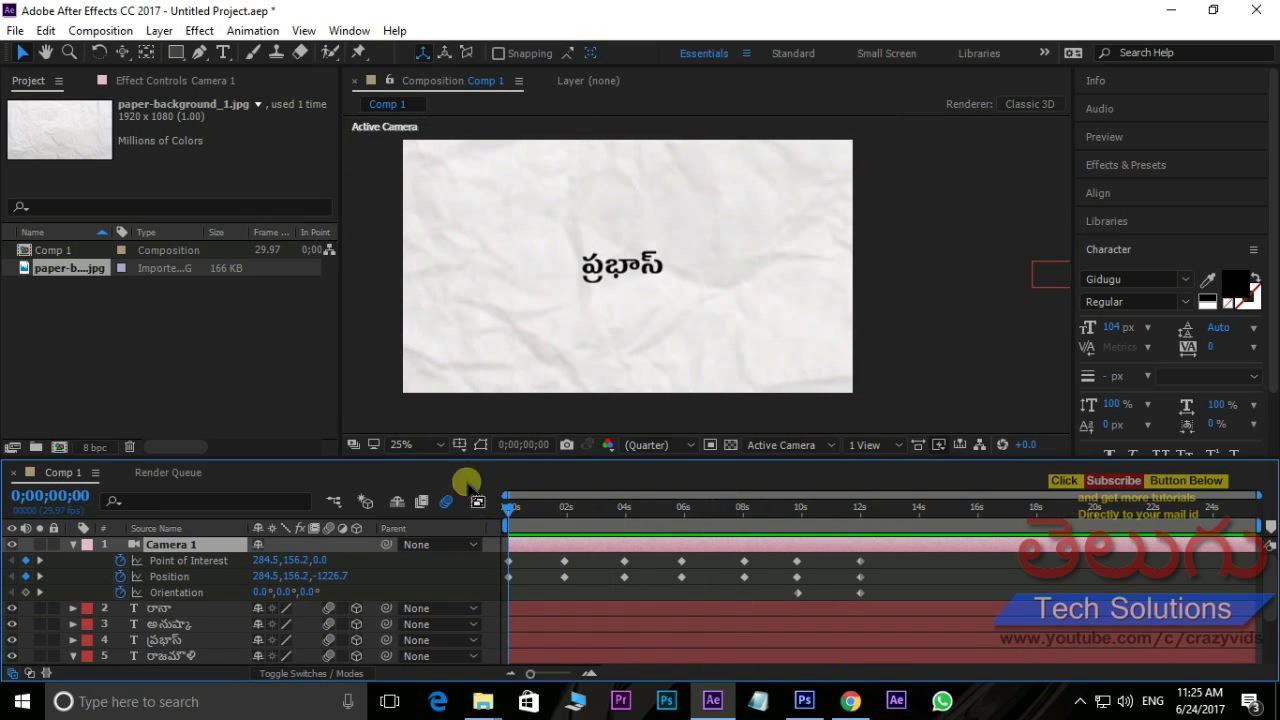
- Import bahubali.png from the Bahubali title folder as footage
double_click(157, 345)
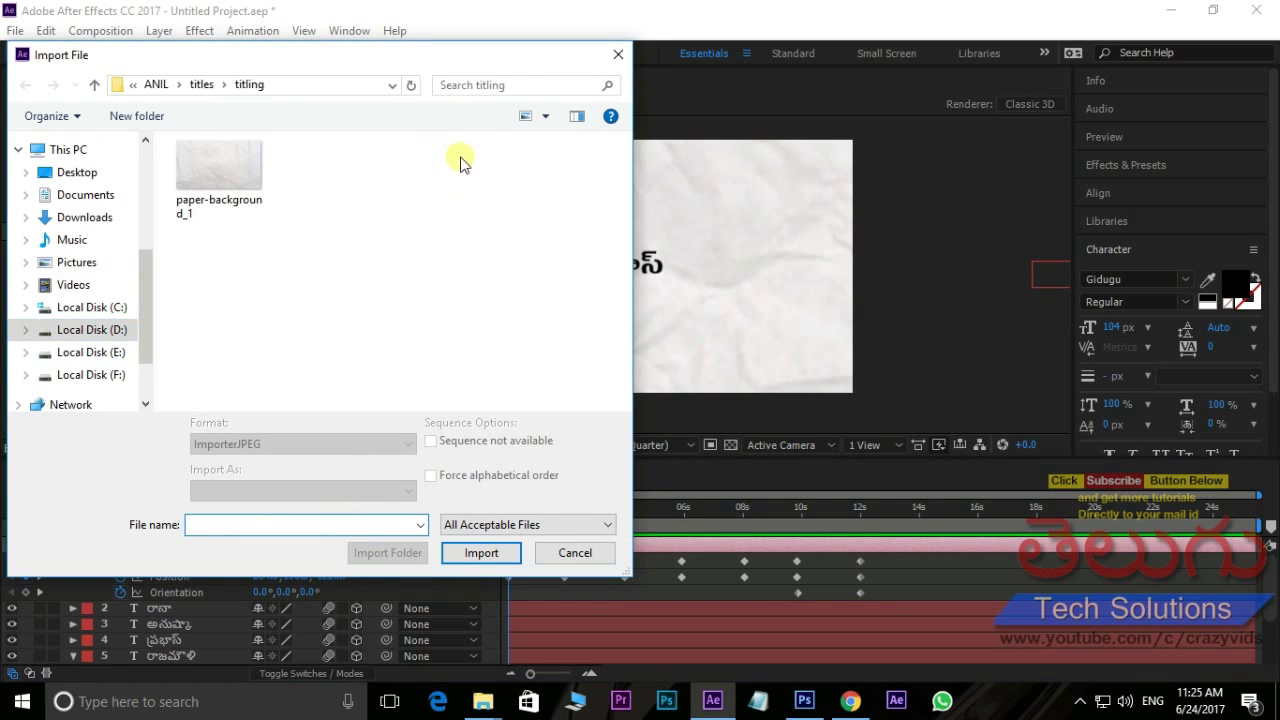
left_click(95, 86)
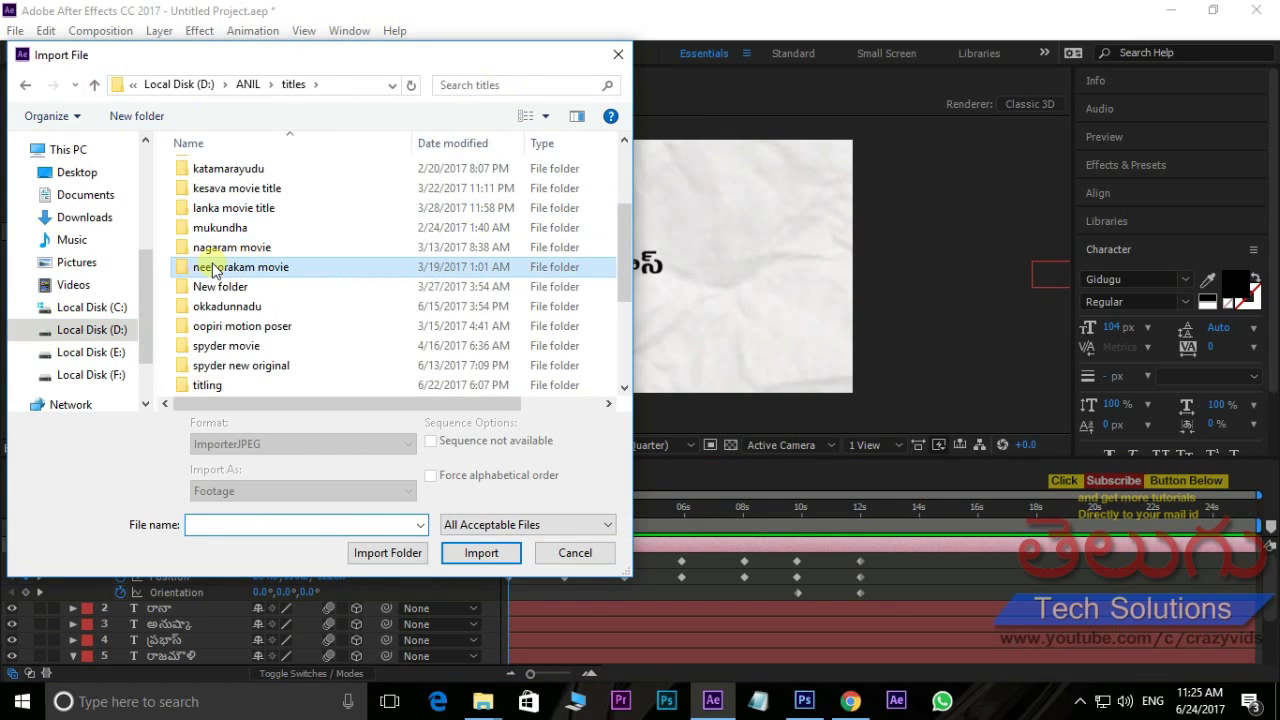
scroll(212, 271, "up", 3)
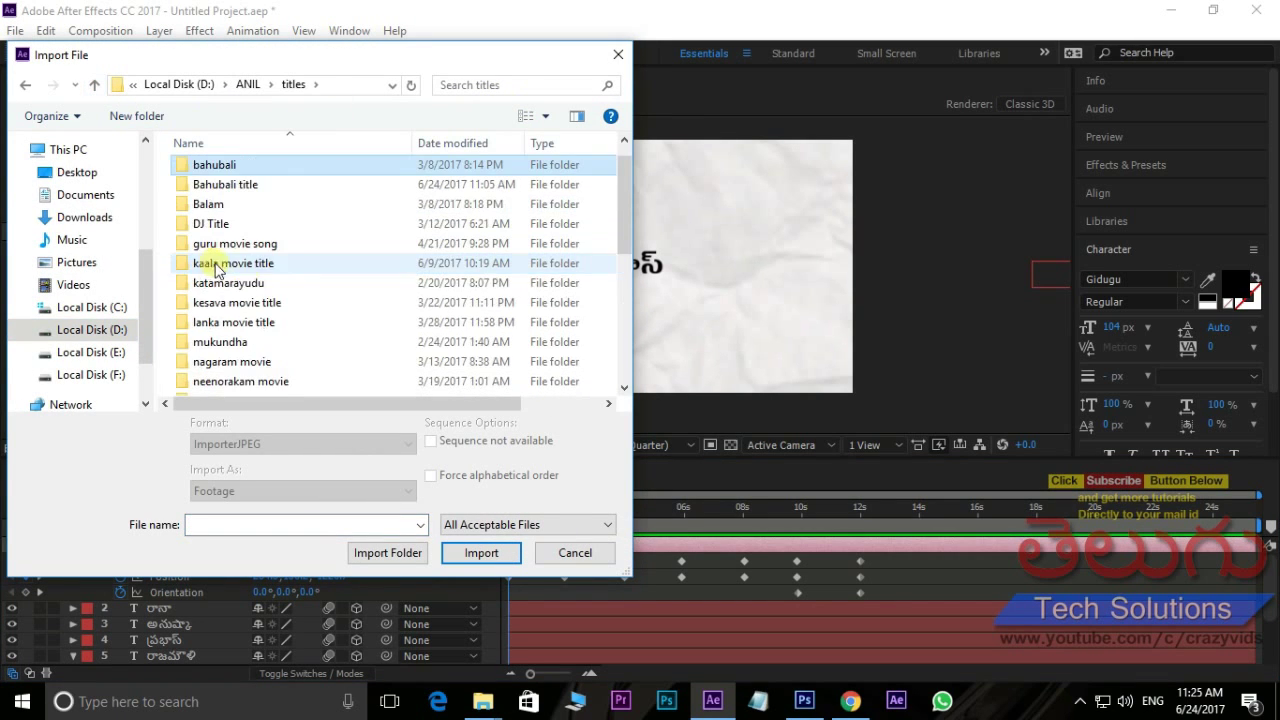
double_click(225, 188)
scroll(460, 258, "down", 1)
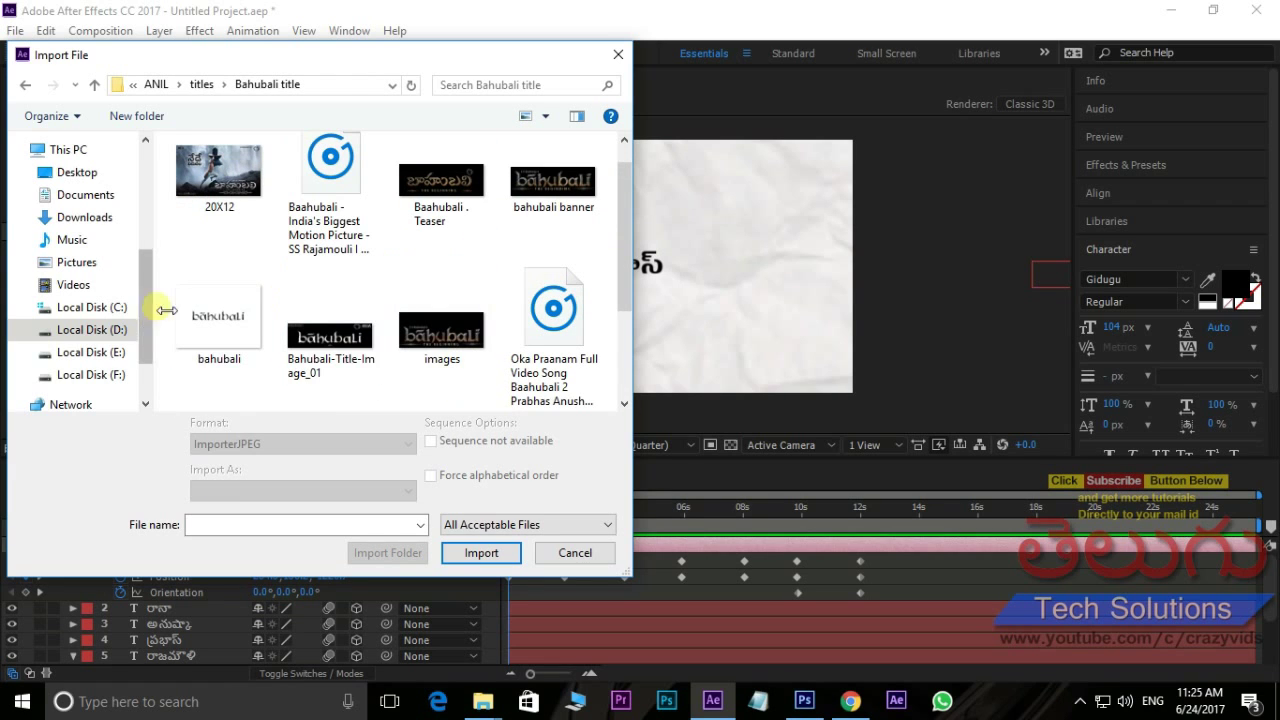
left_click(252, 322)
left_click(481, 553)
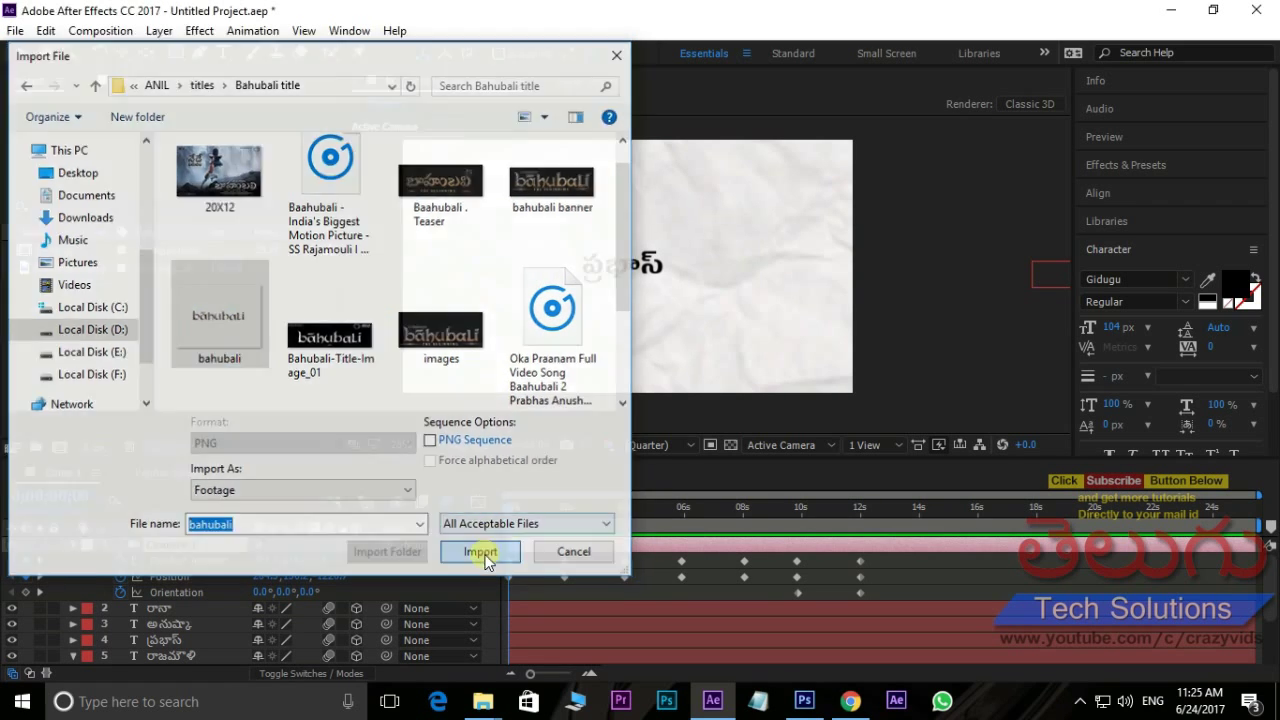
- Add bahubali.png to Comp 1 and scale it down to fit within the paper background
left_click_drag(30, 249, 640, 293)
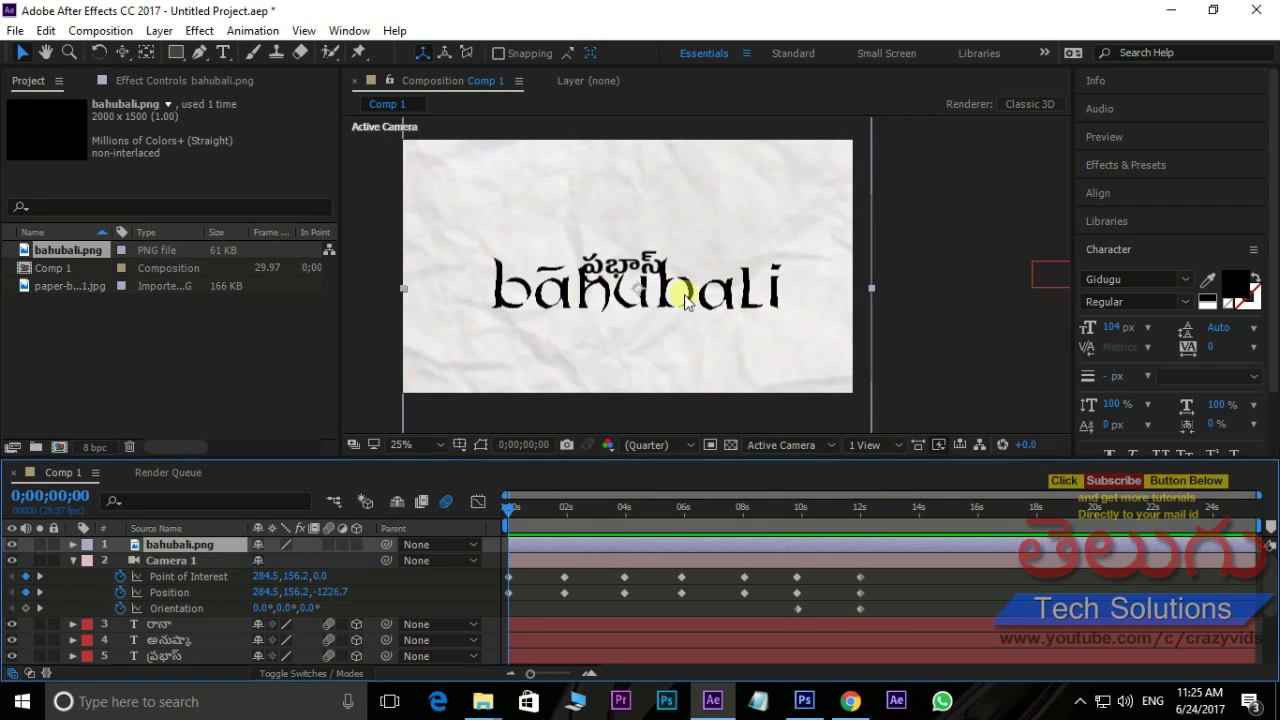
scroll(721, 277, "down", 1)
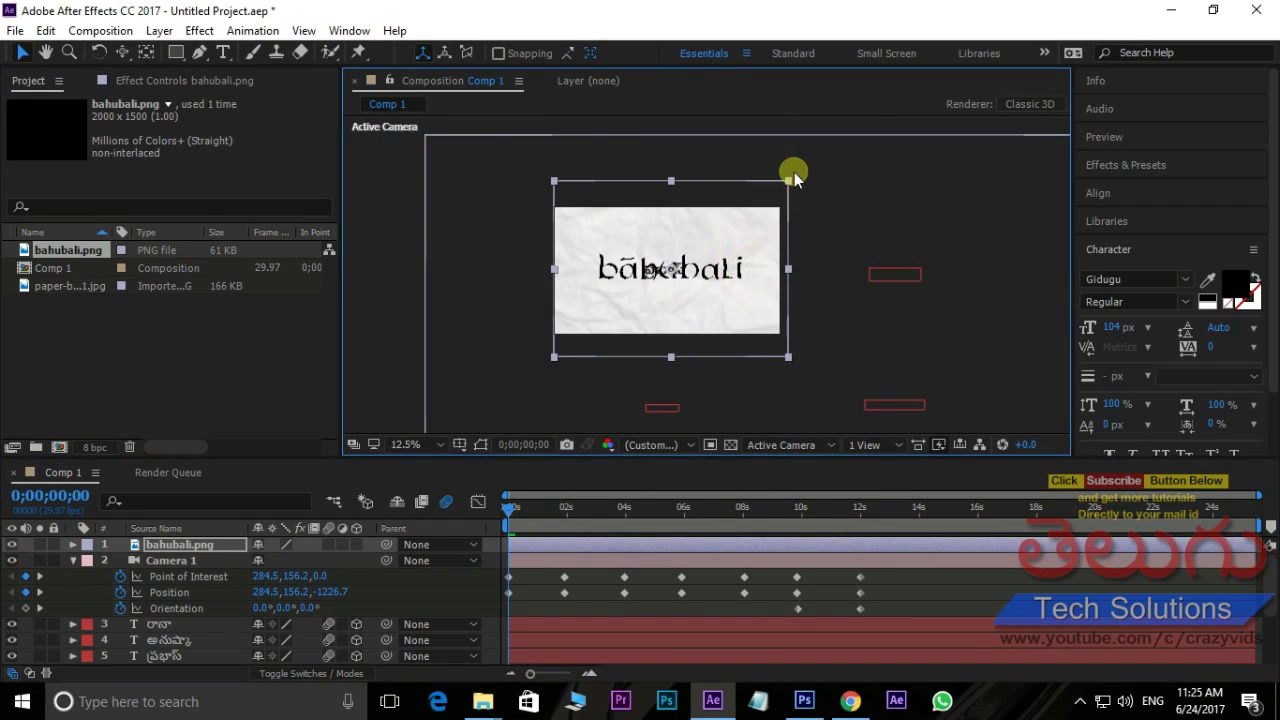
left_click_drag(789, 181, 760, 220)
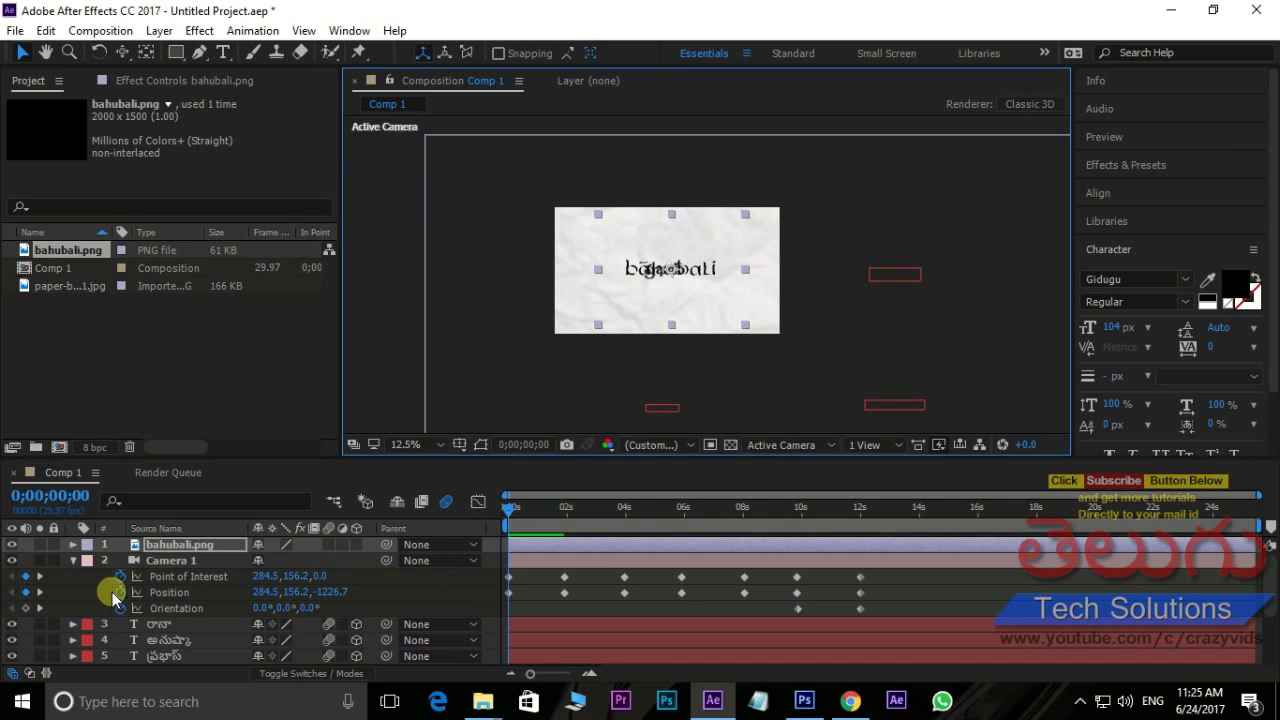
- Hide Camera 1 and place the bahubali.png layer directly beneath it in the layer stack
left_click(12, 561)
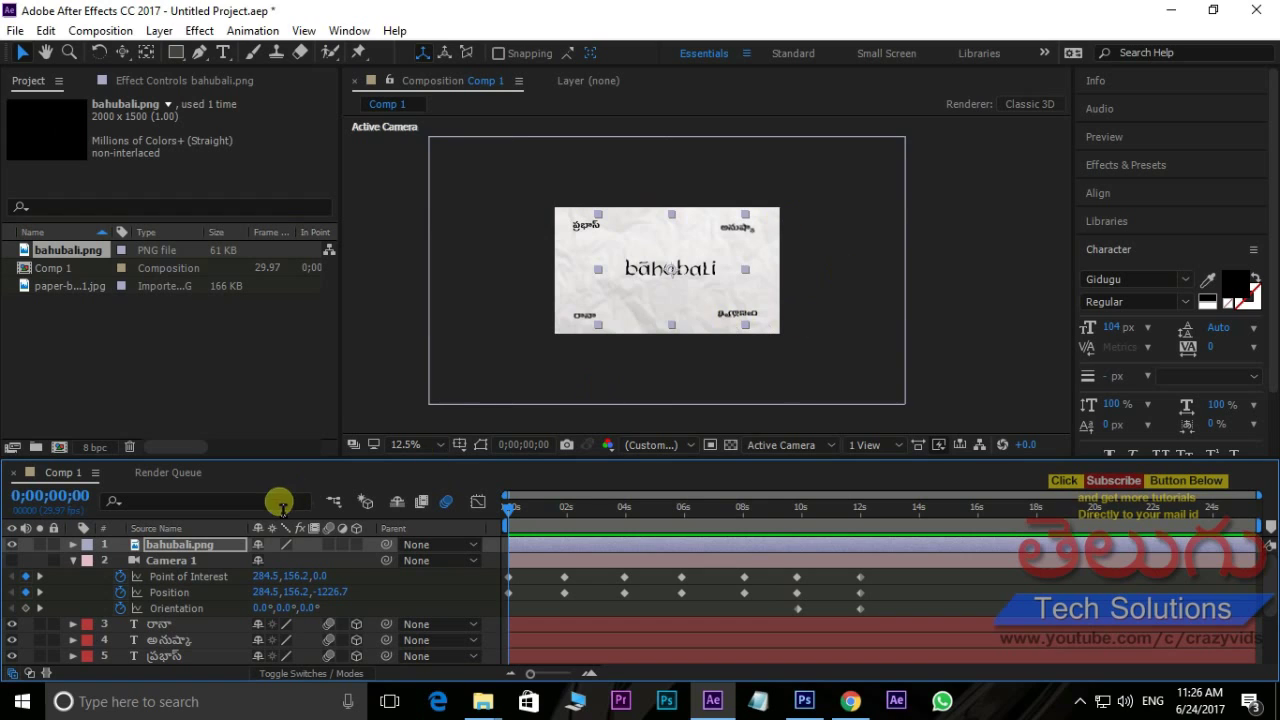
left_click_drag(175, 545, 172, 610)
scroll(665, 295, "up", 1)
key("space")
left_click_drag(708, 308, 758, 296)
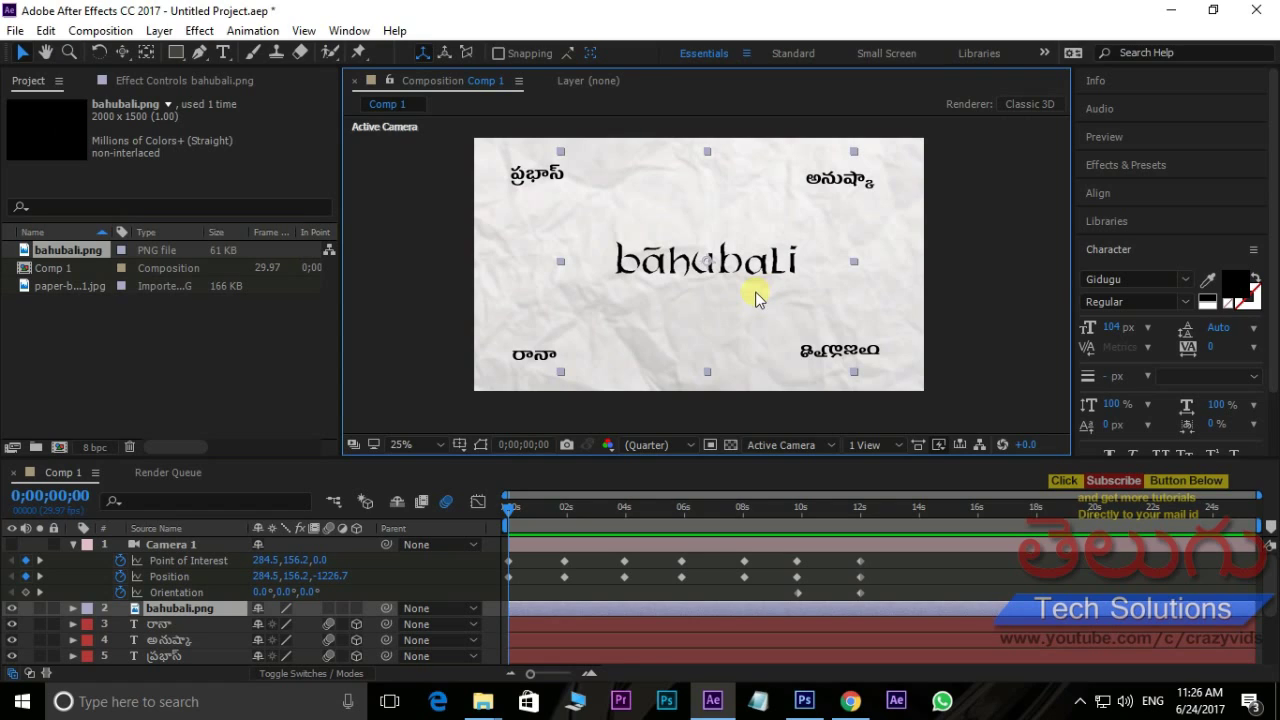
- Make the bahubali.png layer start at about 12 seconds and scale the title down slightly more
left_click_drag(540, 607, 893, 612)
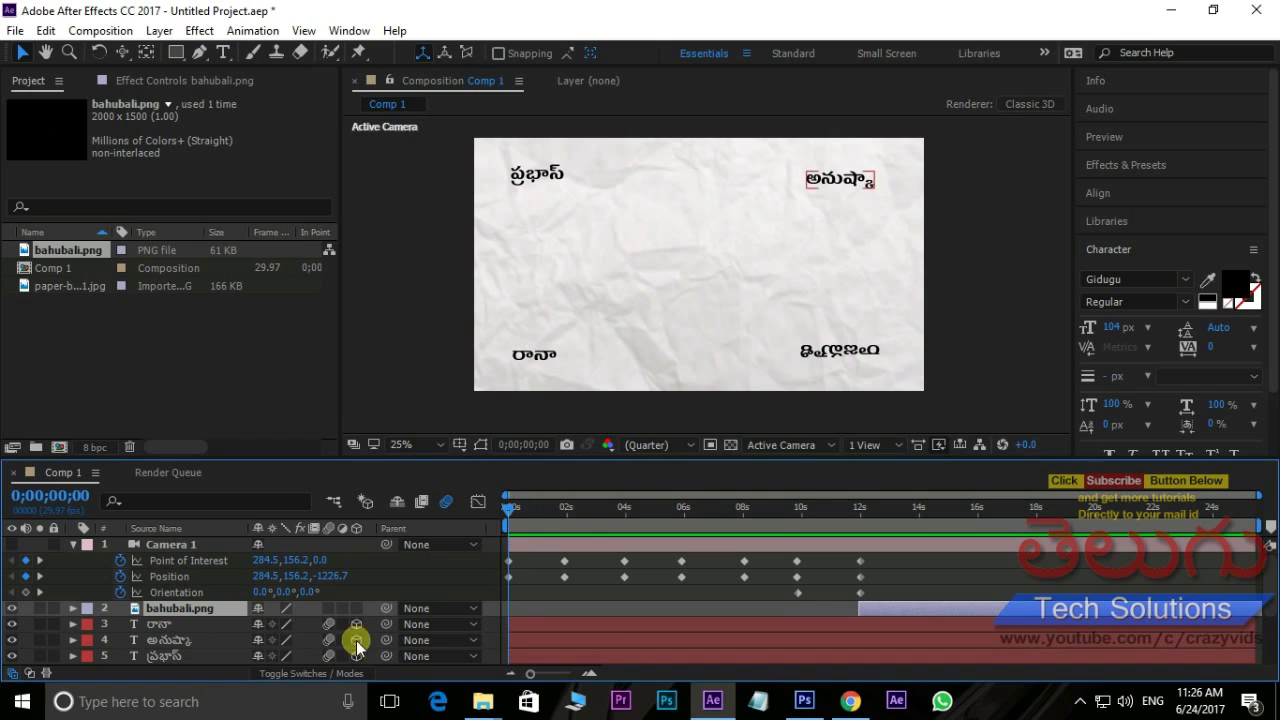
left_click_drag(507, 508, 862, 523)
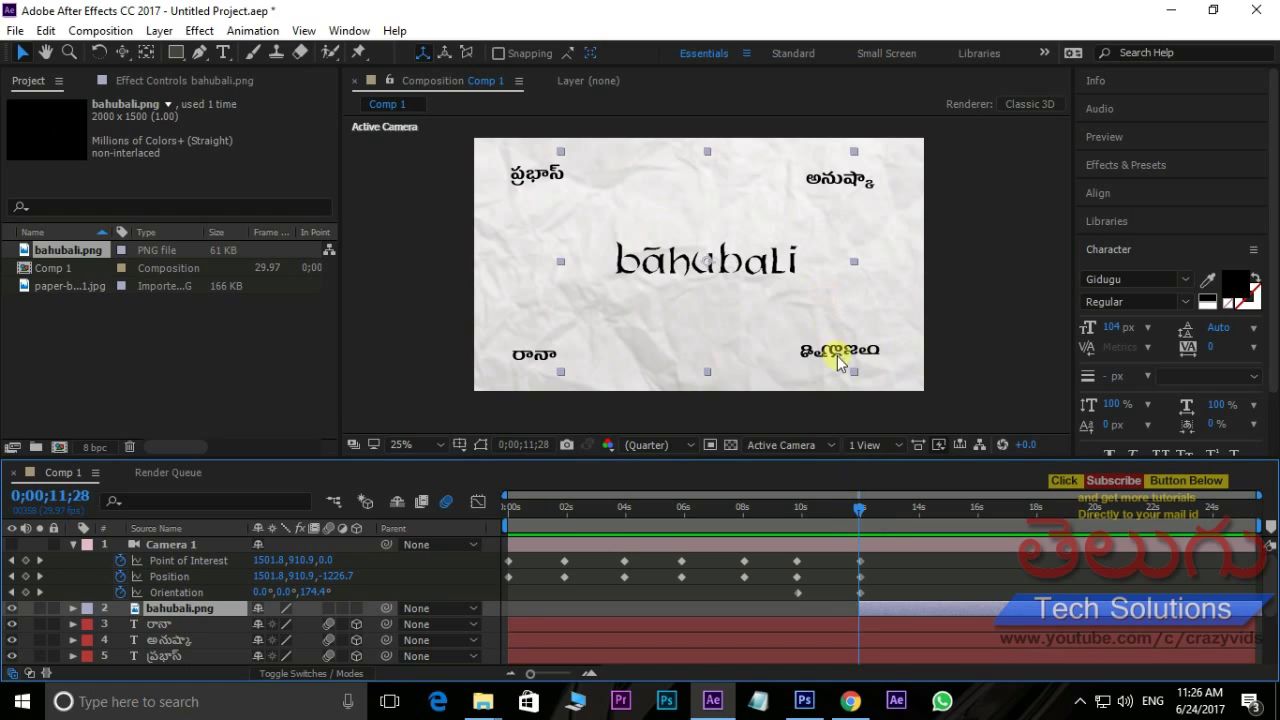
left_click_drag(854, 371, 839, 366)
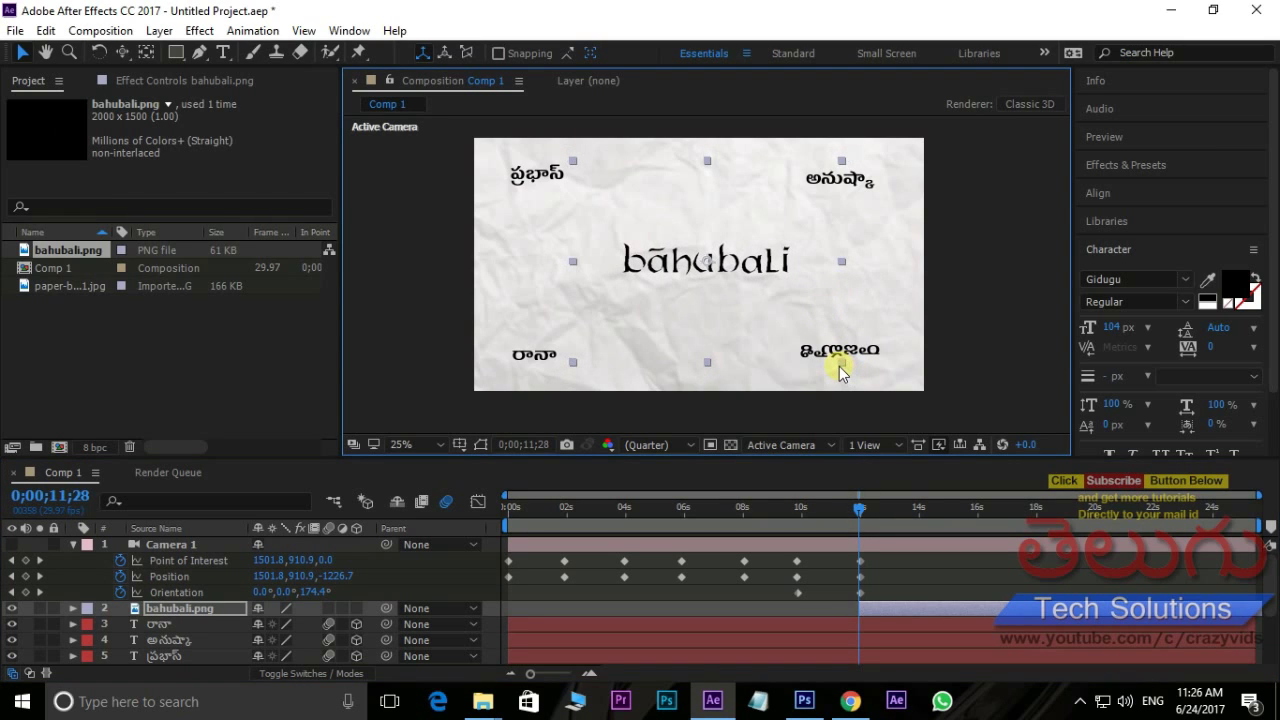
- With Camera 1 visible at 0;00;12;00, make bahubali.png a 3D layer and shift it slightly away from రాజమౌళి
left_click(857, 515)
left_click_drag(857, 515, 866, 514)
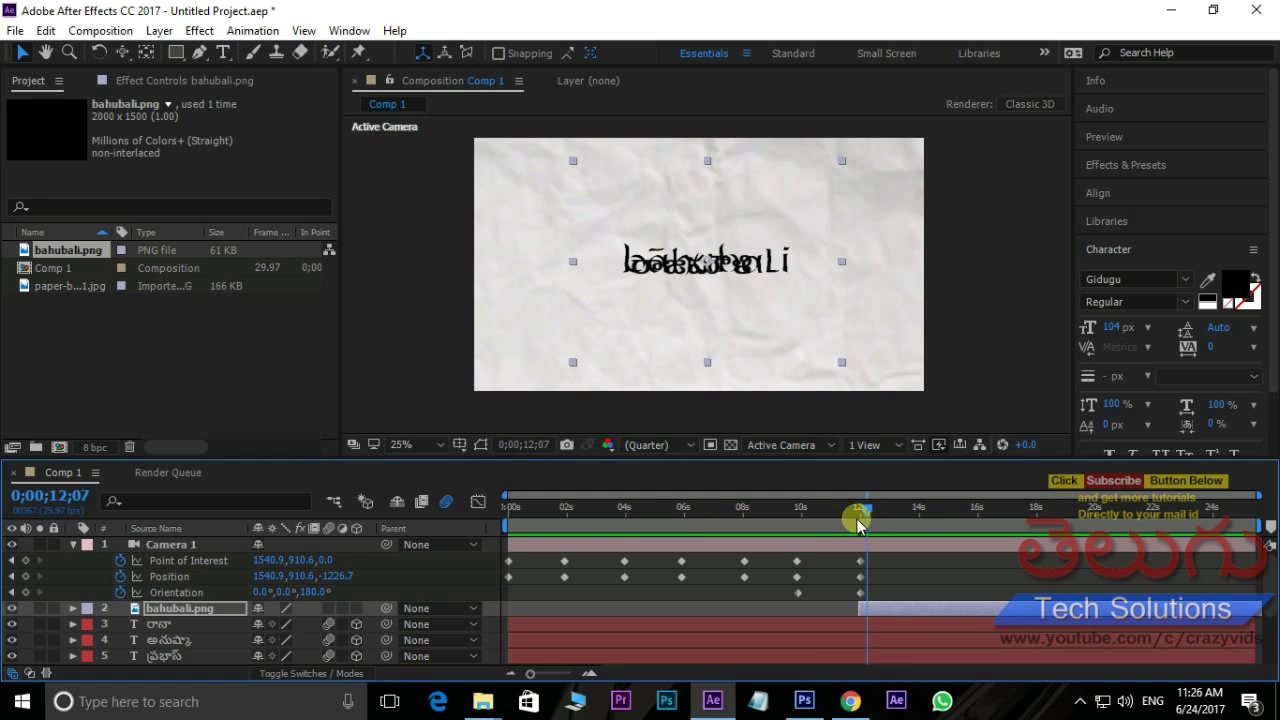
mouse_move(857, 517)
left_mouse_down()
mouse_move(451, 511)
mouse_move(903, 511)
mouse_move(859, 514)
left_mouse_up()
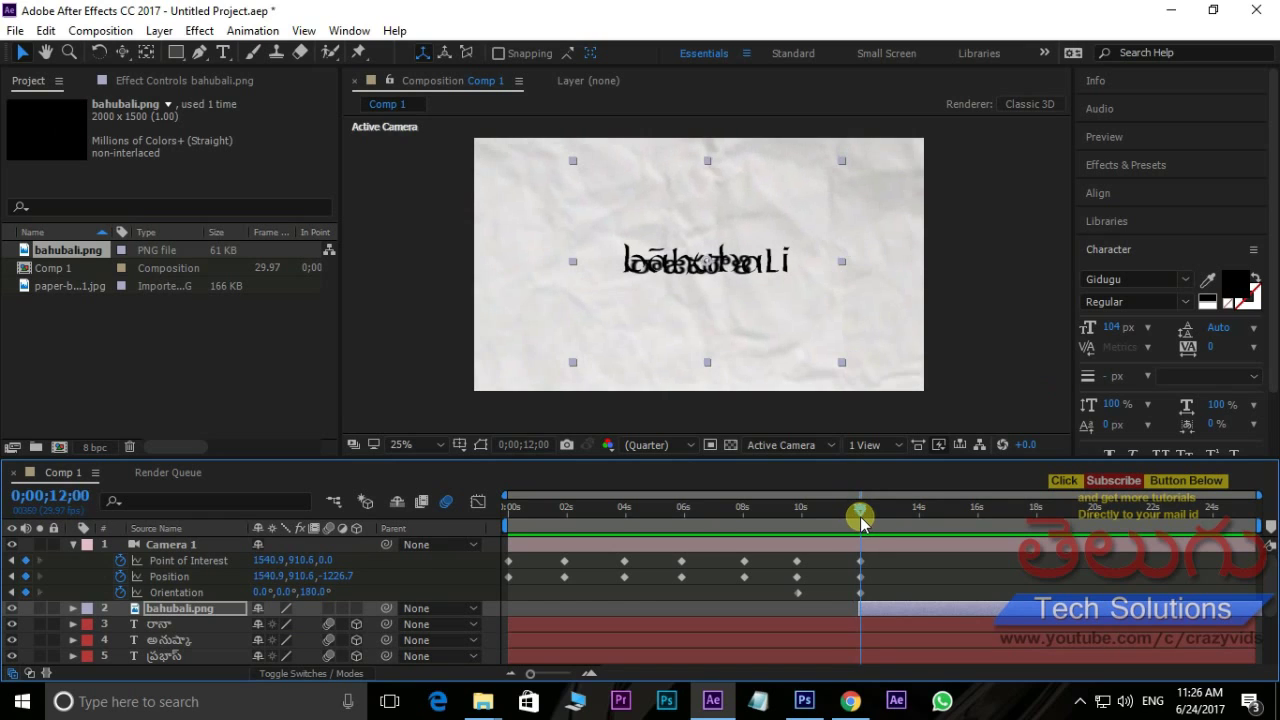
left_click(356, 608)
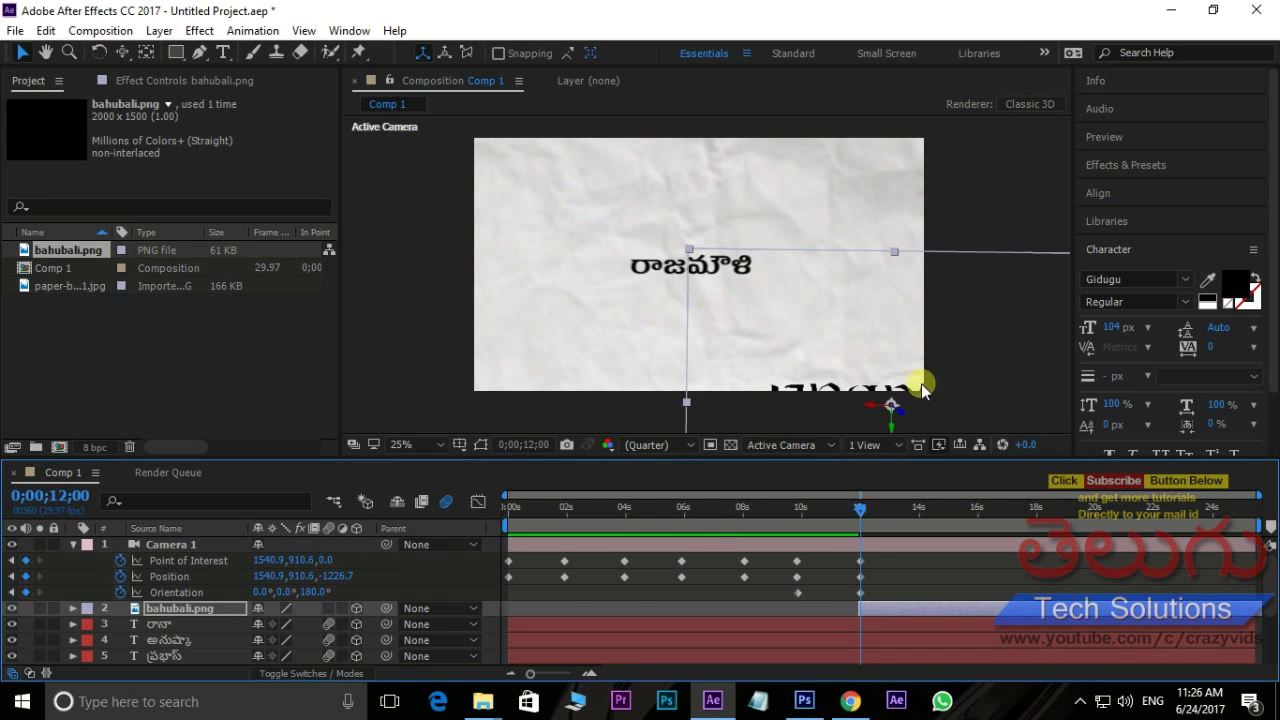
left_click_drag(912, 277, 773, 260)
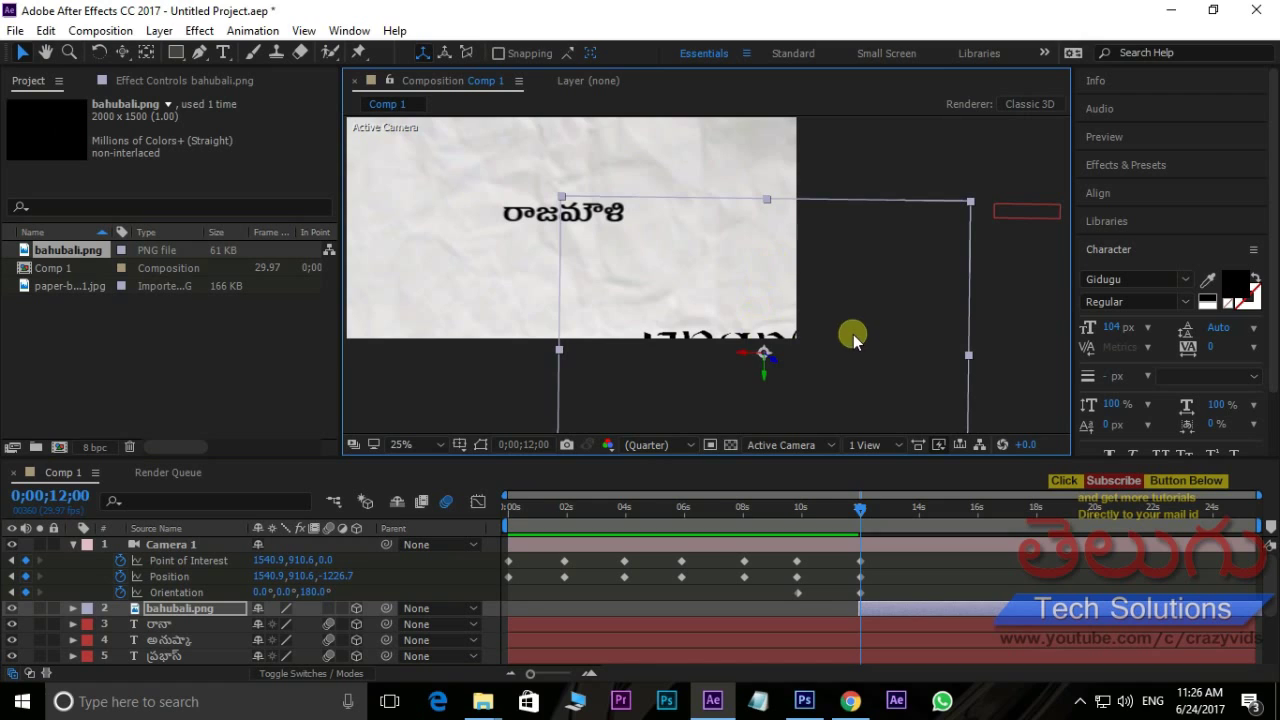
left_click_drag(853, 334, 900, 466)
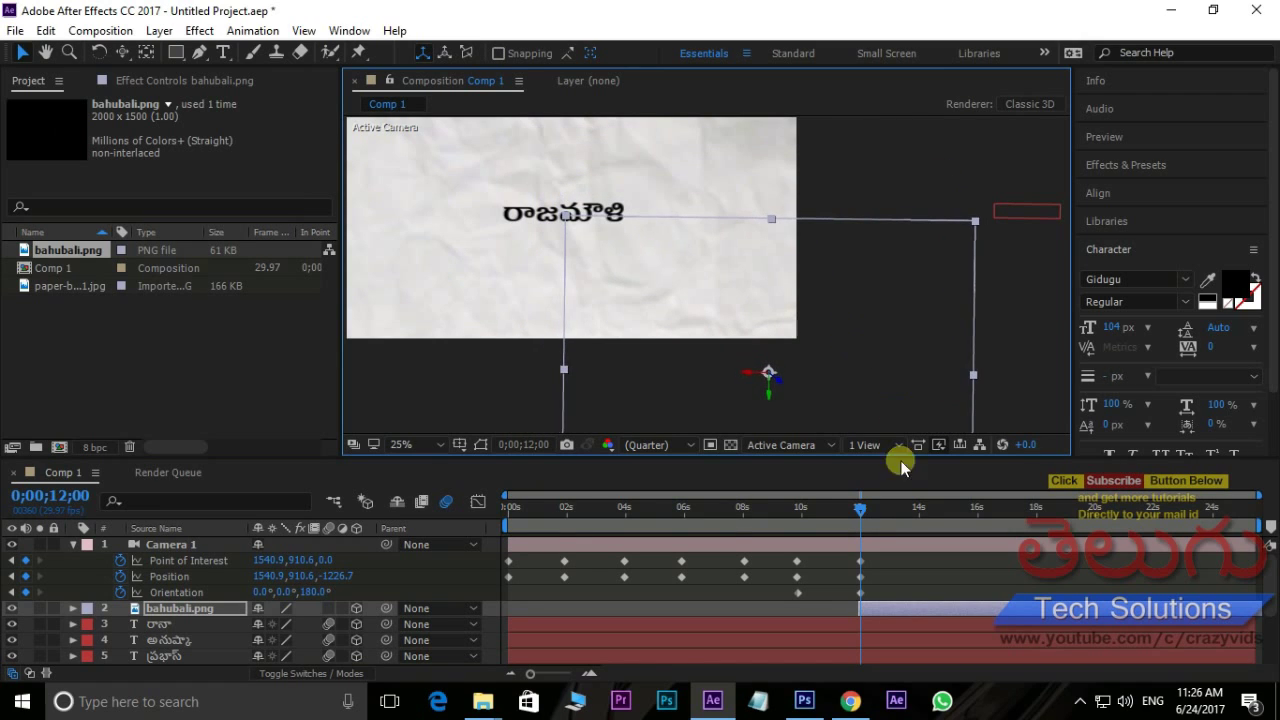
- Try a Z orientation of 0° for Camera 1 at 0;00;14;01 and undo the change
left_click_drag(857, 514, 926, 524)
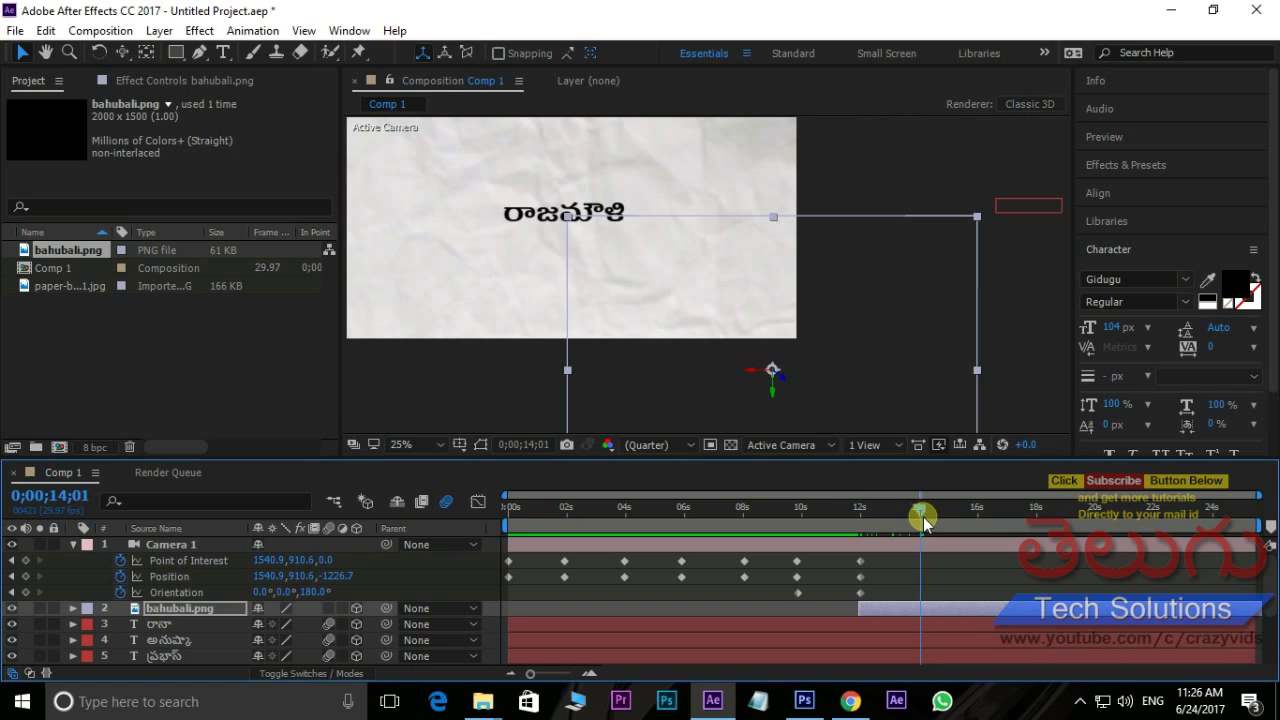
left_click(313, 592)
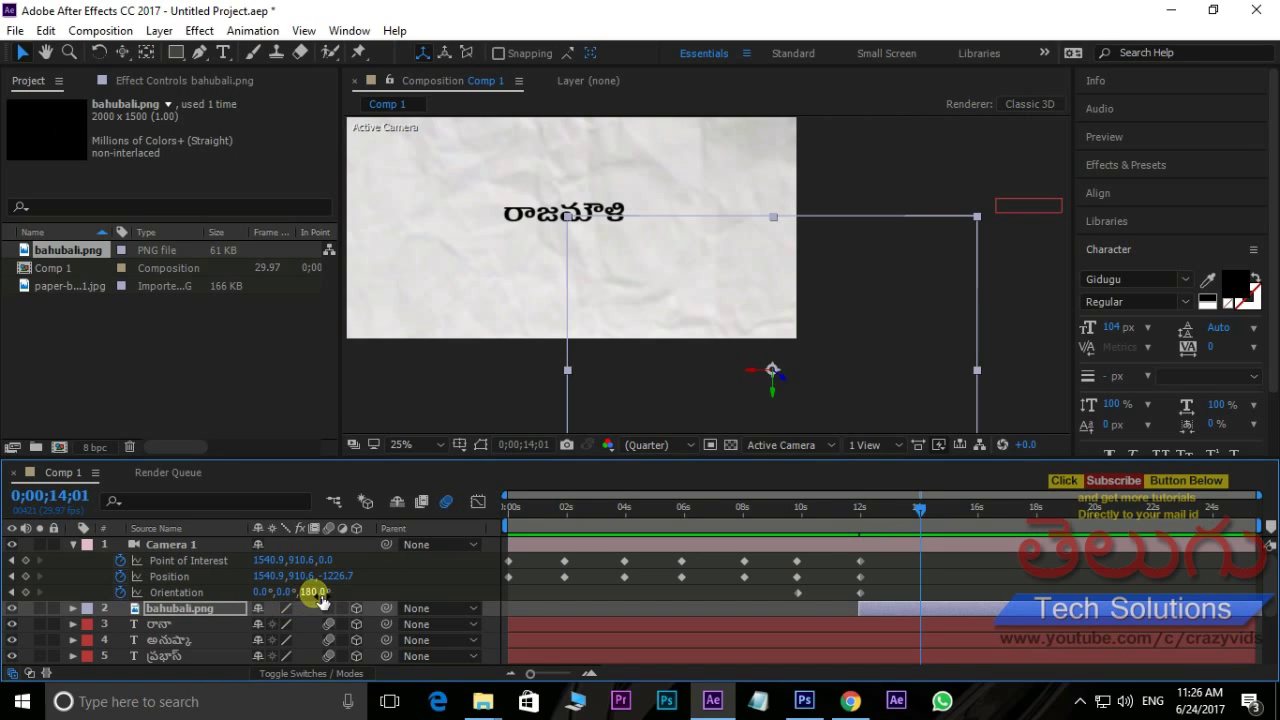
type("0")
key("Return")
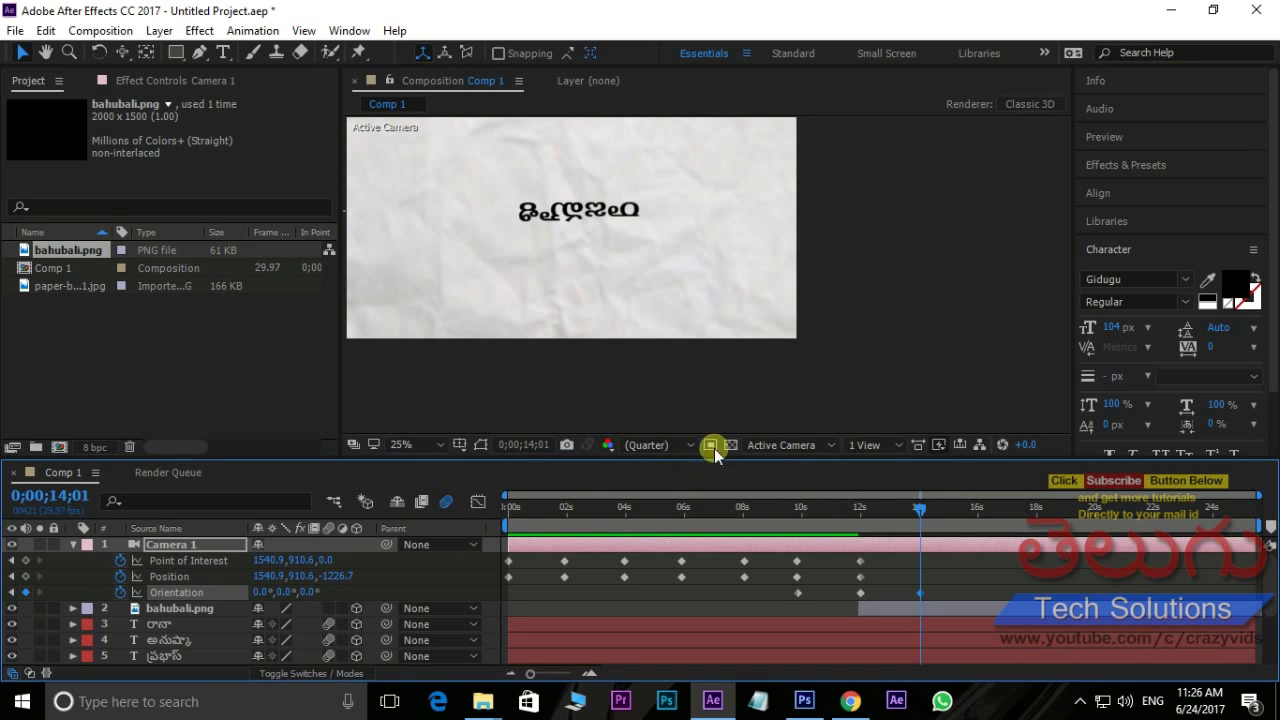
left_click(124, 53)
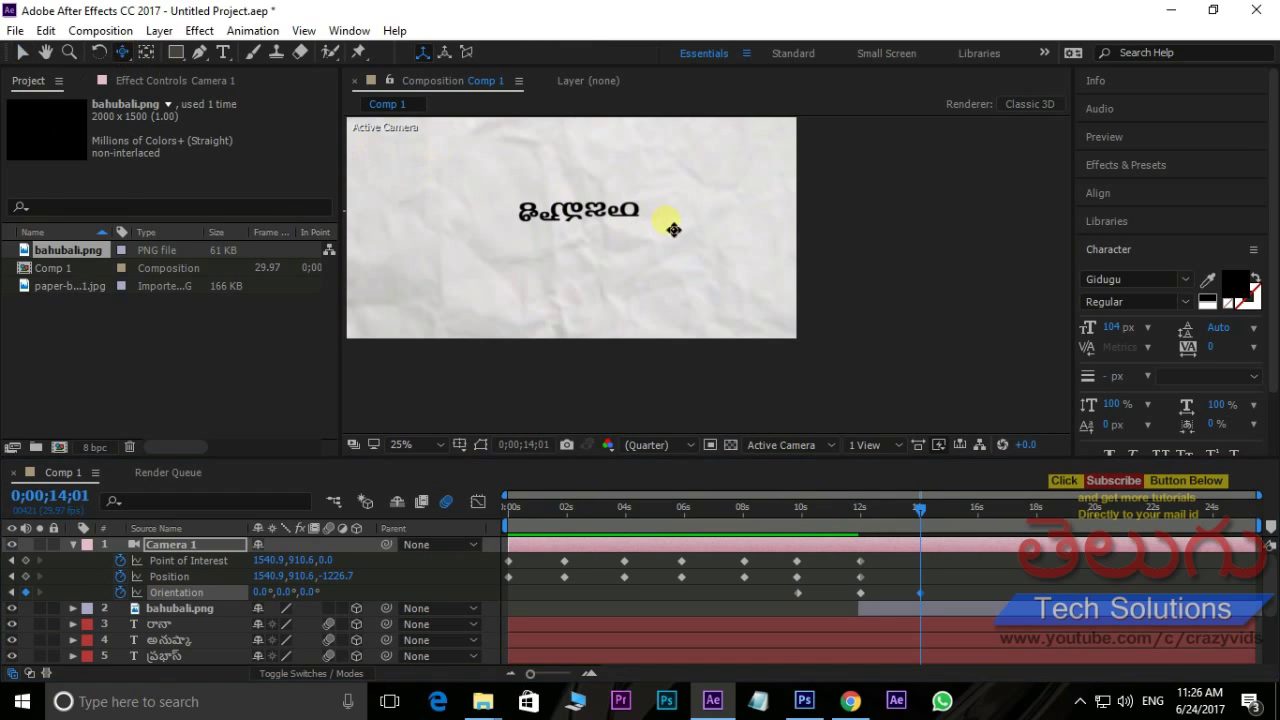
key("ctrl+z")
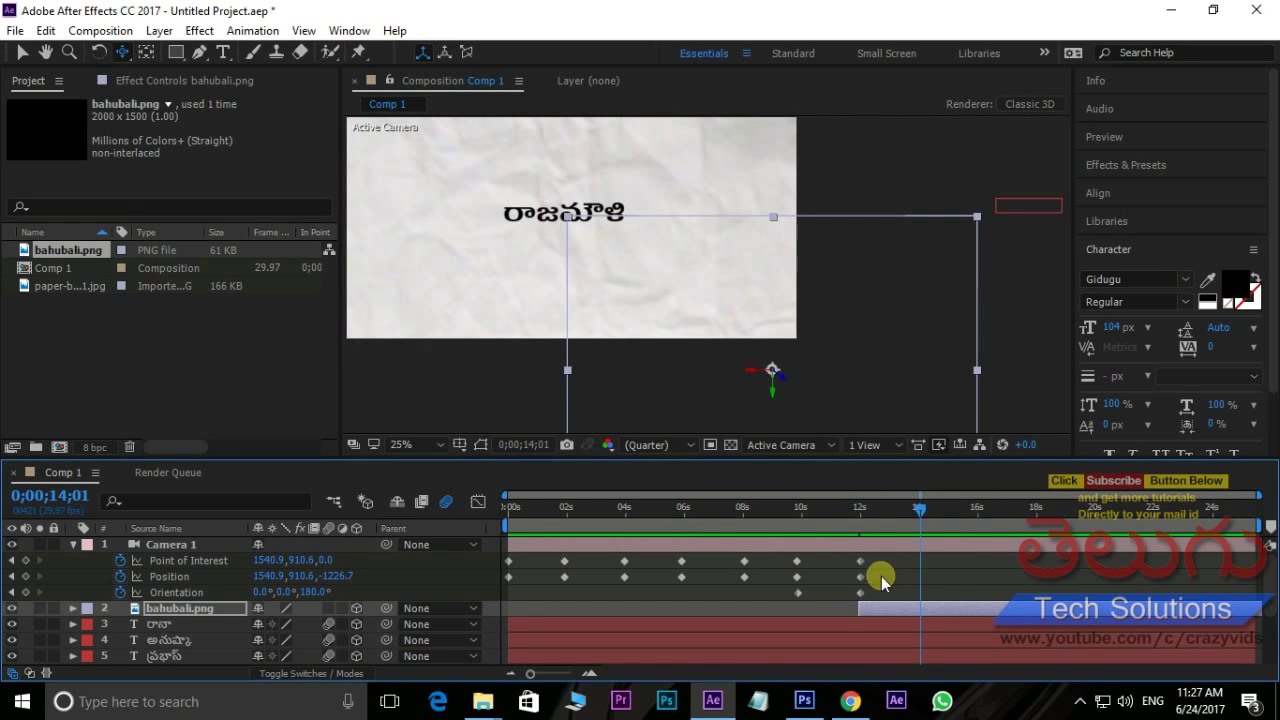
- Add Point of Interest, Position and Orientation keyframes for Camera 1 at 0;00;14;02 to hold the రాజమౌళి view
mouse_move(914, 509)
left_mouse_down()
mouse_move(792, 506)
mouse_move(917, 506)
left_mouse_up()
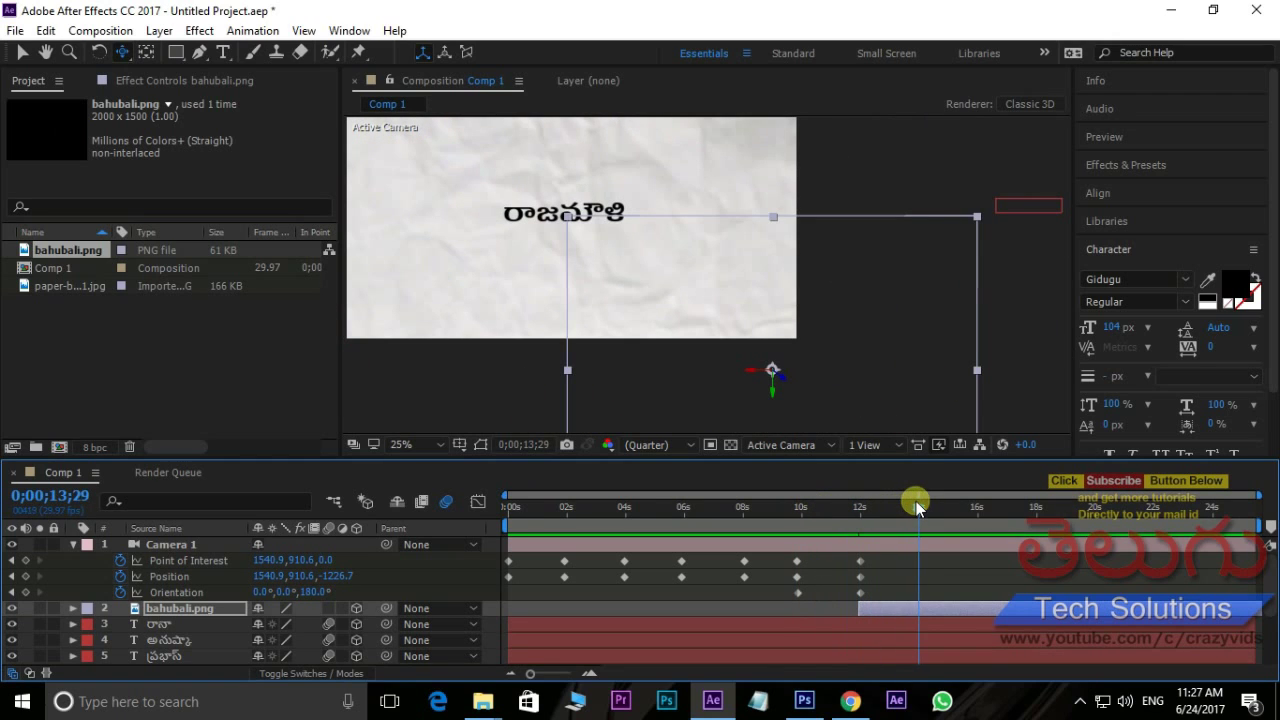
left_click(25, 560)
left_click(25, 576)
left_click(25, 592)
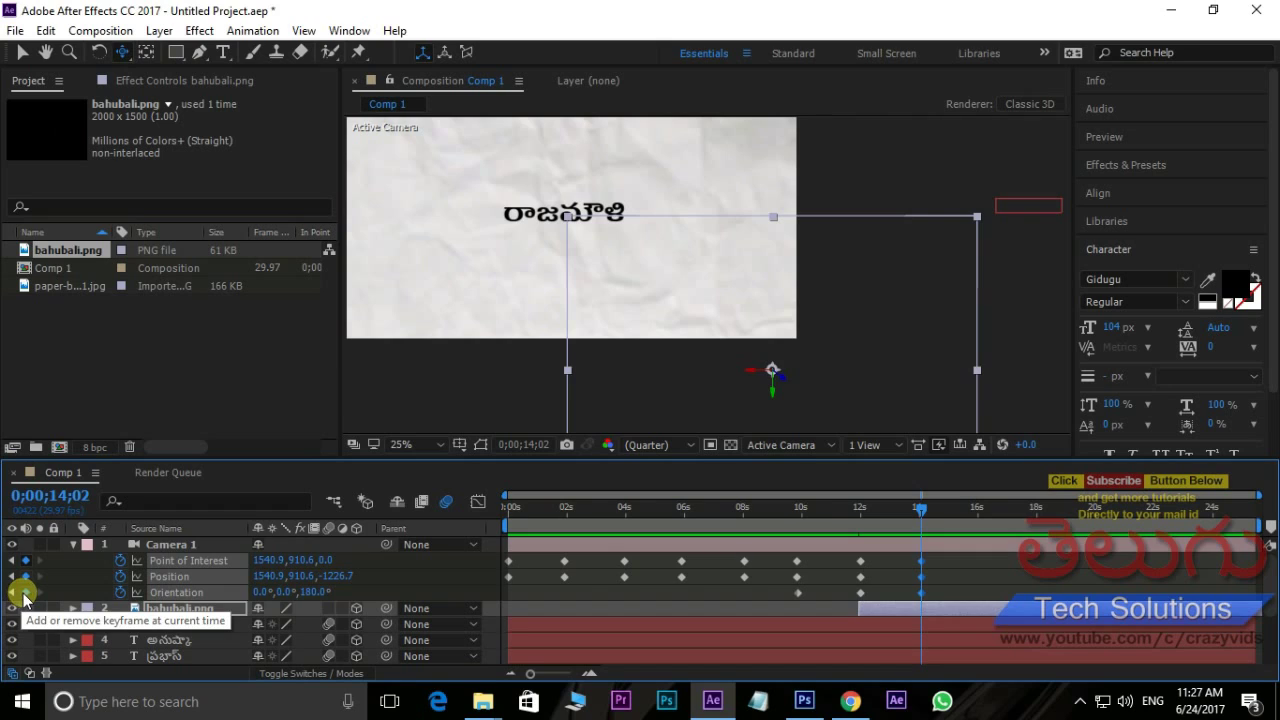
- At 0;00;15;29, track Camera 1 to about 949.5, 487.4 so the bahubali title sits centred in the frame
left_click_drag(921, 505, 978, 522)
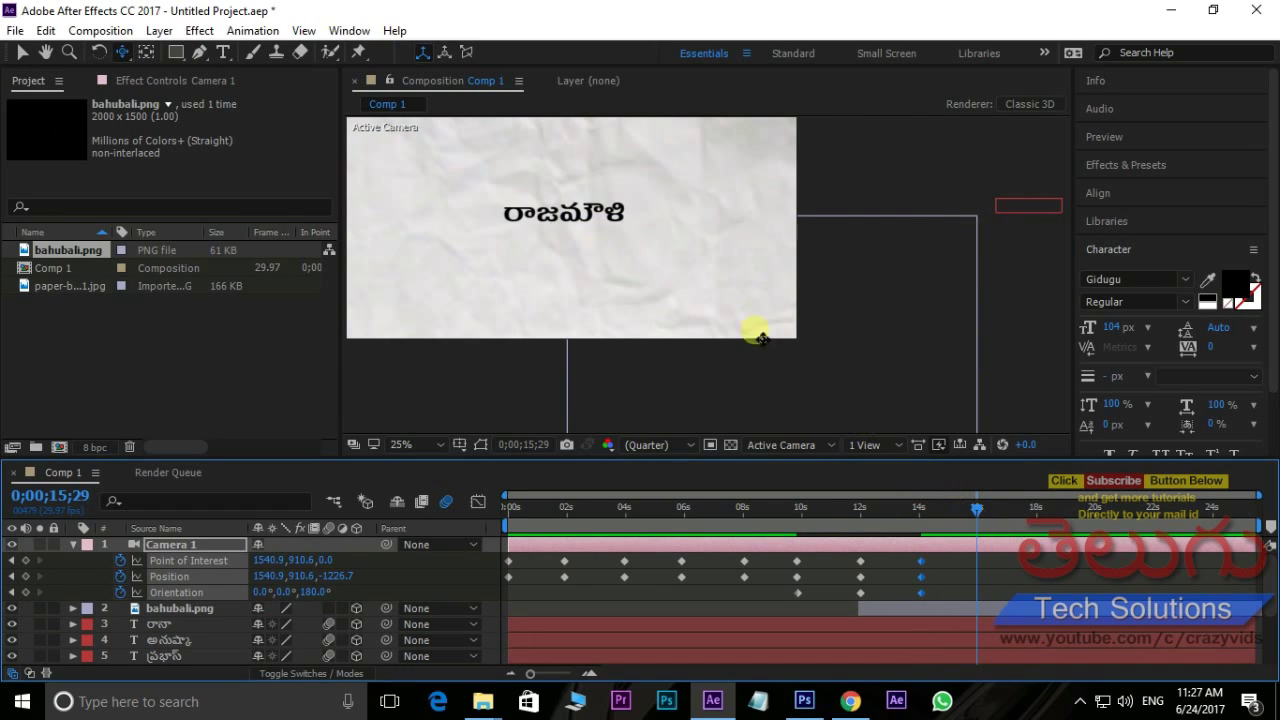
left_click_drag(732, 295, 534, 157)
scroll(630, 254, "down", 1)
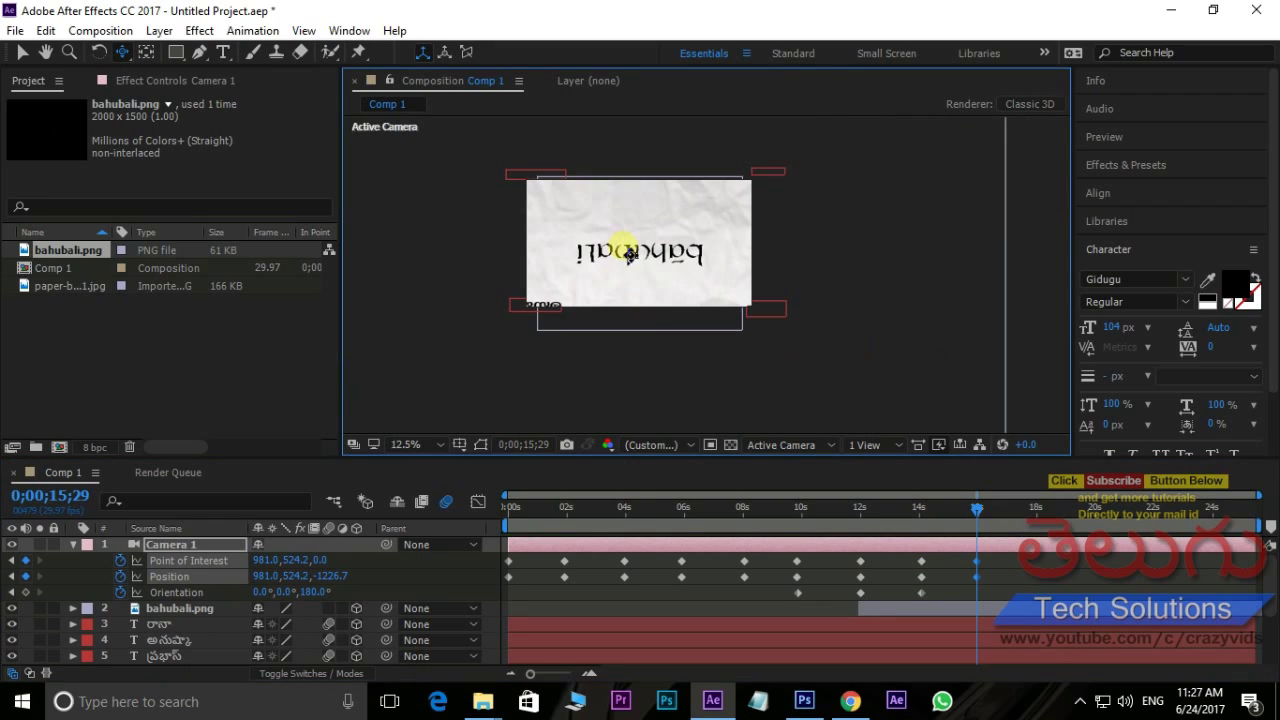
left_click_drag(621, 246, 615, 240)
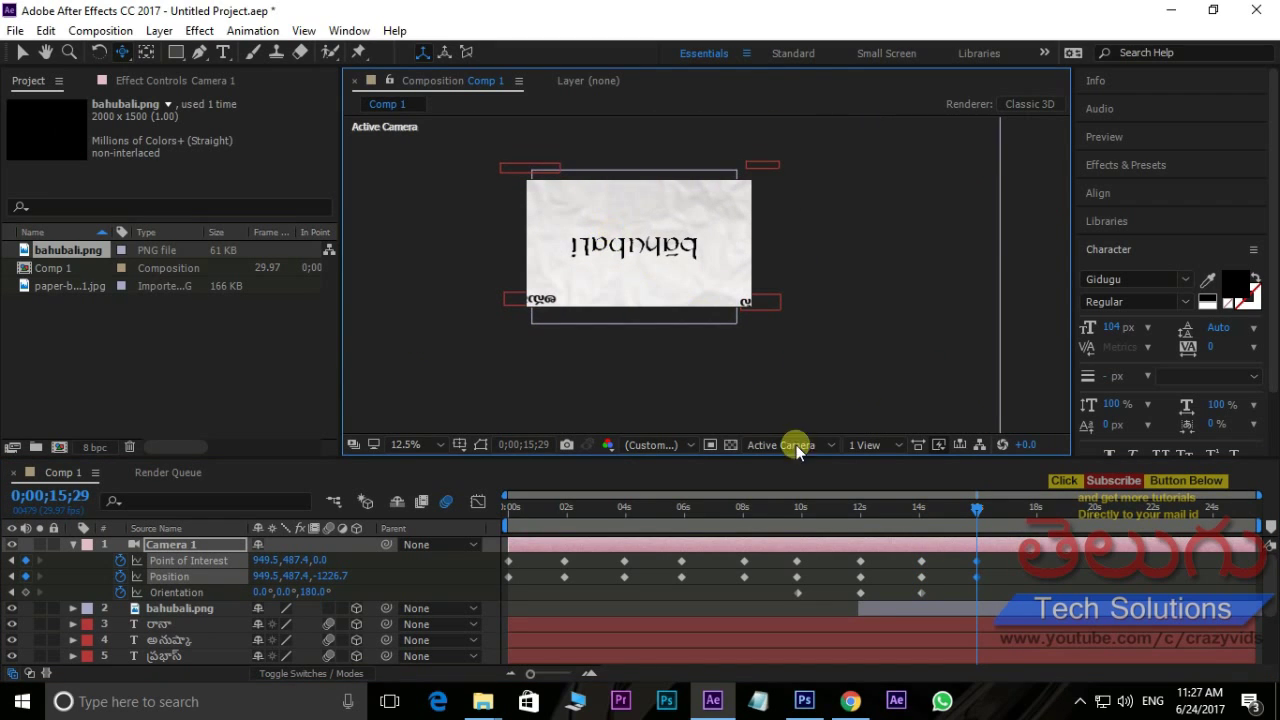
- Set Camera 1's Z orientation to 0° at 0;00;15;29
left_click(973, 589)
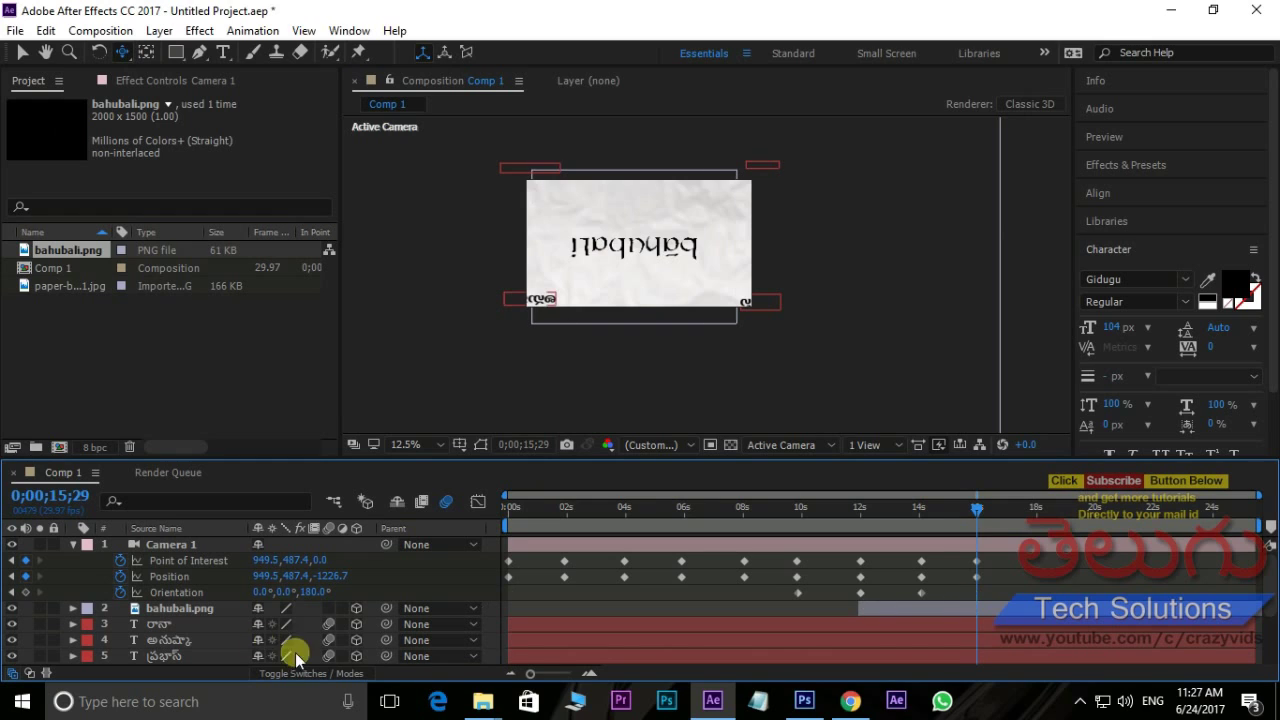
type("0")
key("Return")
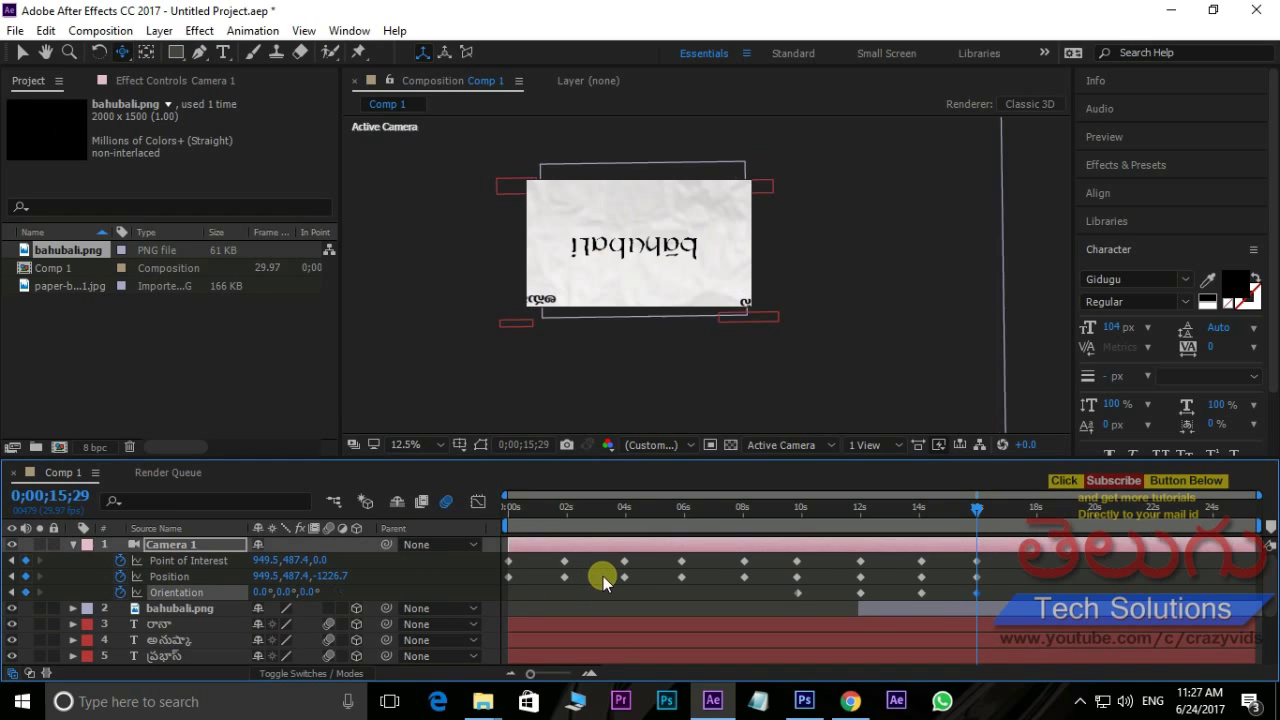
- Split the ప్రభాస్ text layer at 0;00;03;14 and delete the part after the split
left_click_drag(976, 508, 610, 516)
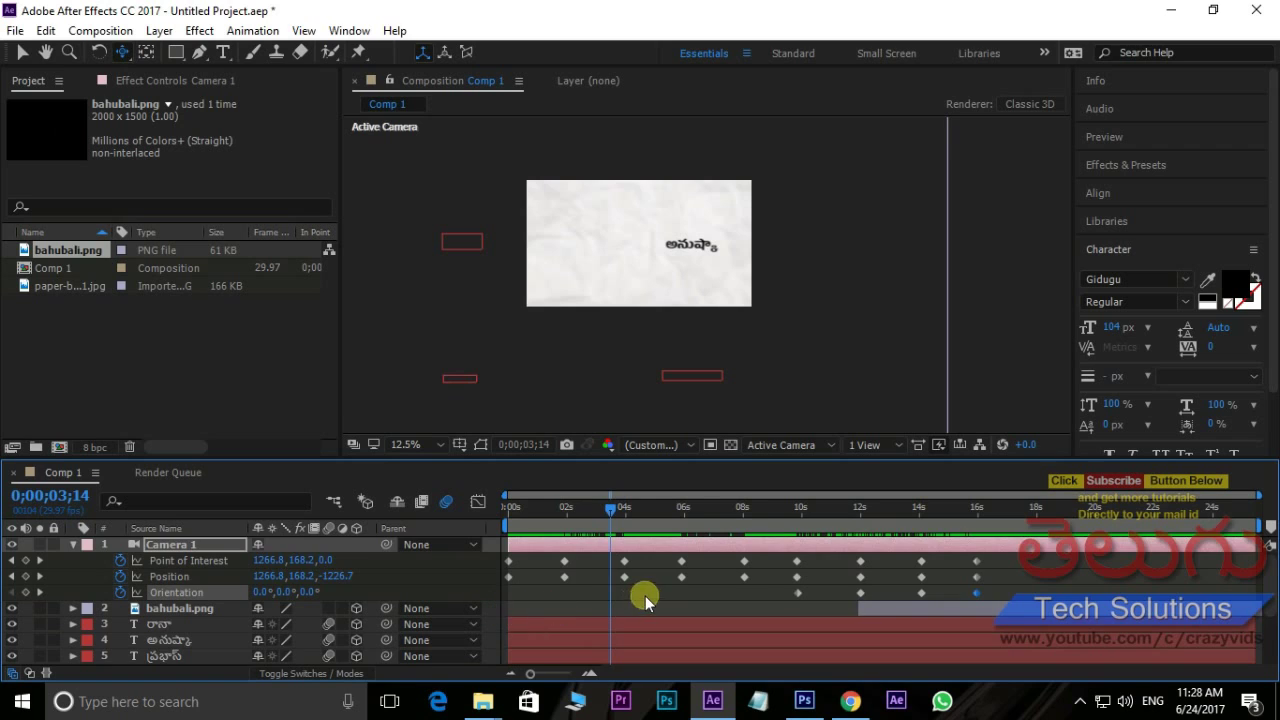
scroll(645, 596, "down", 2)
left_click(624, 612)
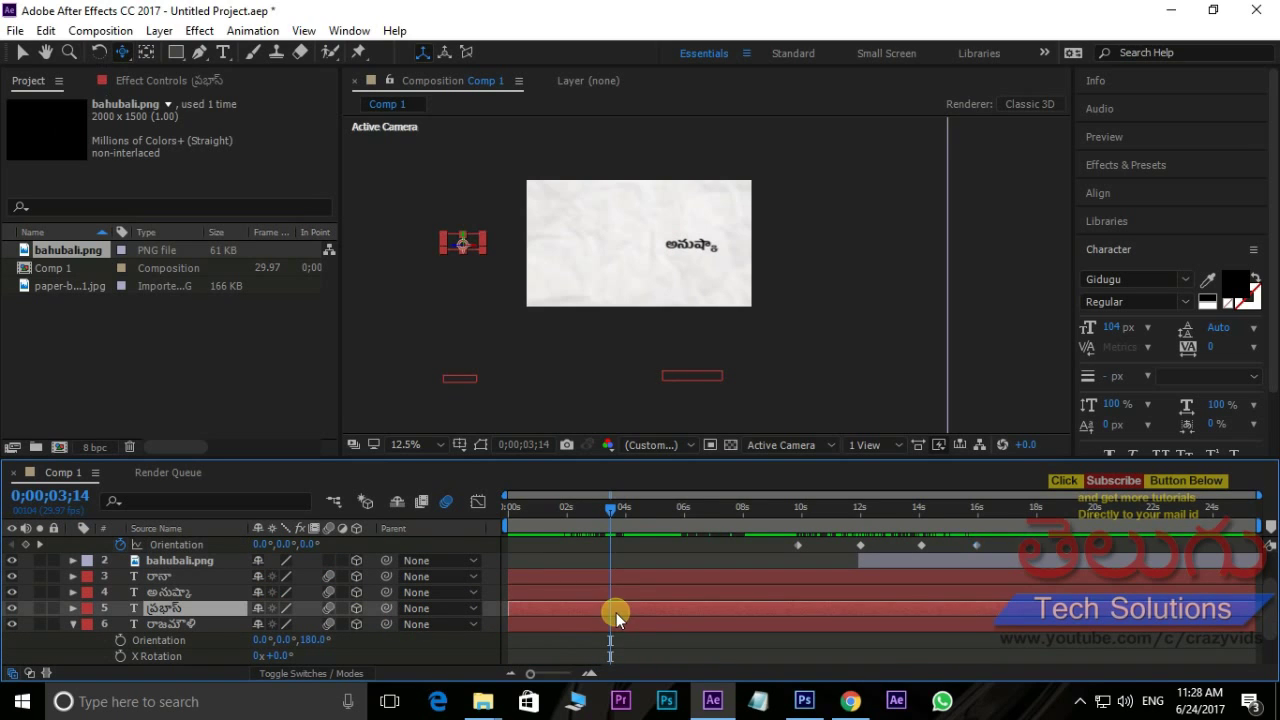
left_click(46, 30)
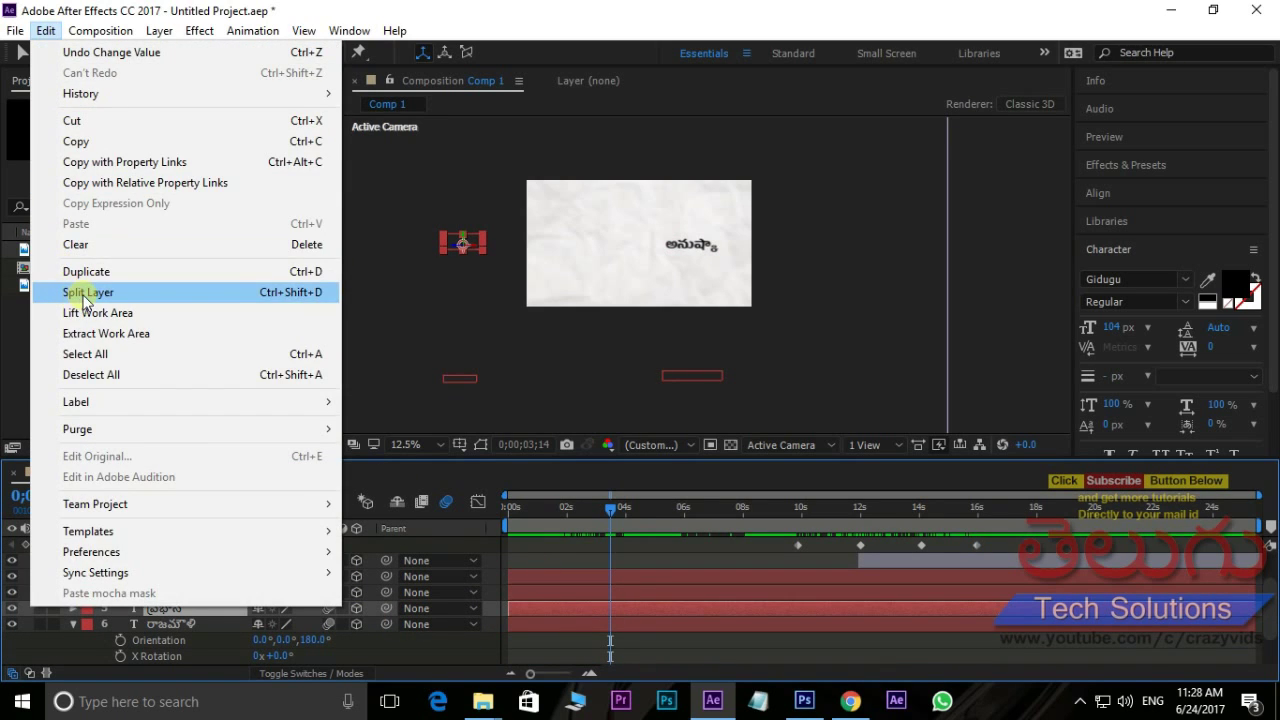
left_click(66, 292)
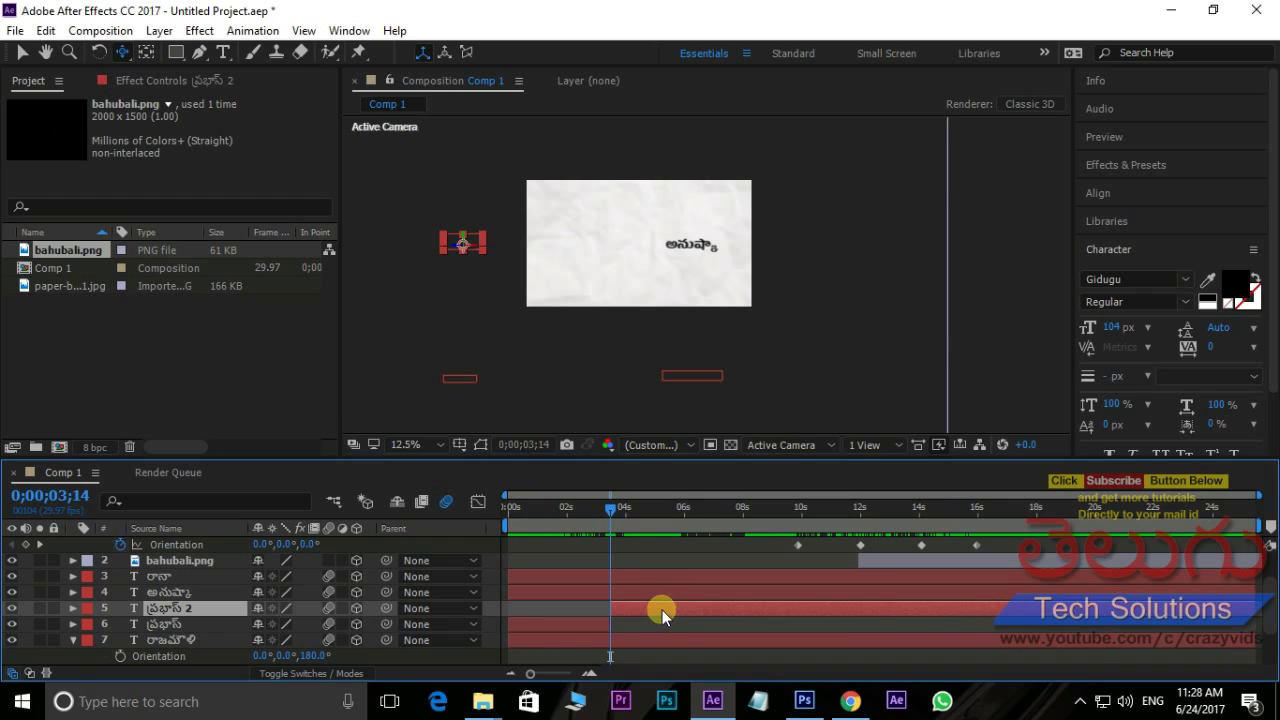
key("Delete")
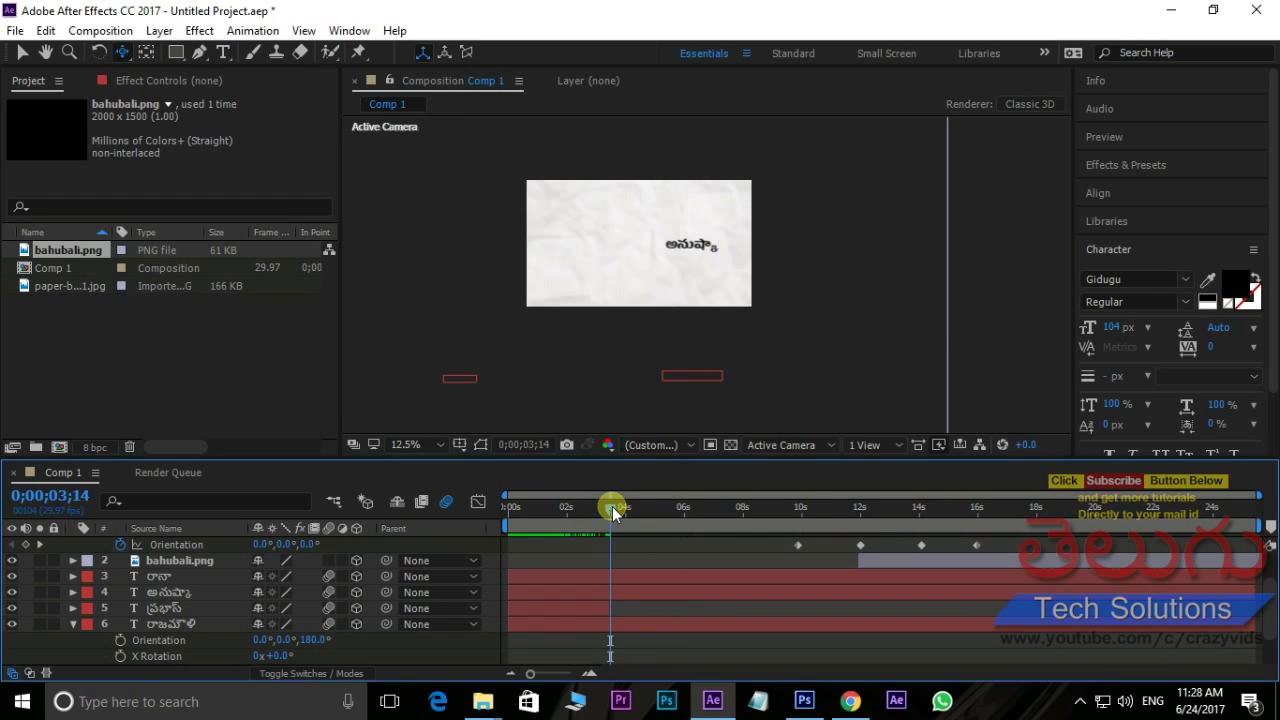
- Split the అనుష్కా text layer at 0;00;07;06 and delete the part after the split
left_click_drag(612, 506, 722, 501)
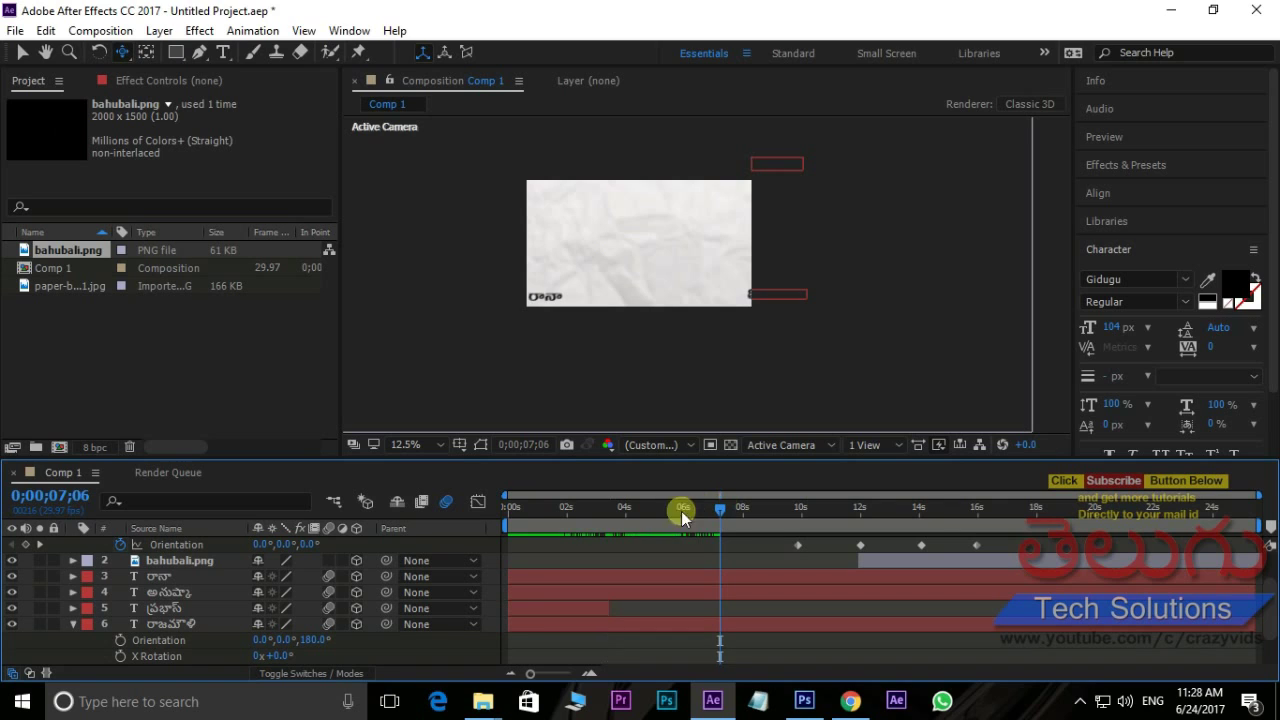
left_click(708, 597)
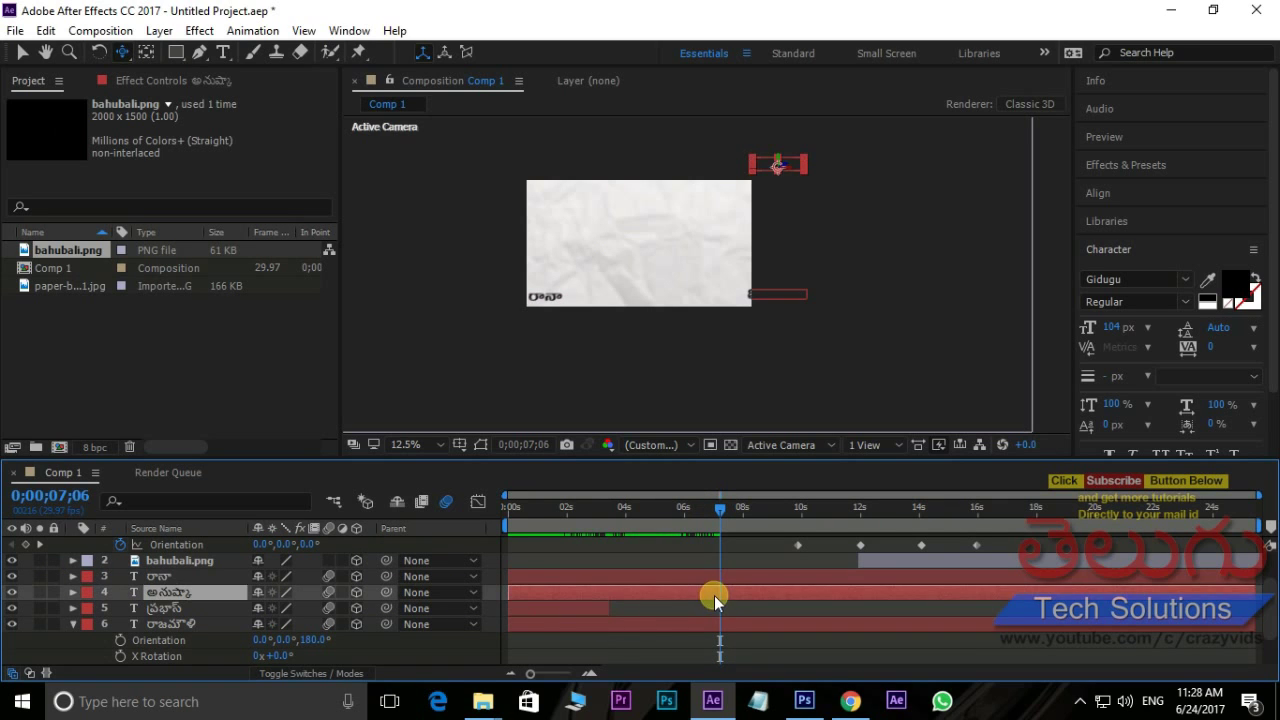
left_click(45, 33)
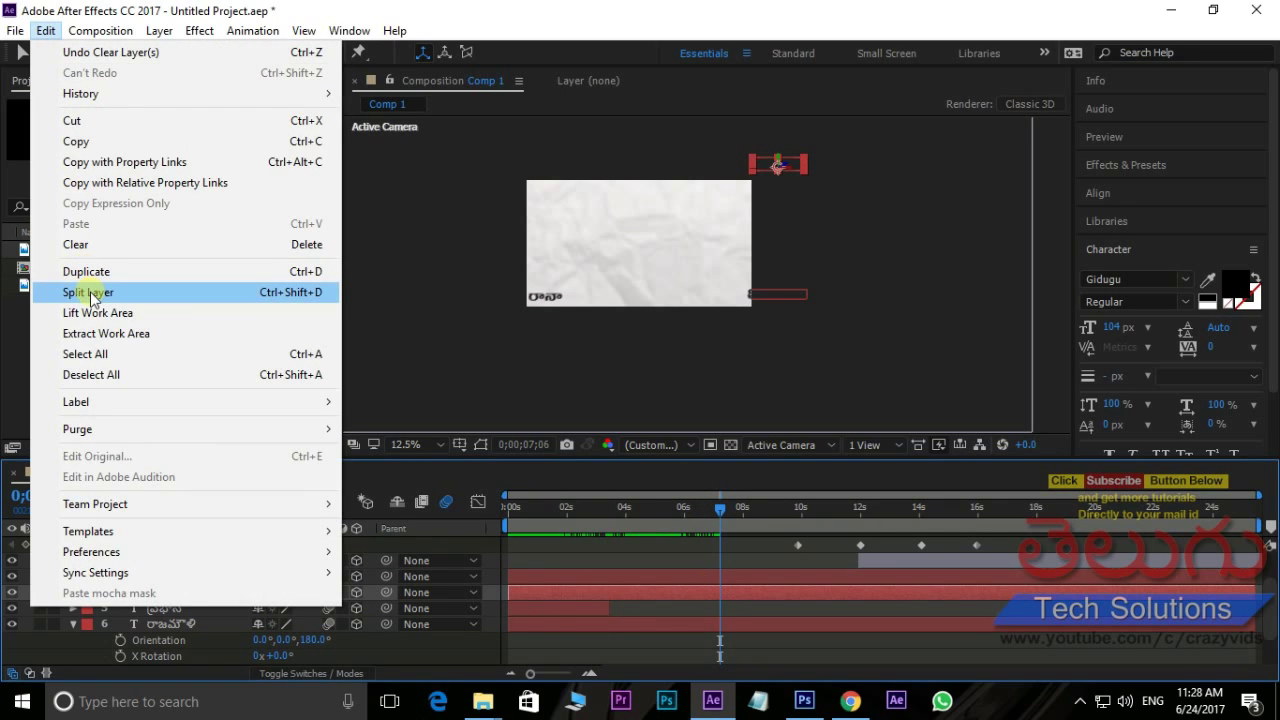
left_click(90, 292)
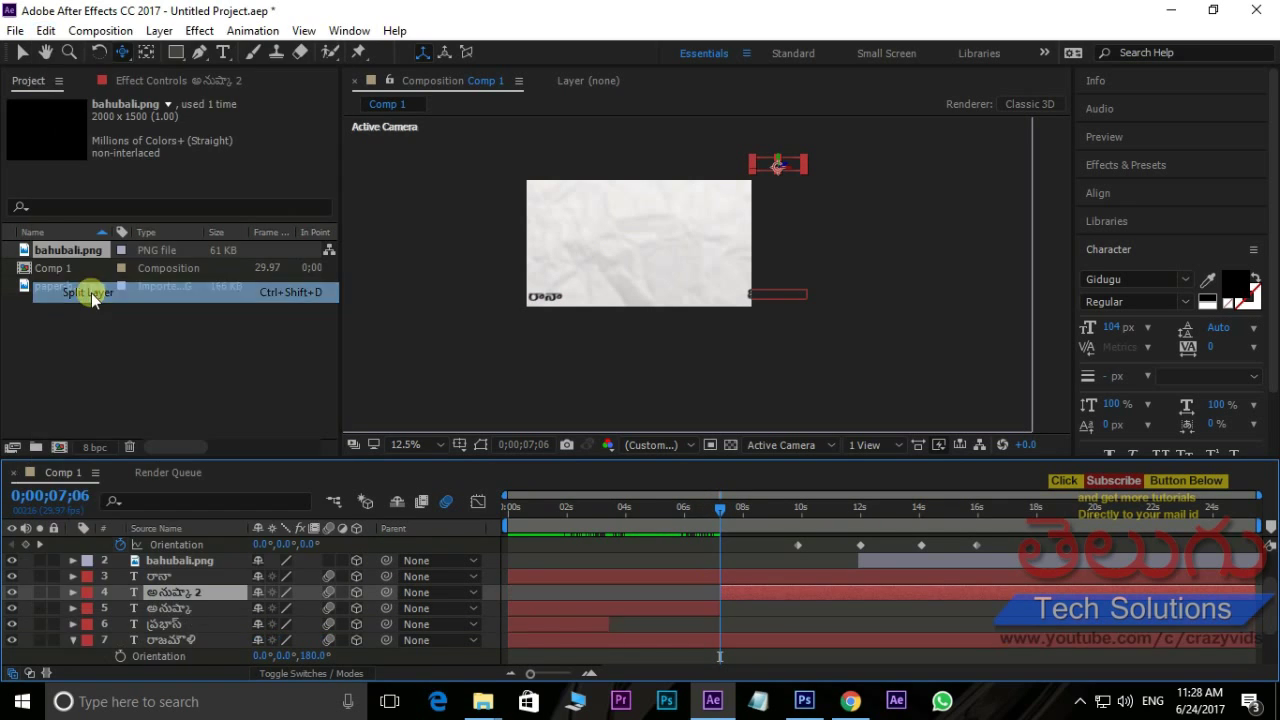
left_click(742, 590)
- Split the రానా text layer at 0;00;11;06 and delete the part after the split
left_click_drag(721, 516, 838, 512)
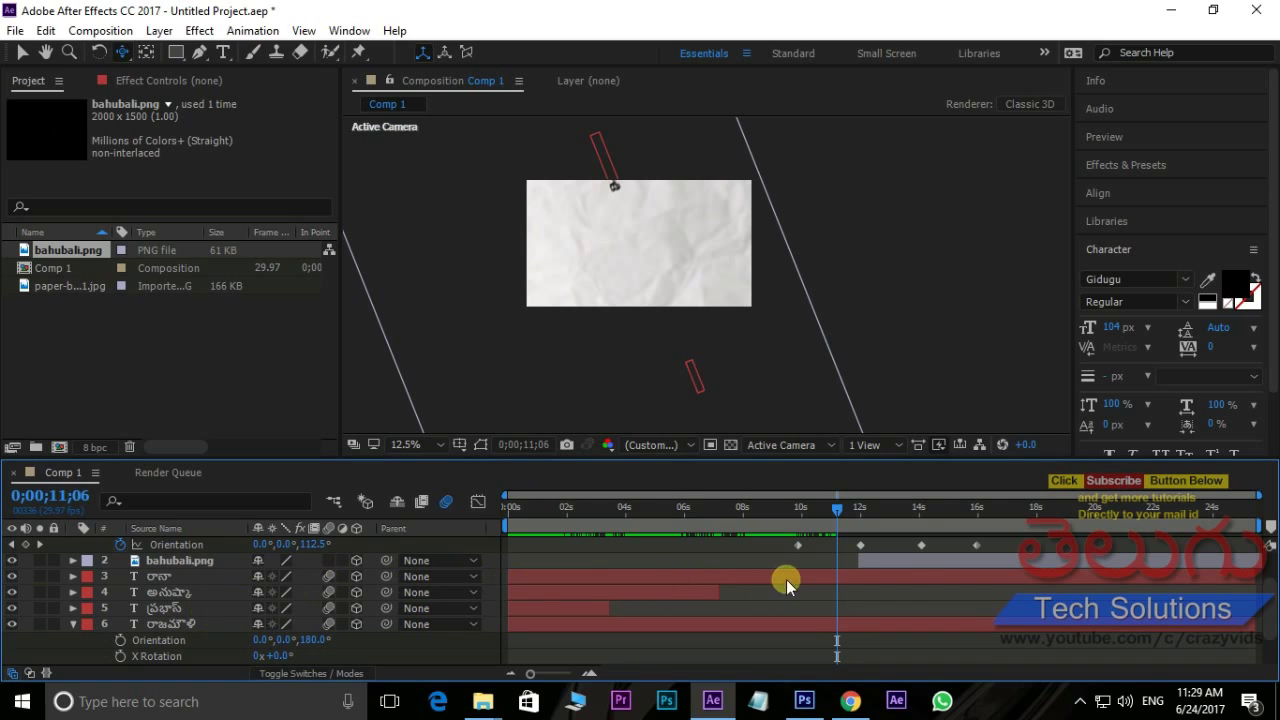
left_click(863, 583)
left_click(46, 30)
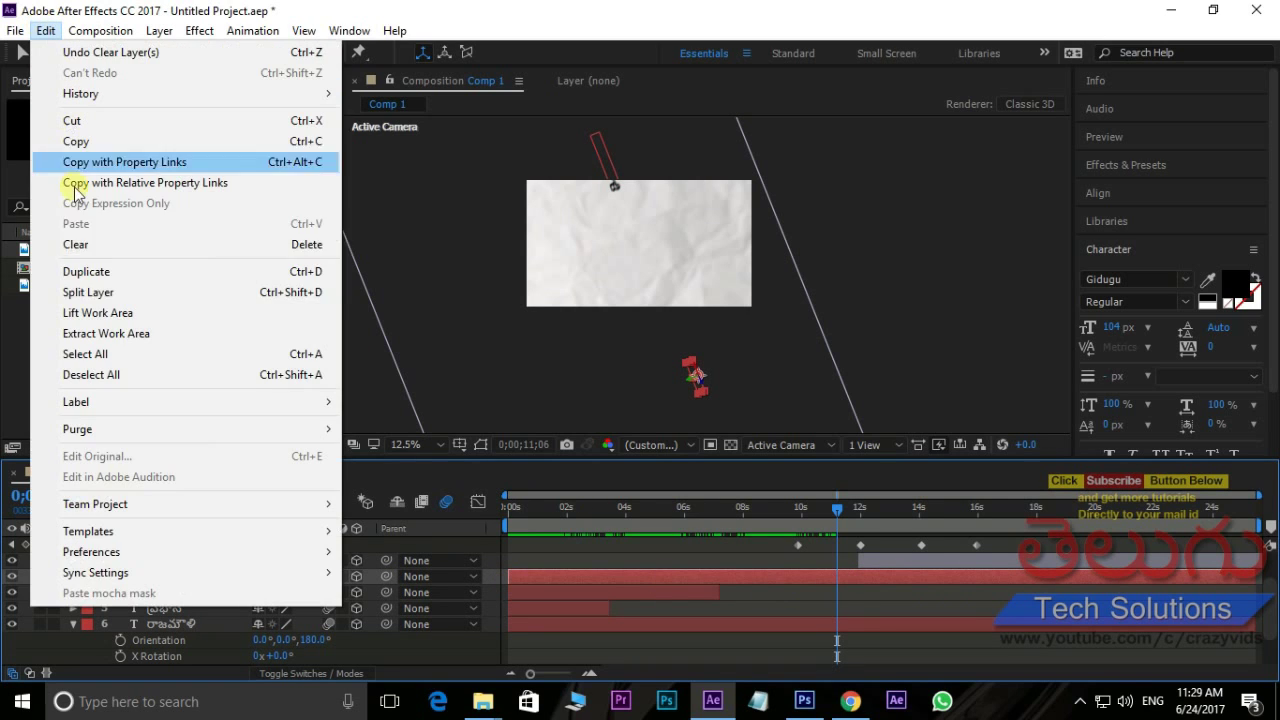
left_click(86, 293)
left_click(905, 573)
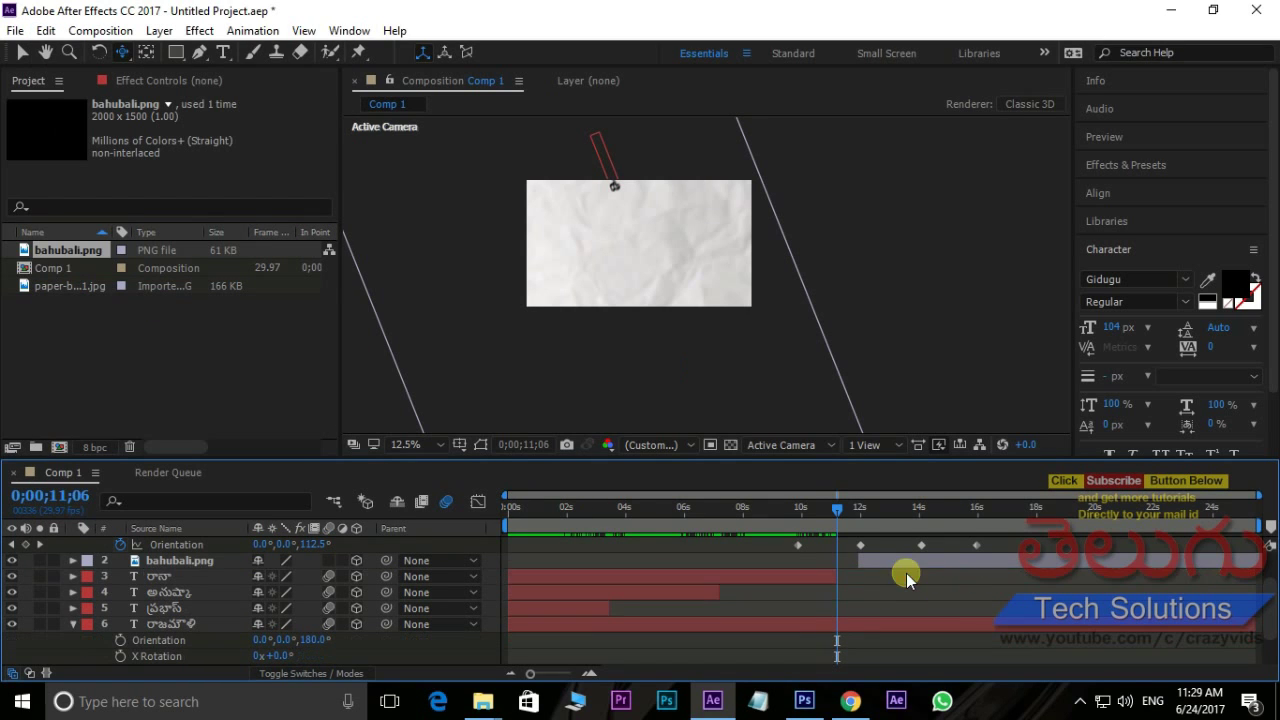
- End the work area at 0;00;16;20 and import the Oka Praanam Full Video Song MP3 as the bottom layer of Comp 1
left_click_drag(835, 506, 1001, 524)
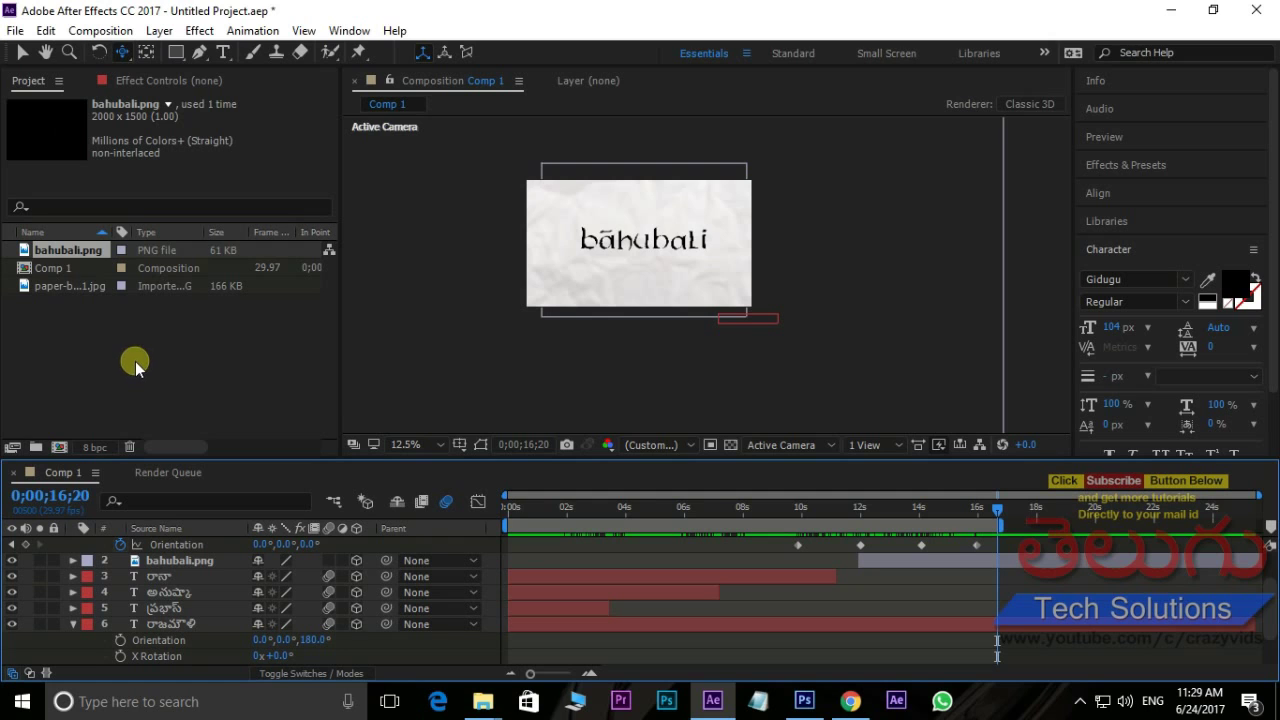
double_click(90, 352)
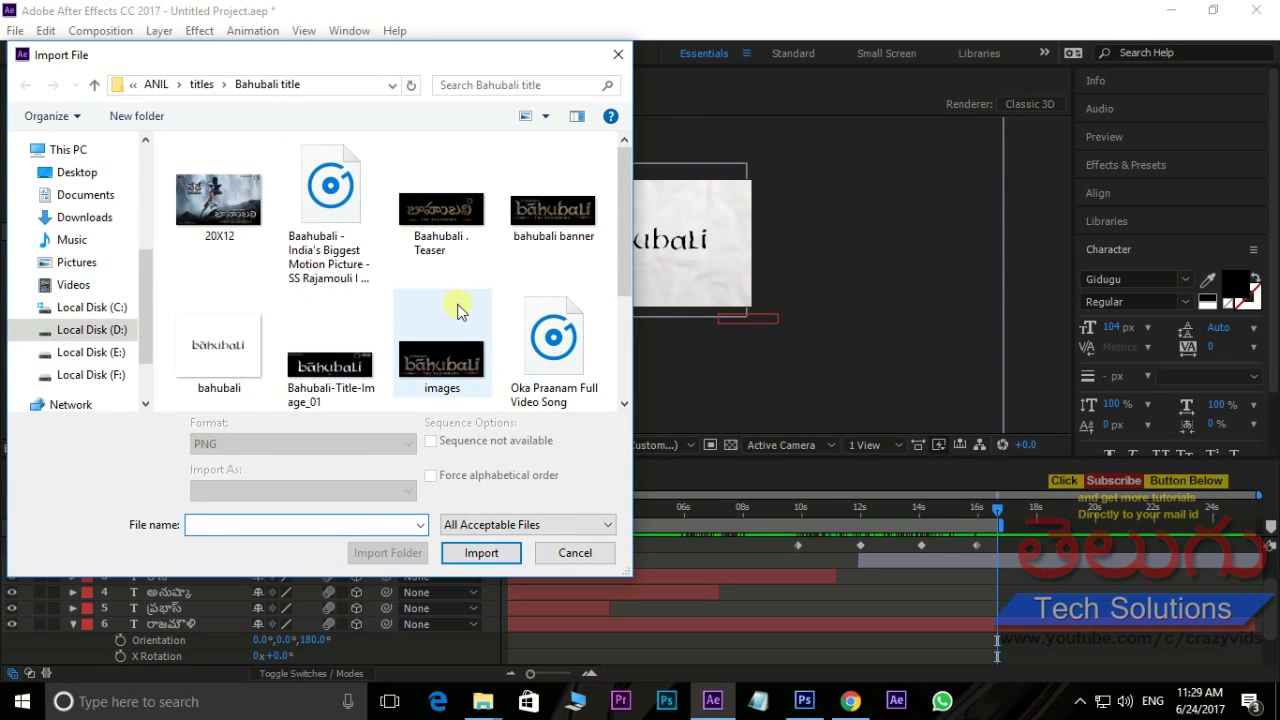
left_click(554, 340)
left_click(481, 552)
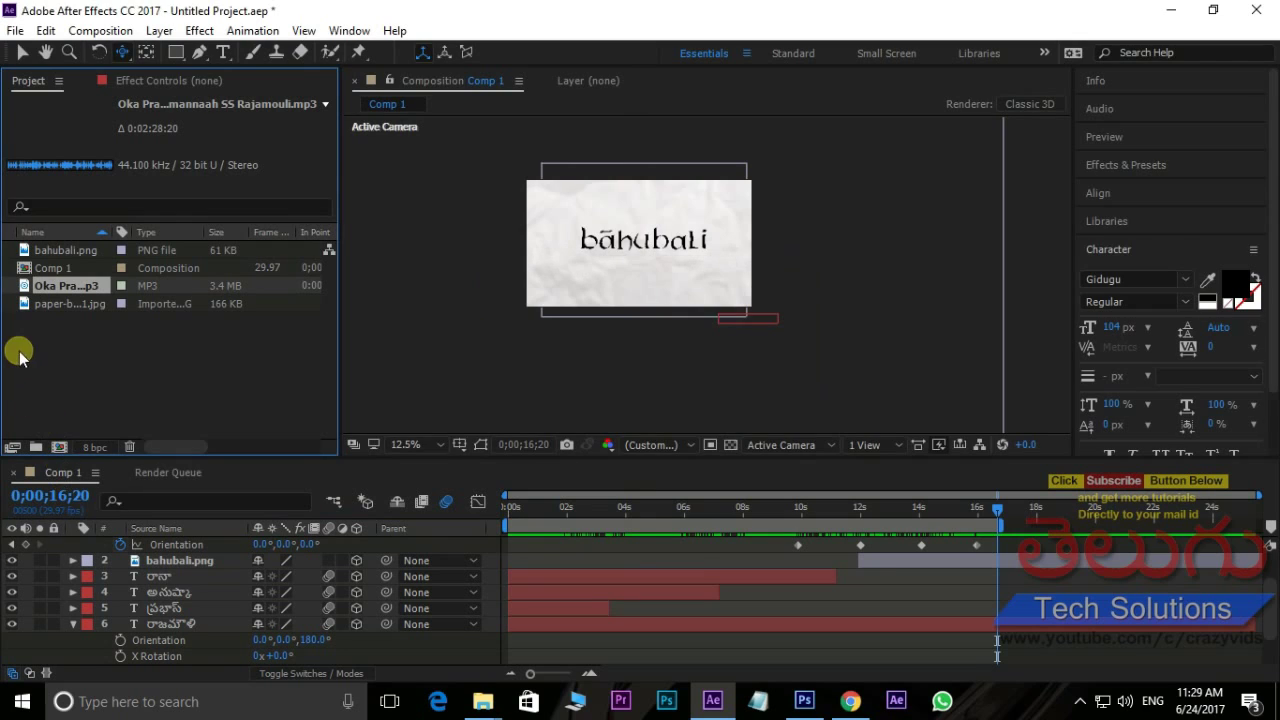
left_click_drag(25, 287, 114, 642)
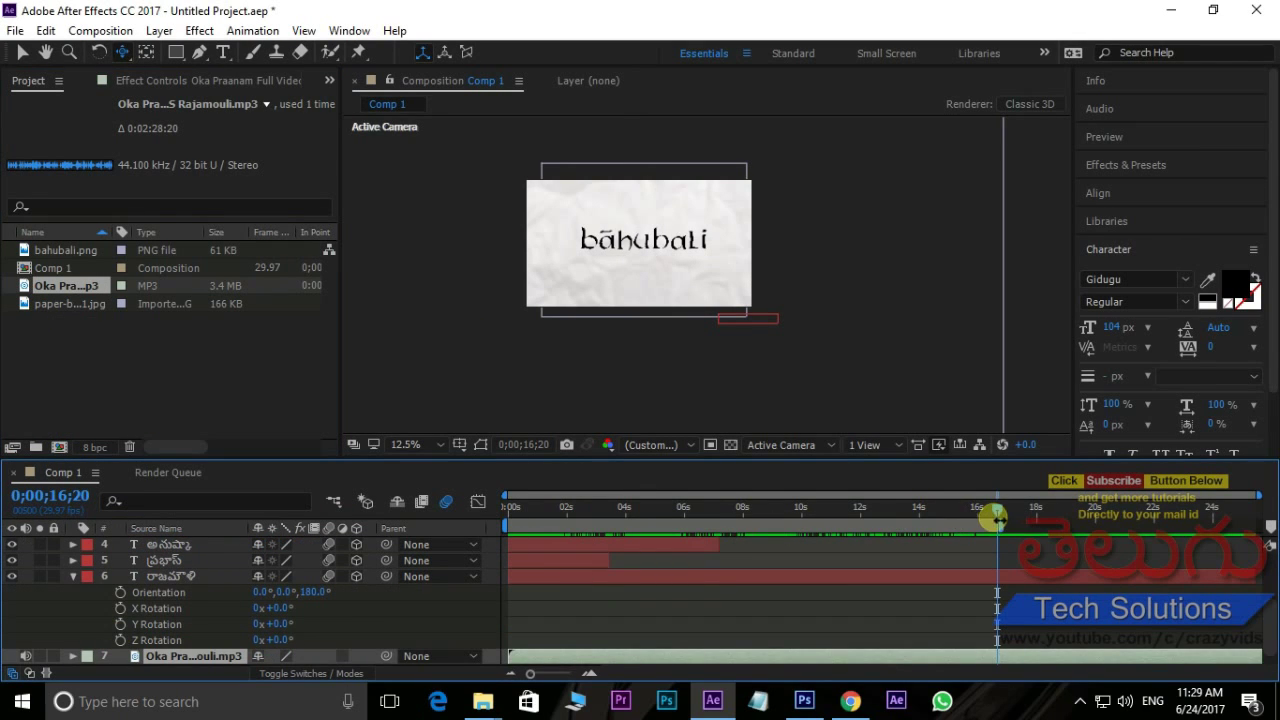
- Scale the bahubali.png title down slightly with the Selection tool and nudge it into place near the centre of the paper
left_click(654, 263)
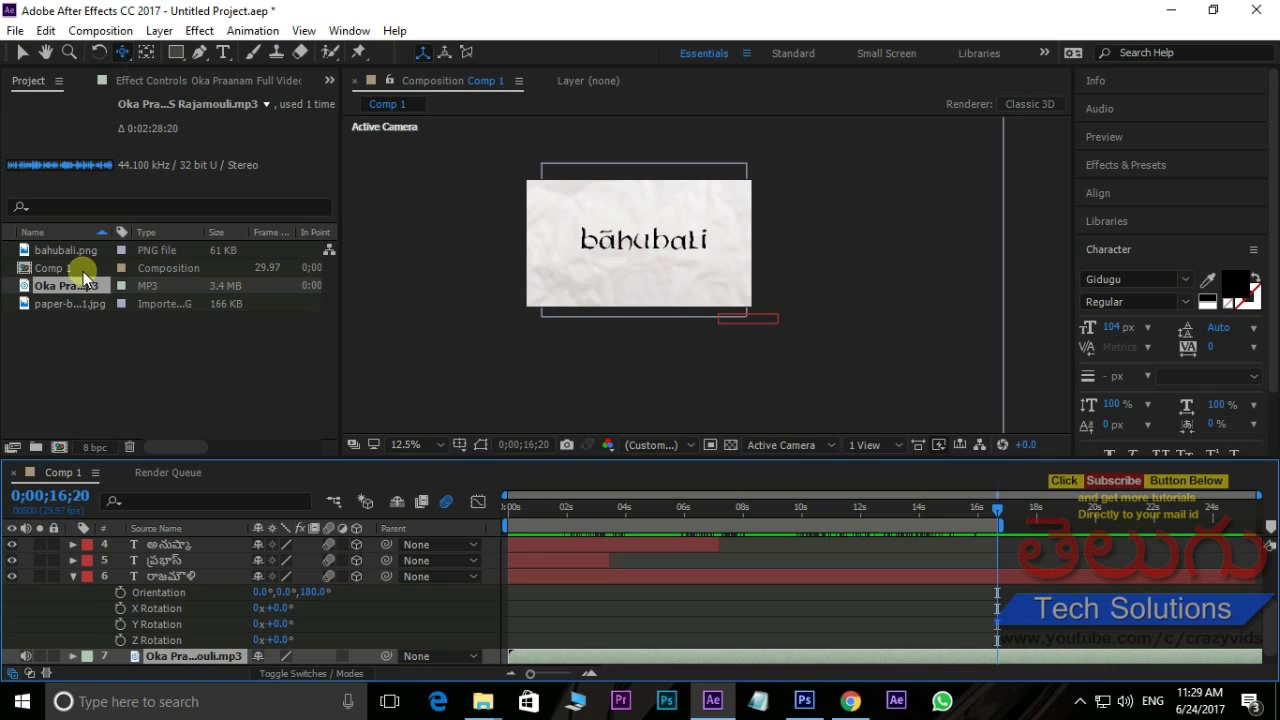
left_click(22, 52)
left_click(646, 243)
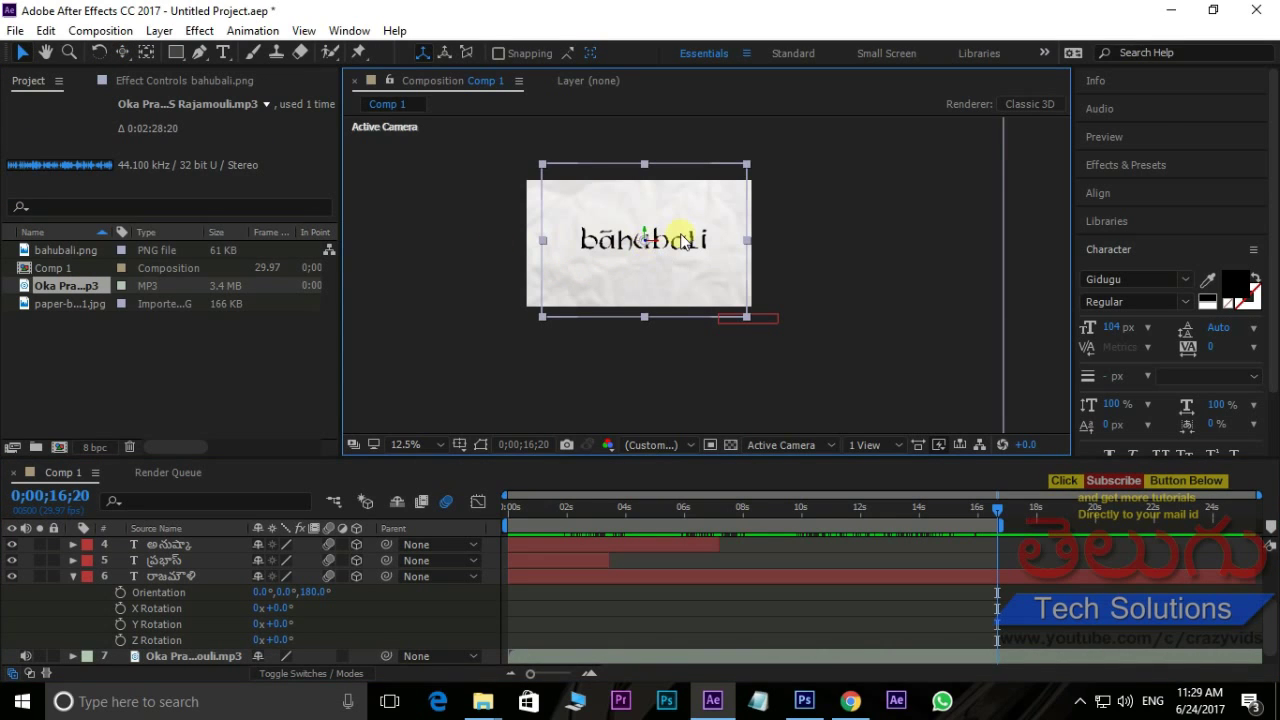
left_click_drag(747, 169, 736, 185)
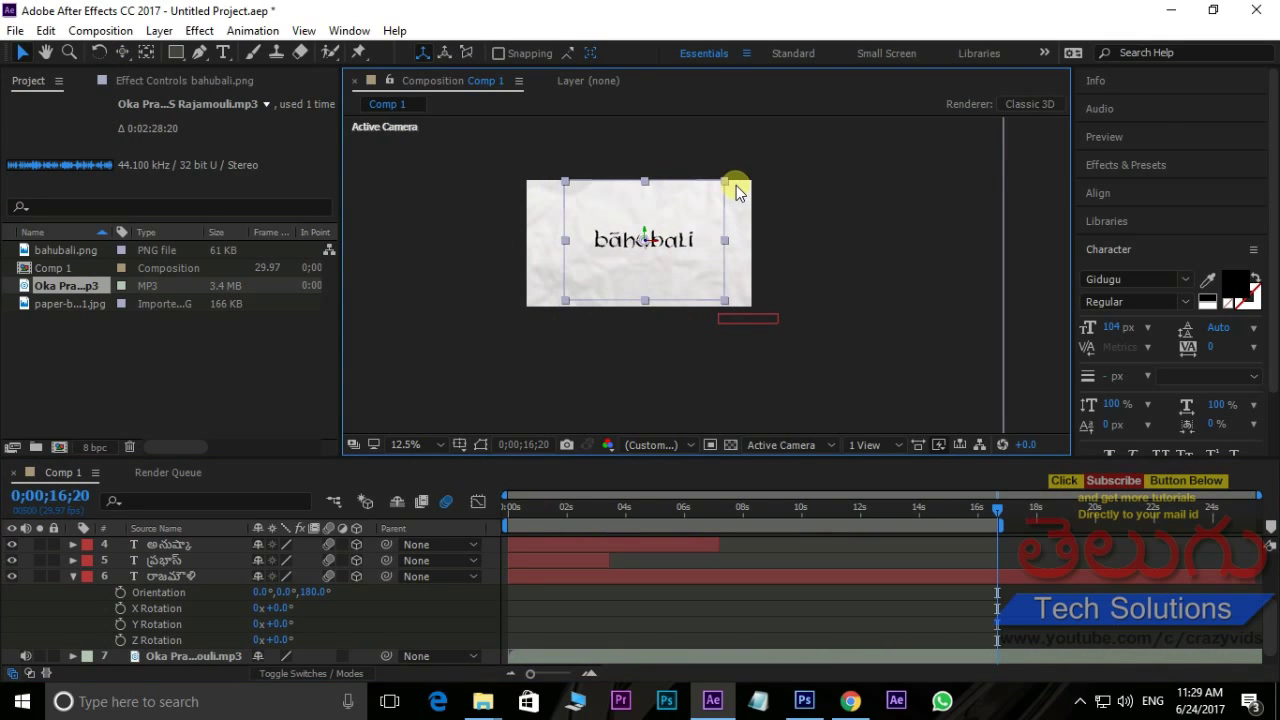
left_click_drag(676, 246, 667, 250)
- Preview the camera move from 0;00;00;00 to the అనుష్కా name in a maximized composition view at 50% zoom
left_click_drag(985, 507, 370, 511)
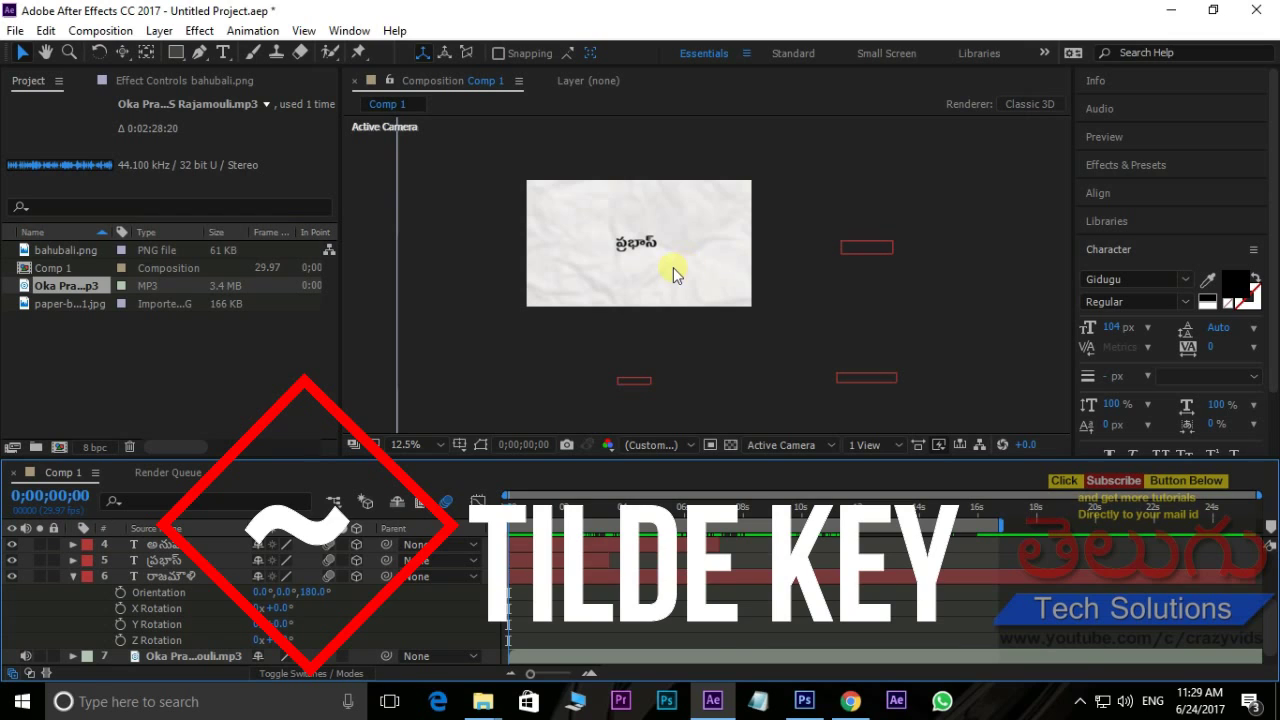
key("grave")
scroll(529, 434, "up", 2)
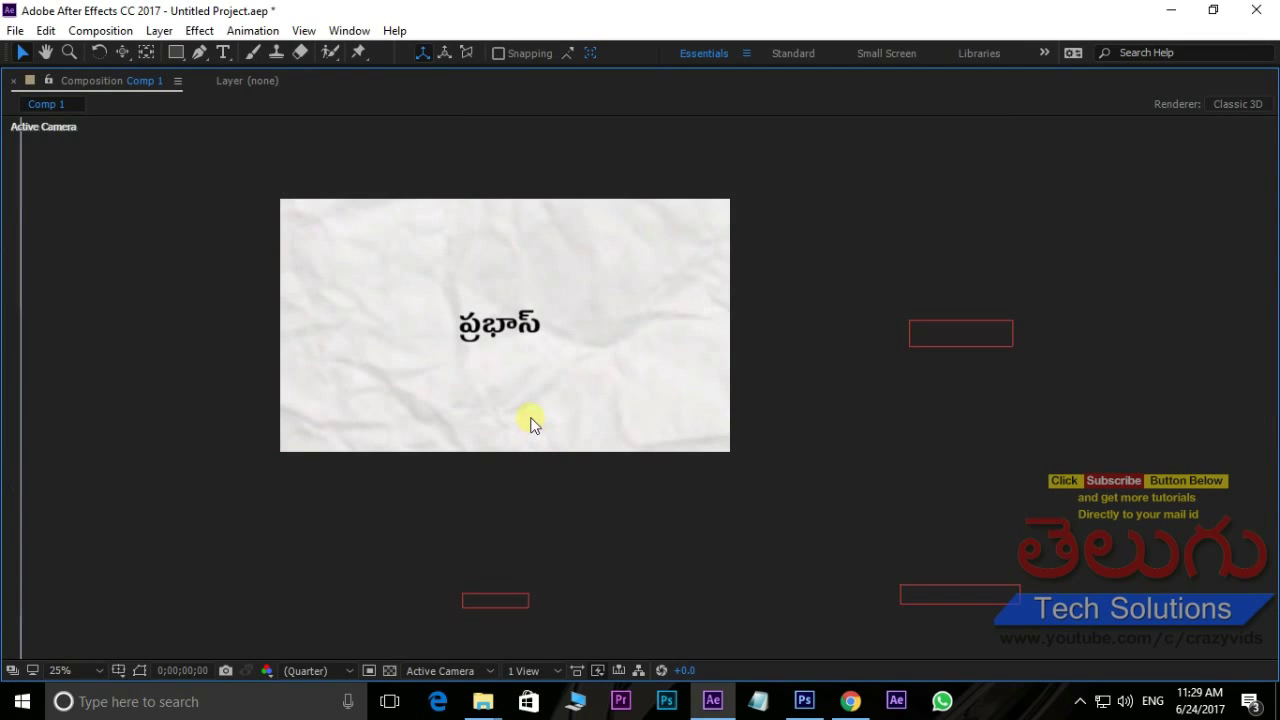
left_click_drag(530, 425, 685, 446)
key("h")
scroll(720, 443, "up", 2)
key("v")
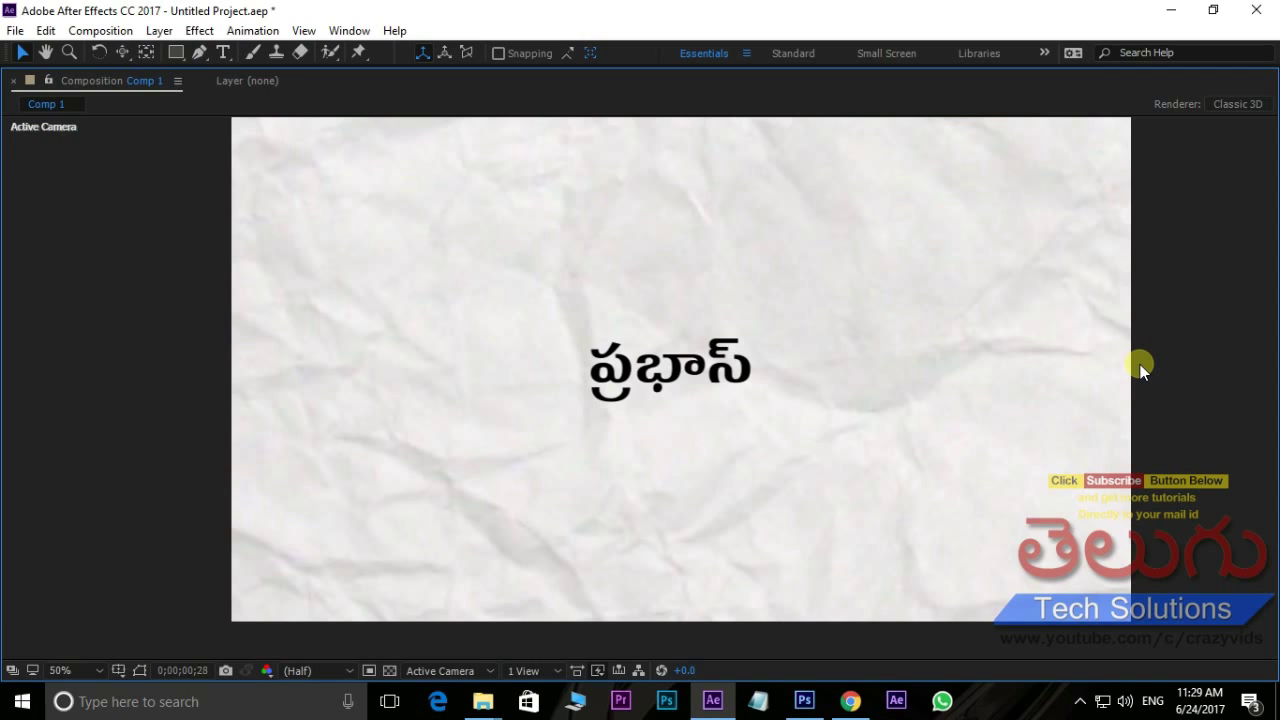
key("space")
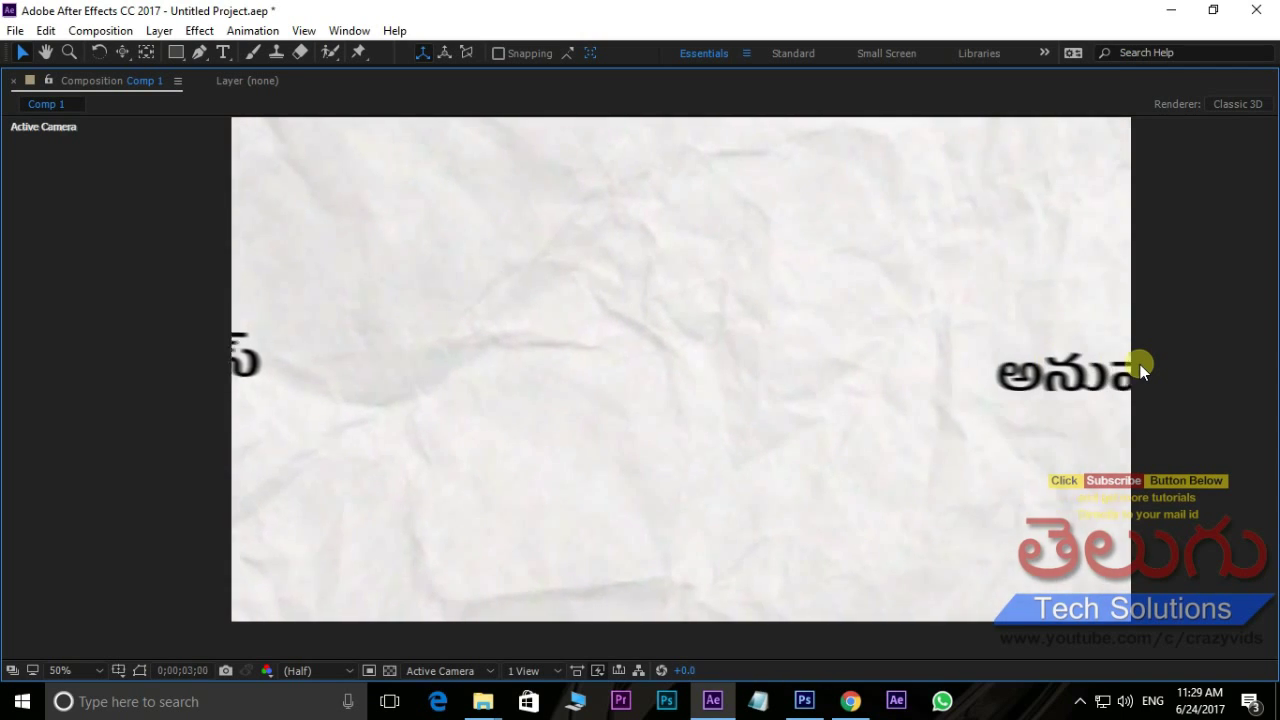
key("space")
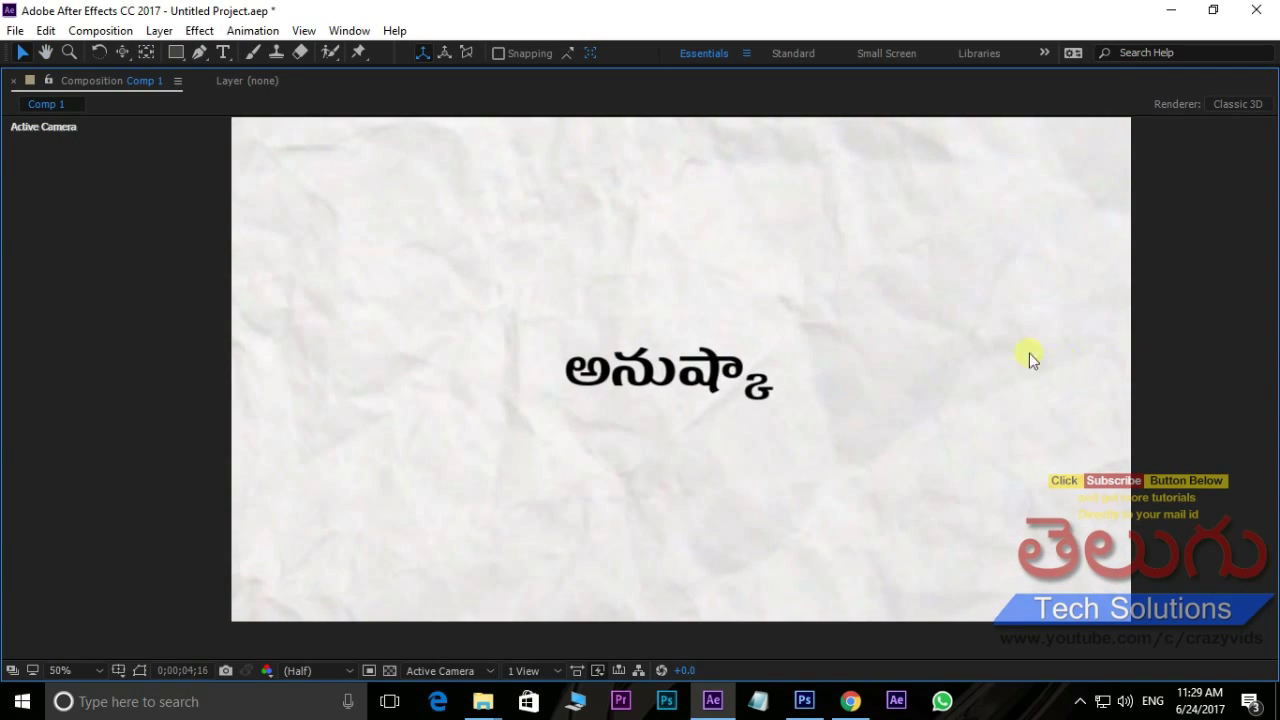
key("grave")
- Apply Easy Ease to all of Camera 1's Point of Interest, Position and Orientation keyframes
scroll(568, 560, "up", 3)
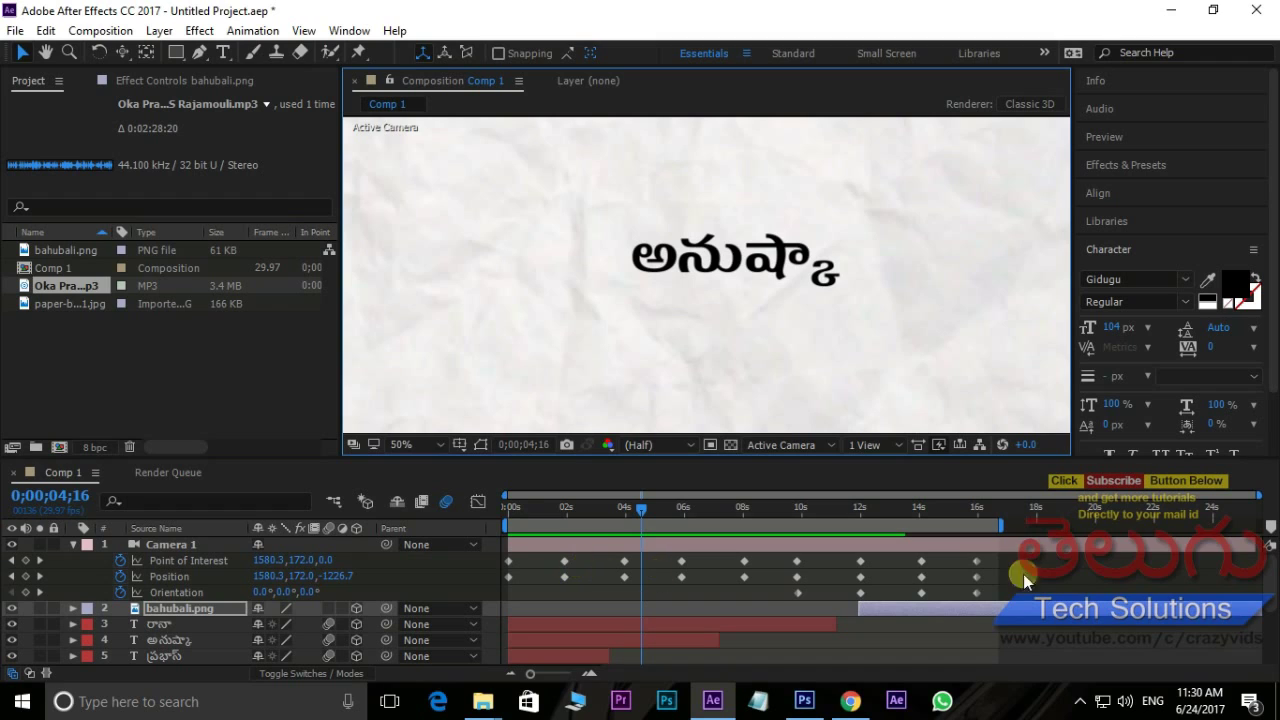
left_click_drag(1056, 561, 502, 614)
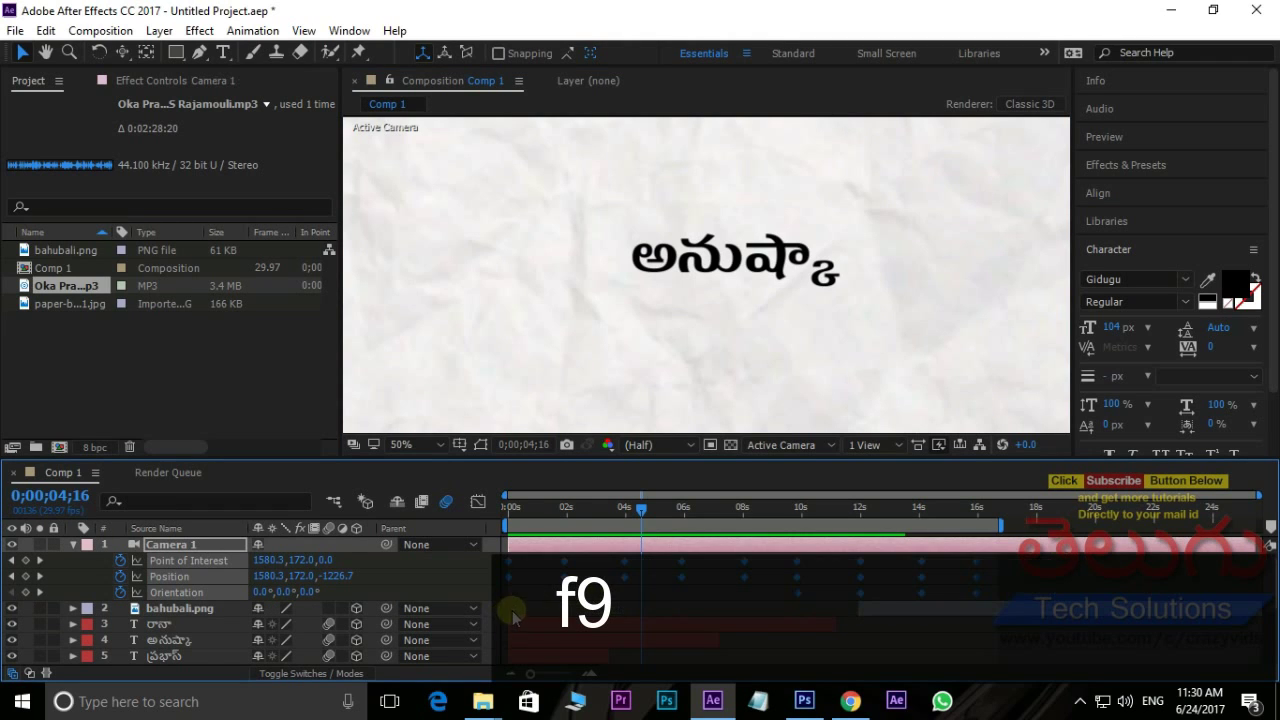
key("F9")
right_click(797, 561)
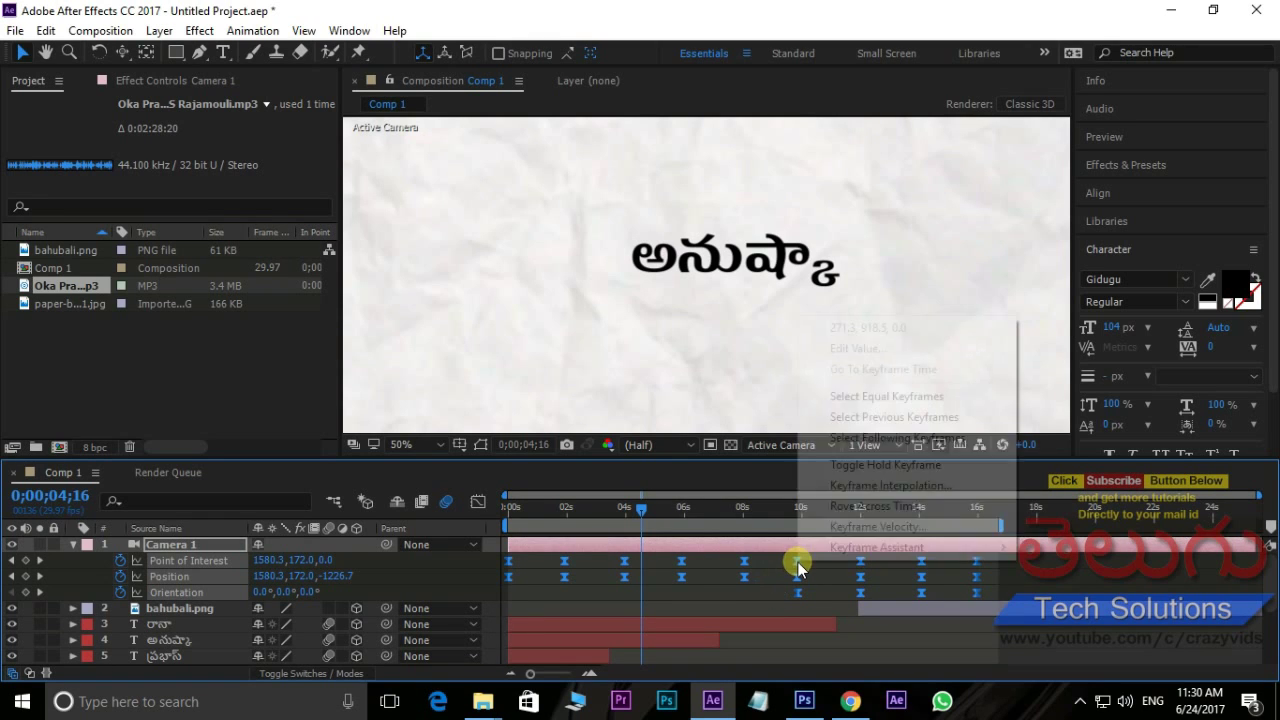
mouse_move(890, 549)
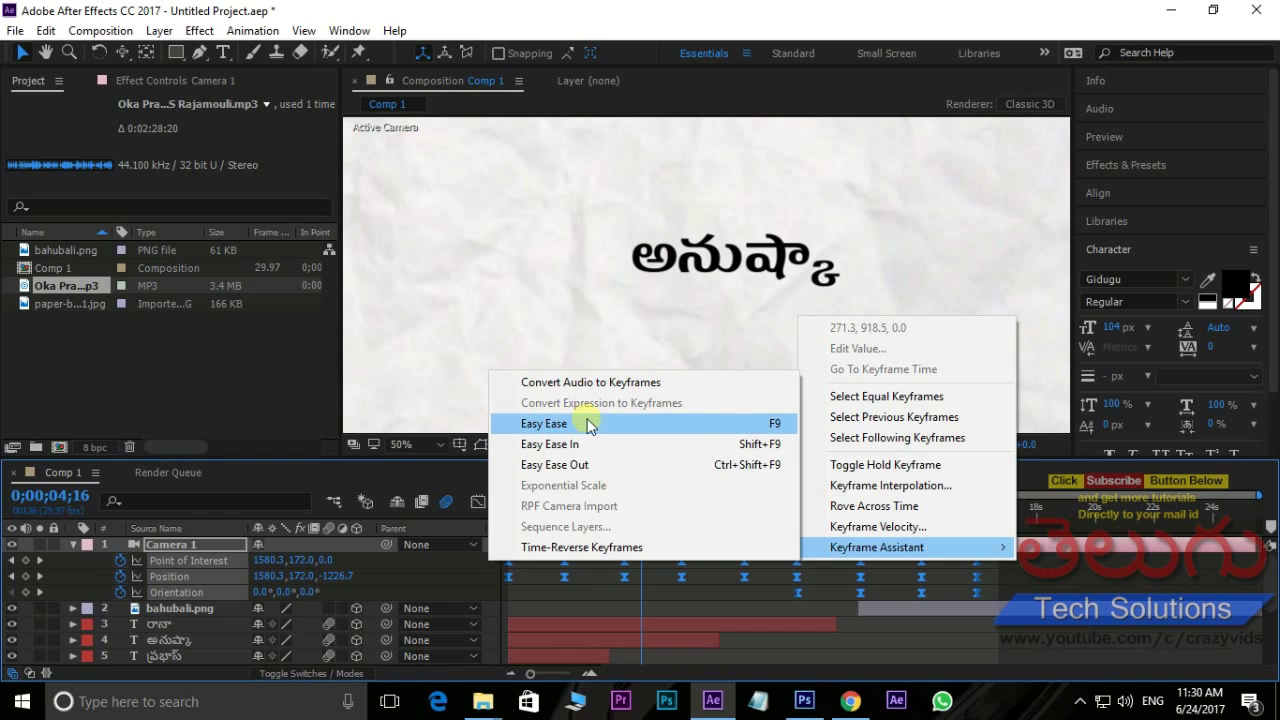
left_click(623, 580)
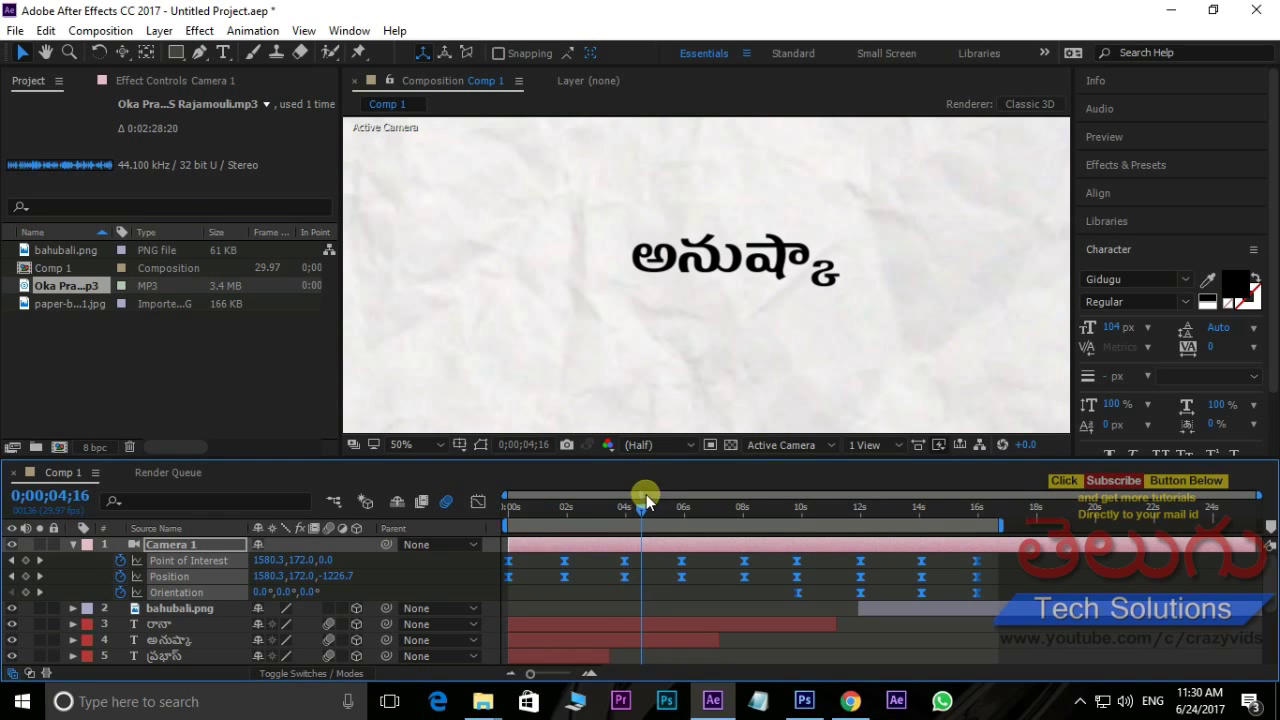
- Return to 0;00;00;00 and maximize the composition view to preview the eased camera animation
left_click_drag(646, 496, 495, 524)
key("grave")
scroll(680, 356, "up", 1)
scroll(680, 360, "down", 1)
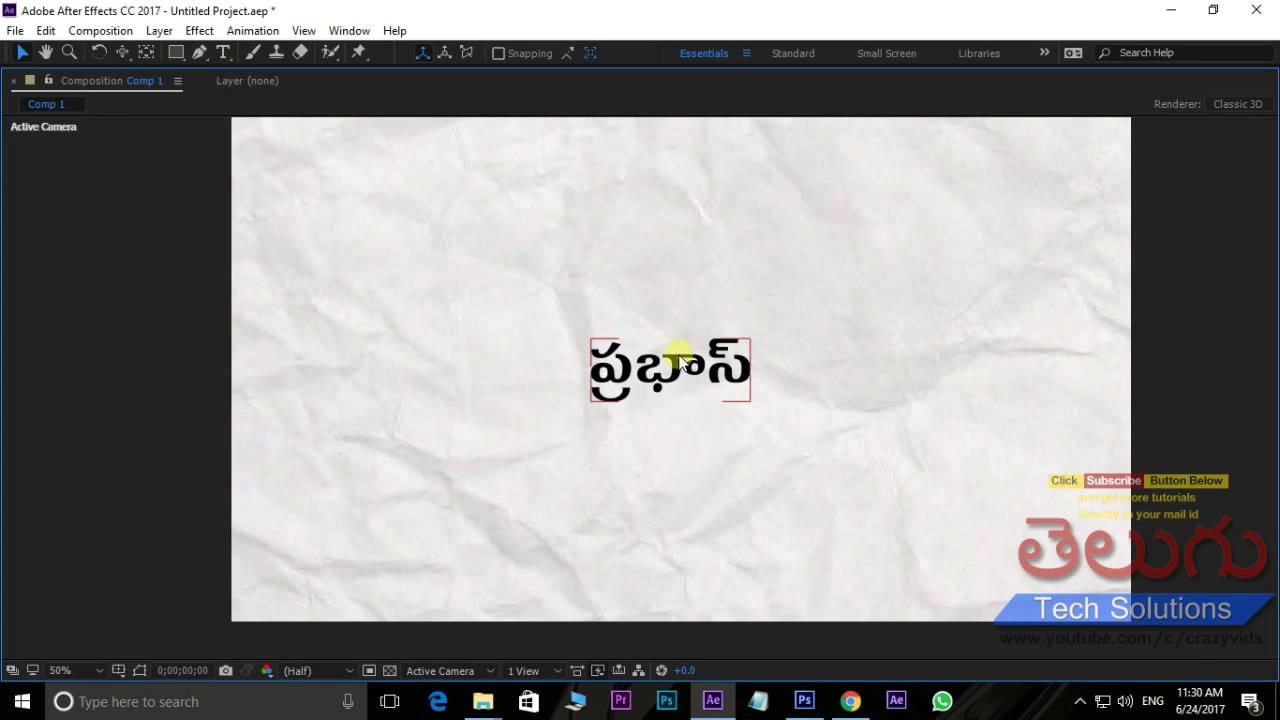